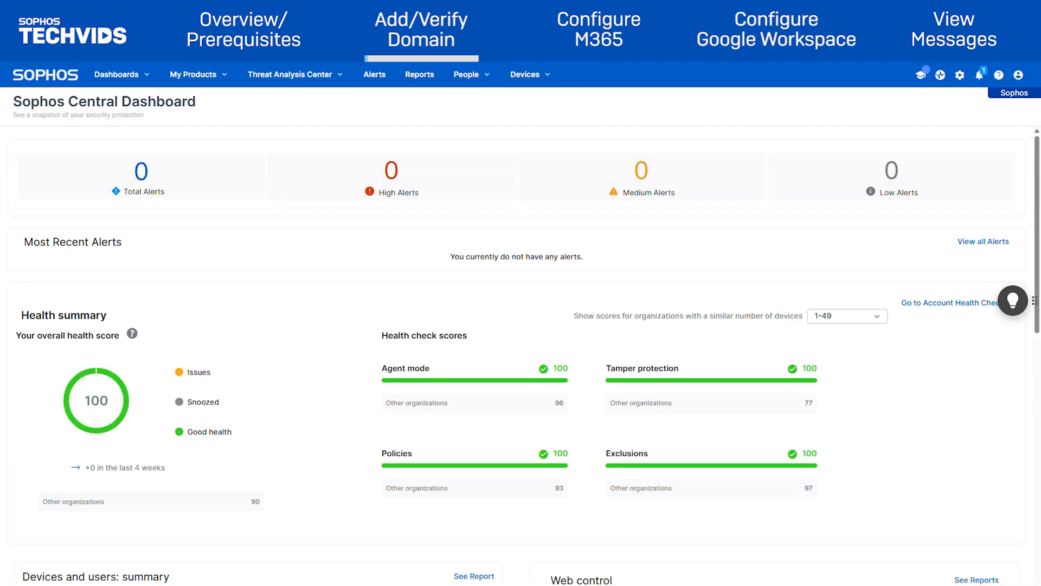
# Go to Email Protection's EMS Domain Settings / Status and start domain setup past the directory sync warning.
pyautogui.click(208, 84)
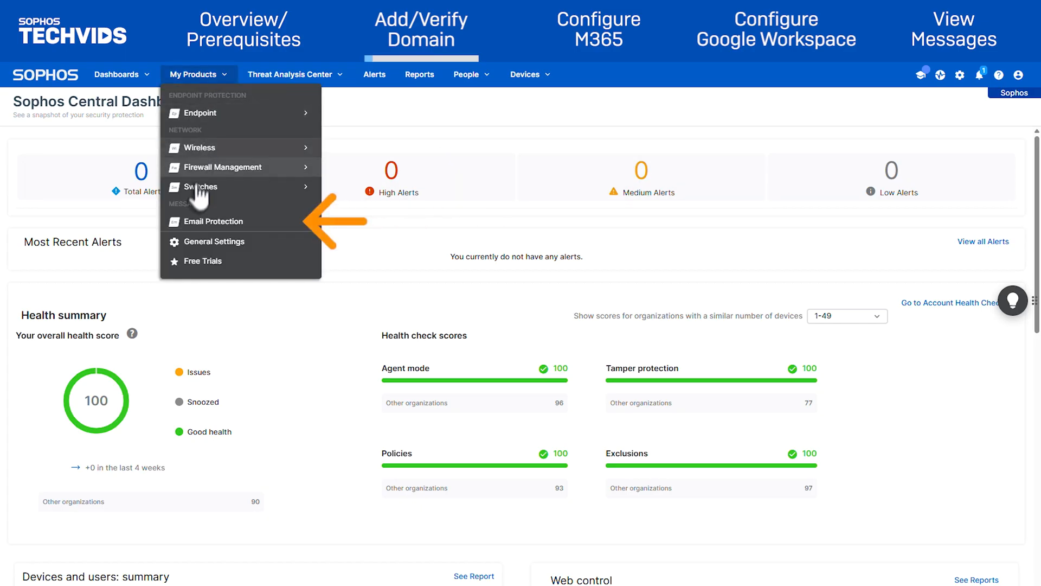
pyautogui.click(194, 221)
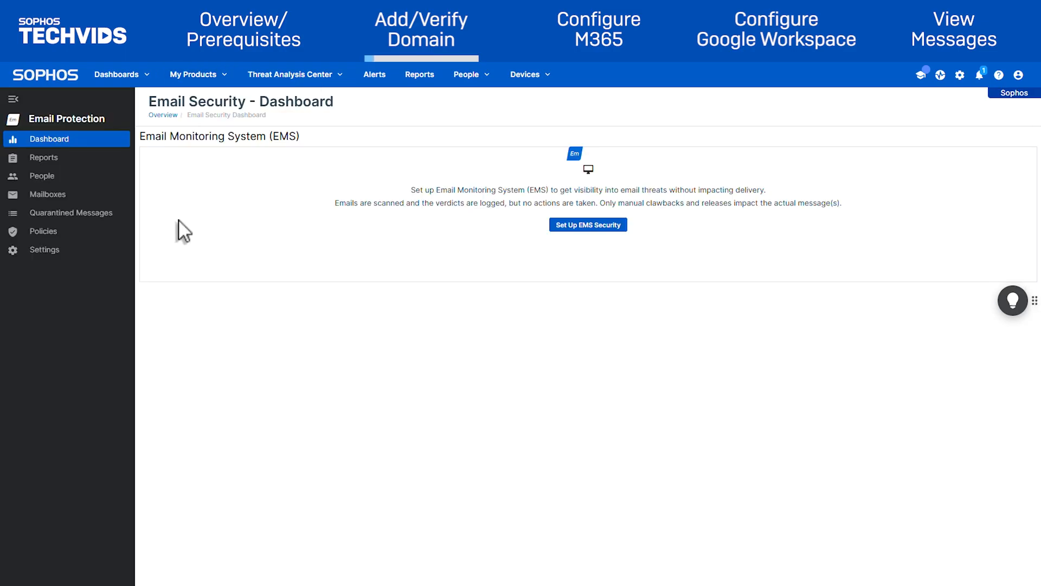
pyautogui.click(84, 255)
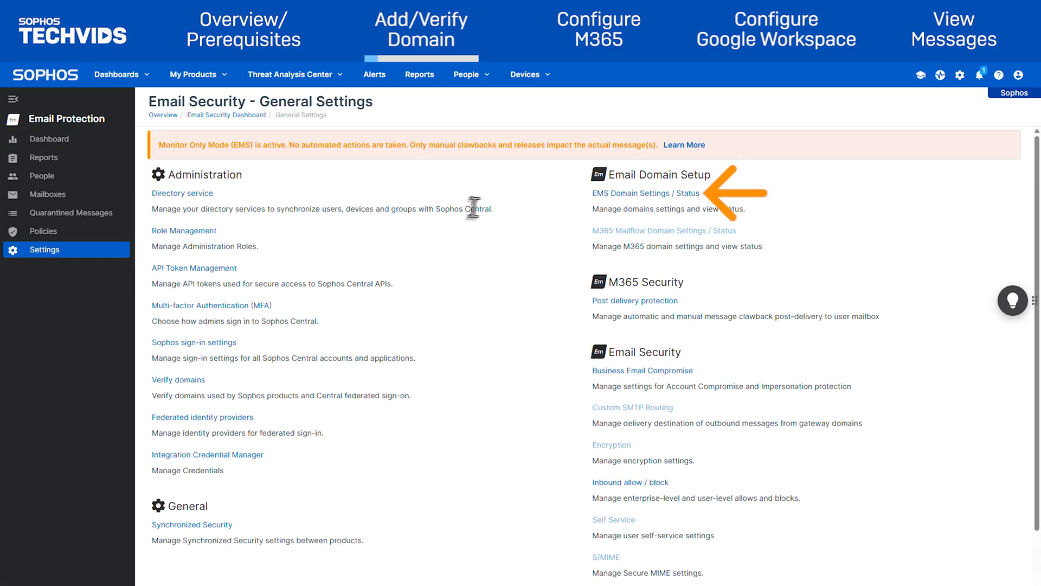
pyautogui.click(598, 194)
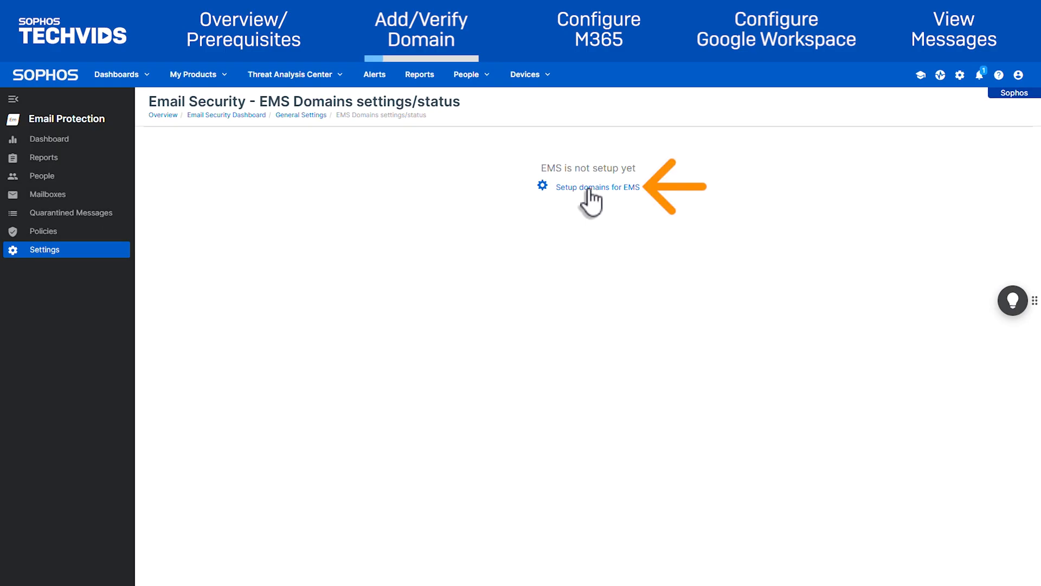
pyautogui.click(589, 189)
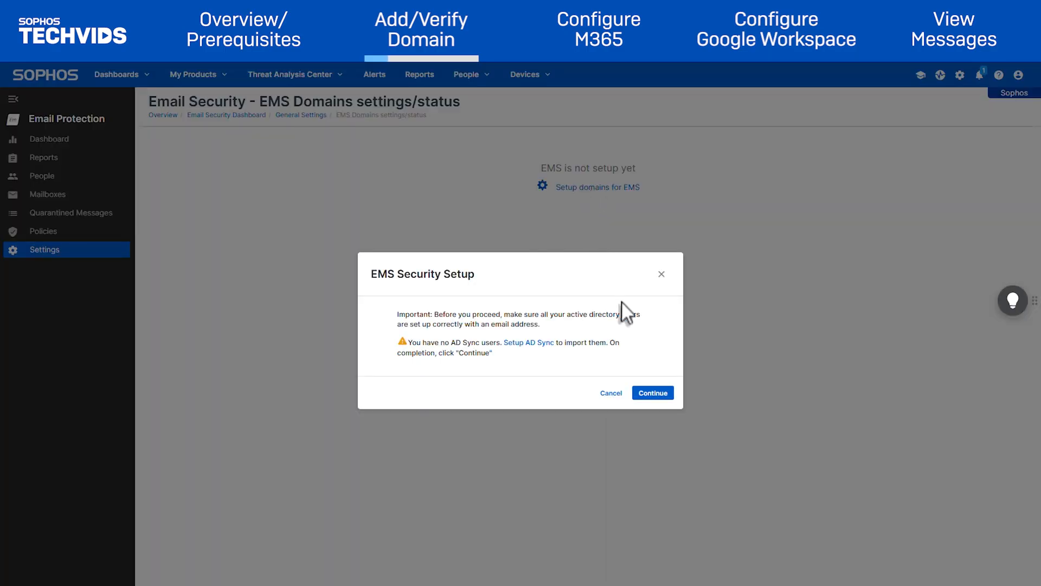
pyautogui.click(658, 402)
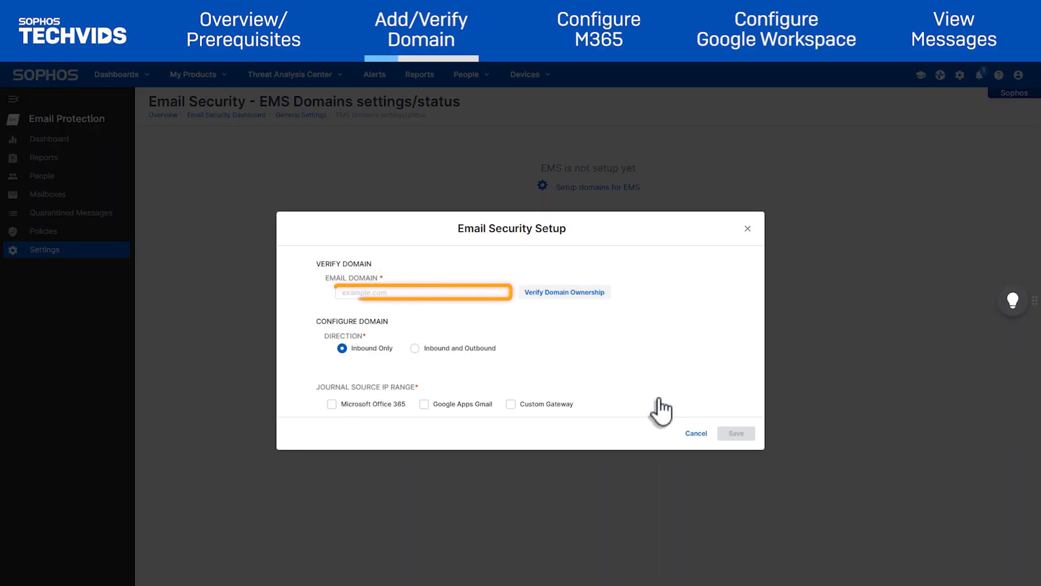
# Enter ems.techsuptraining.com as the email domain and copy its TXT verification value.
pyautogui.click(396, 293)
pyautogui.write('ems.techsuptrain')
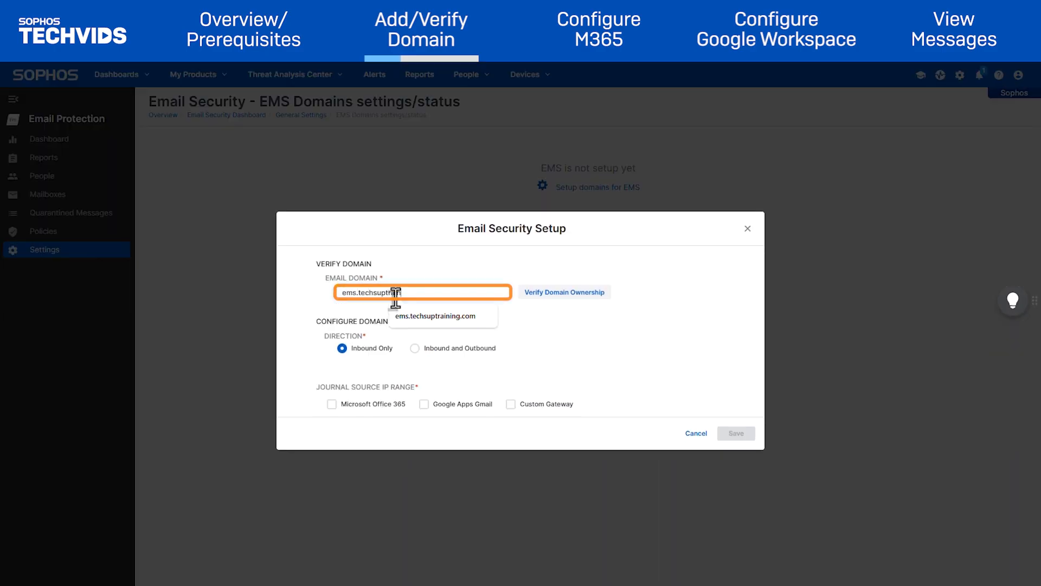
pyautogui.write('ing.com')
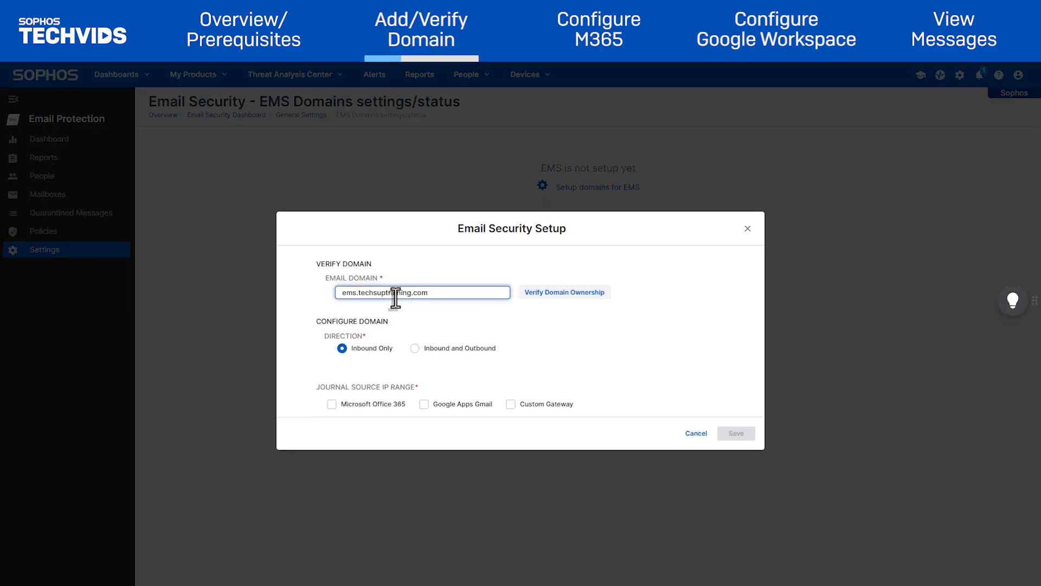
pyautogui.click(550, 293)
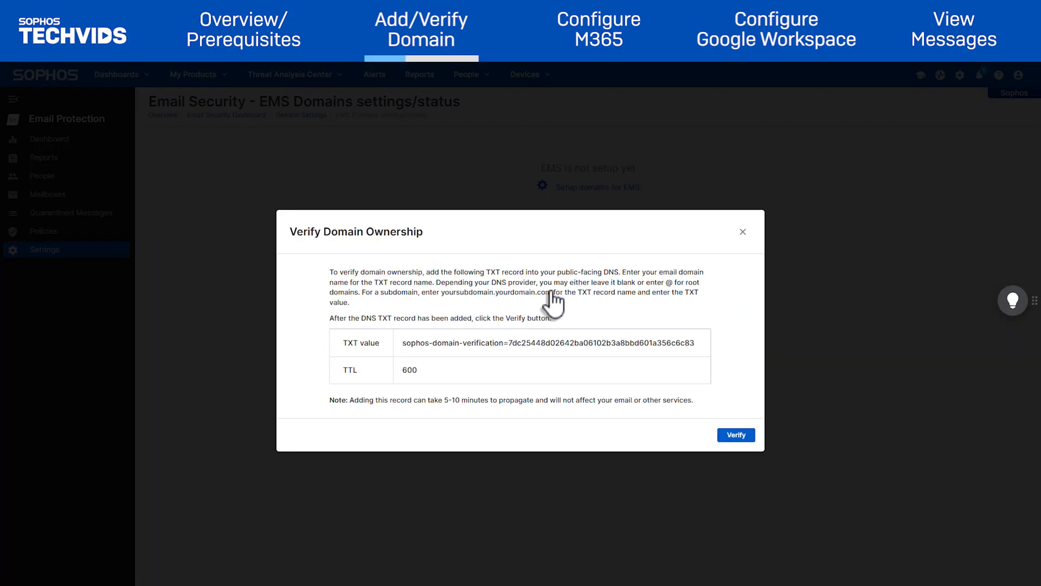
pyautogui.moveTo(401, 343); pyautogui.dragTo(697, 347)
pyautogui.hotkey('ctrl', 'c')
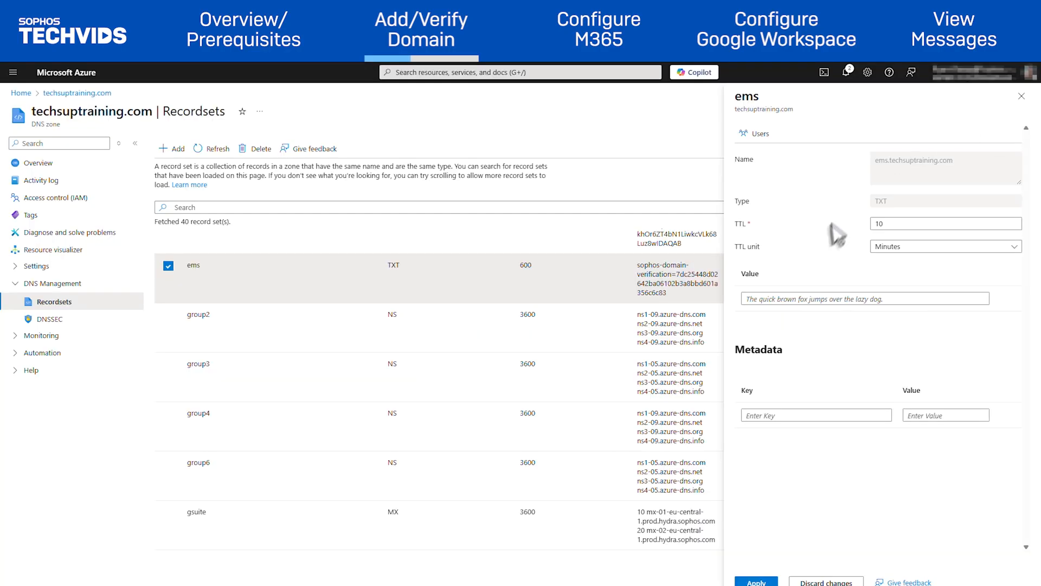
# Paste the verification value into the Azure DNS TXT record with a TTL of 600 seconds and apply.
pyautogui.click(799, 300)
pyautogui.hotkey('ctrl', 'v')
pyautogui.moveTo(887, 224); pyautogui.dragTo(805, 217)
pyautogui.write('60')
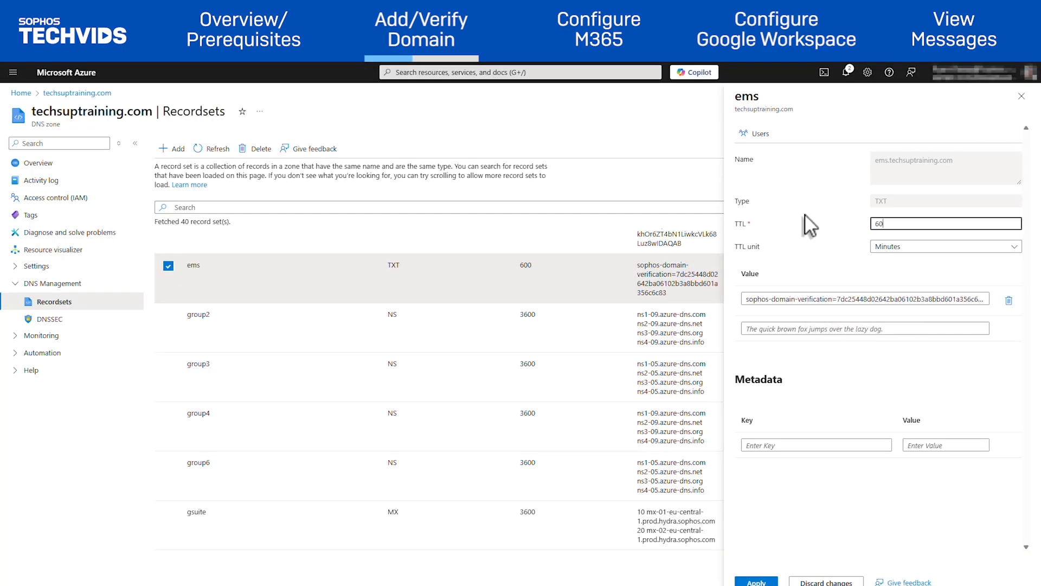
pyautogui.write('0')
pyautogui.click(946, 246)
pyautogui.click(889, 262)
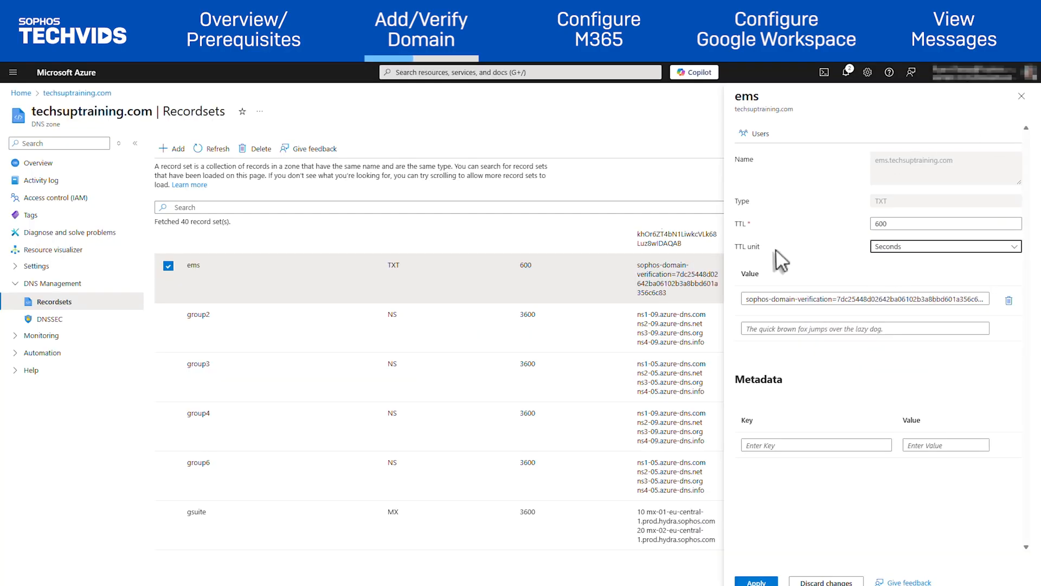
pyautogui.click(757, 582)
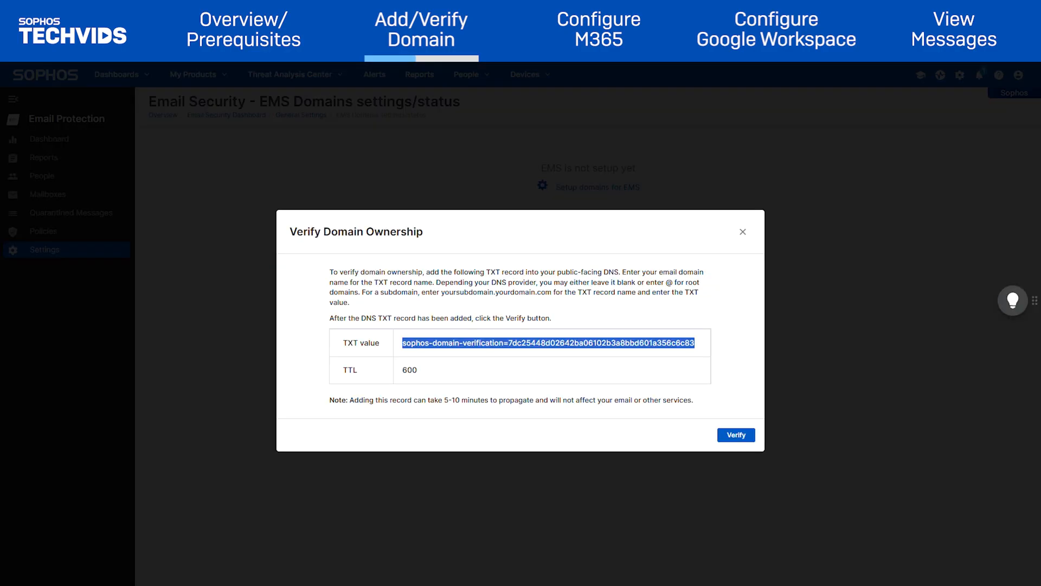
# Verify ownership of ems.techsuptraining.com and dismiss the success message.
pyautogui.click(735, 435)
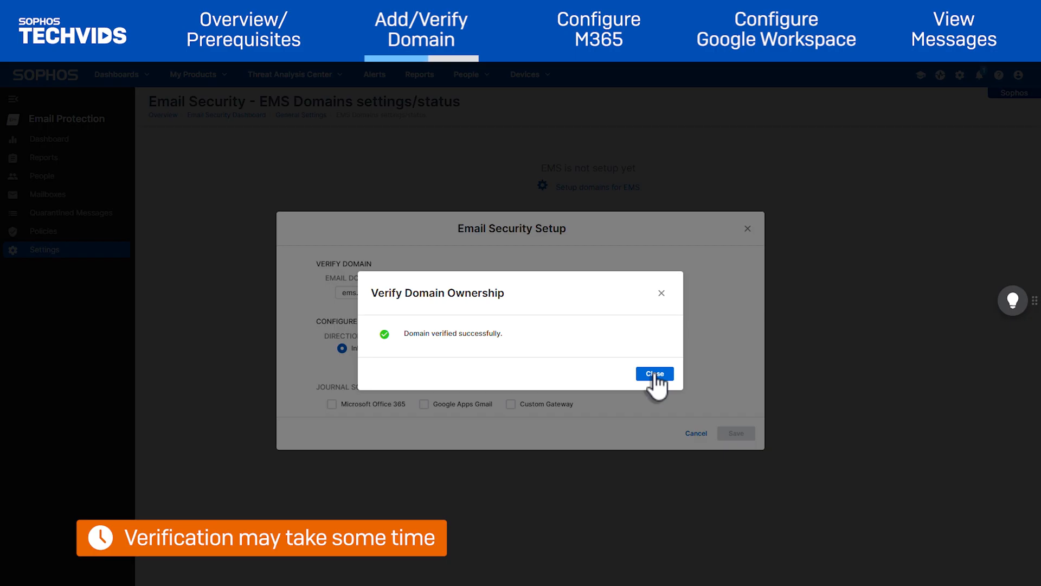
pyautogui.click(654, 373)
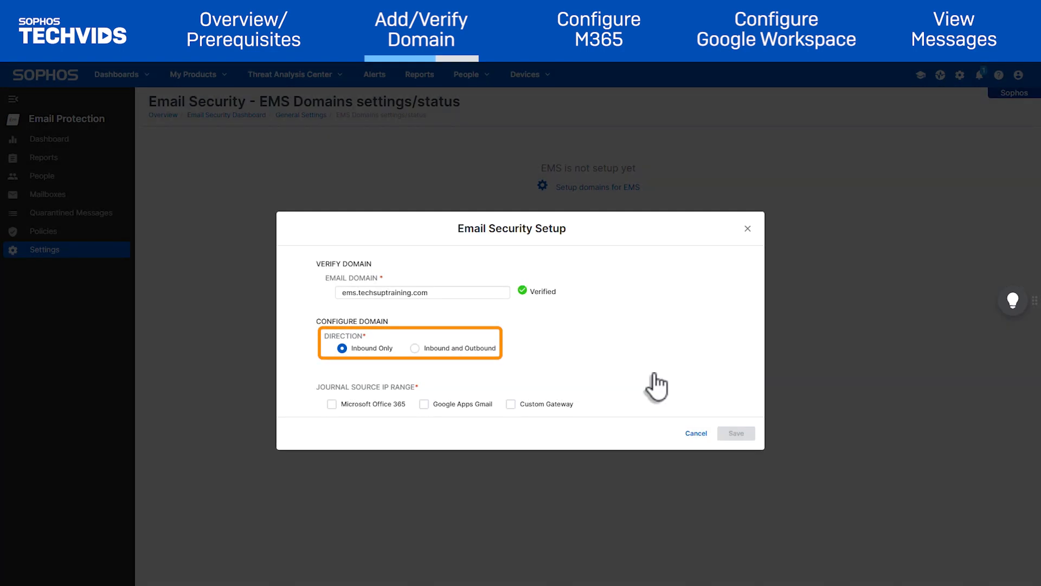
# Set the domain to Inbound and Outbound with Microsoft Office 365 as journal source, and save.
pyautogui.click(415, 348)
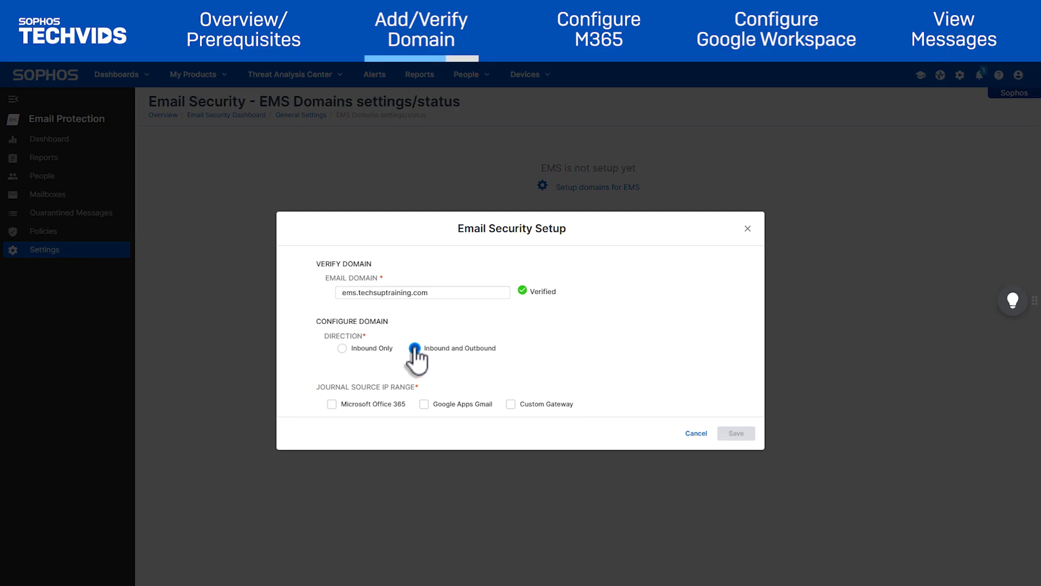
pyautogui.click(332, 404)
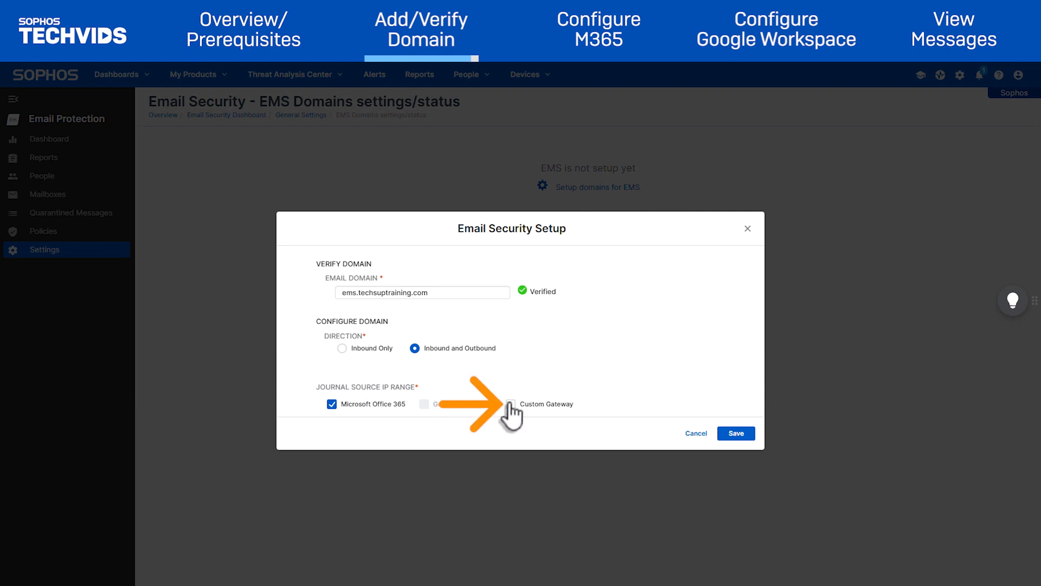
pyautogui.click(747, 434)
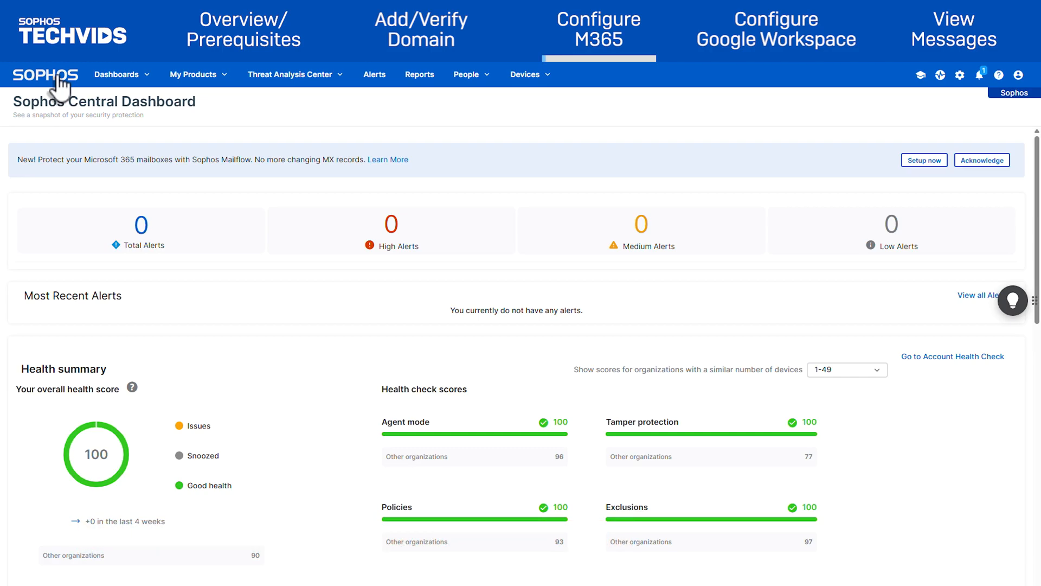
# Open the EMS domain's Configure External Dependencies and copy both M365 journal report addresses.
pyautogui.click(208, 76)
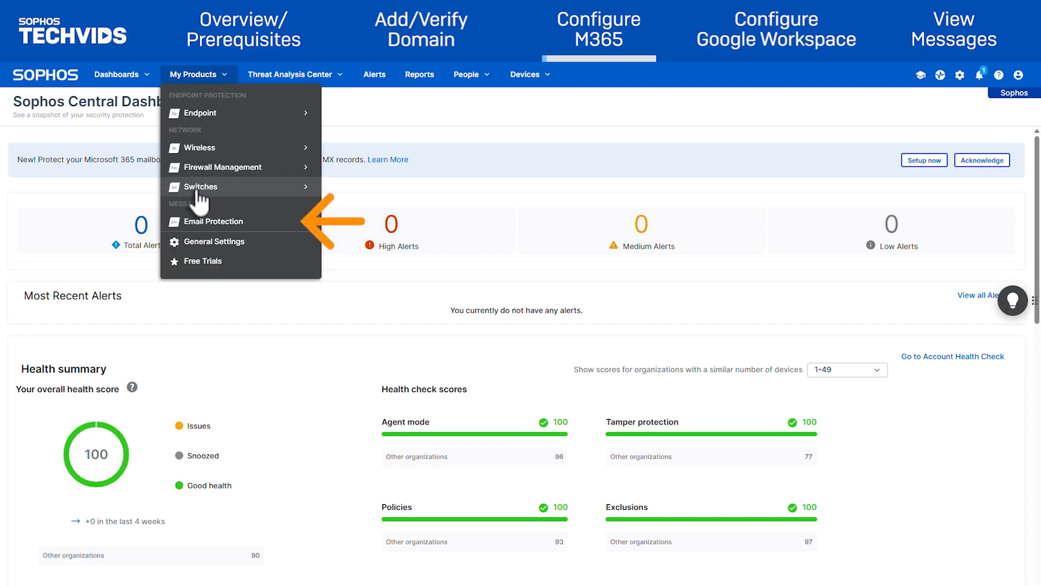
pyautogui.click(210, 222)
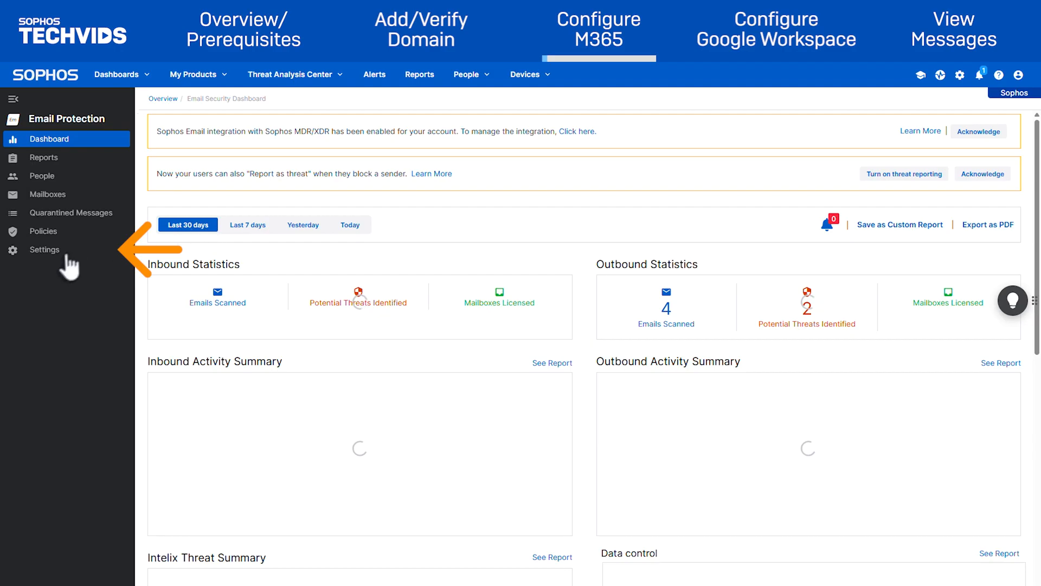
pyautogui.click(47, 251)
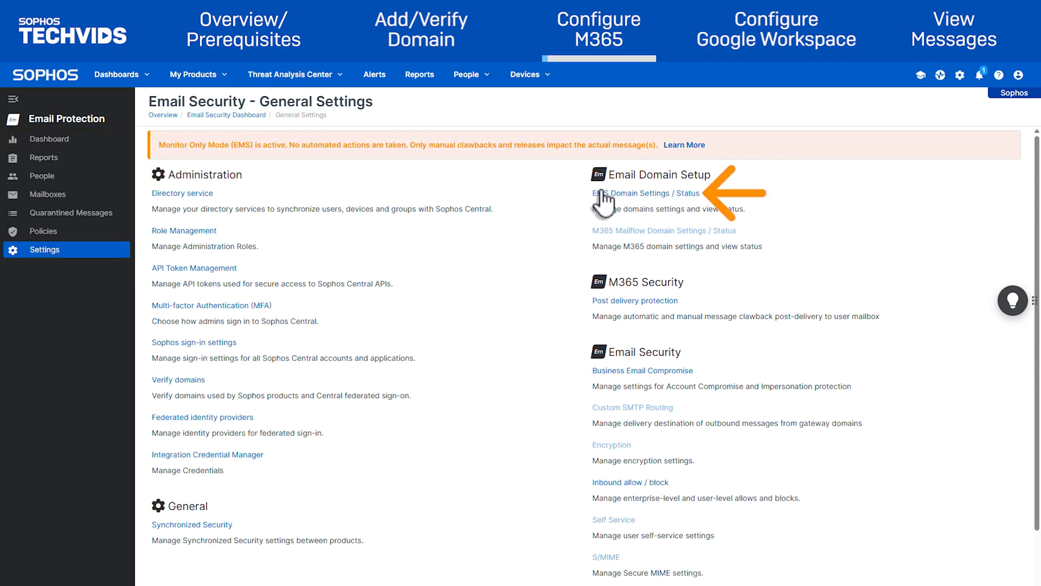
pyautogui.click(603, 197)
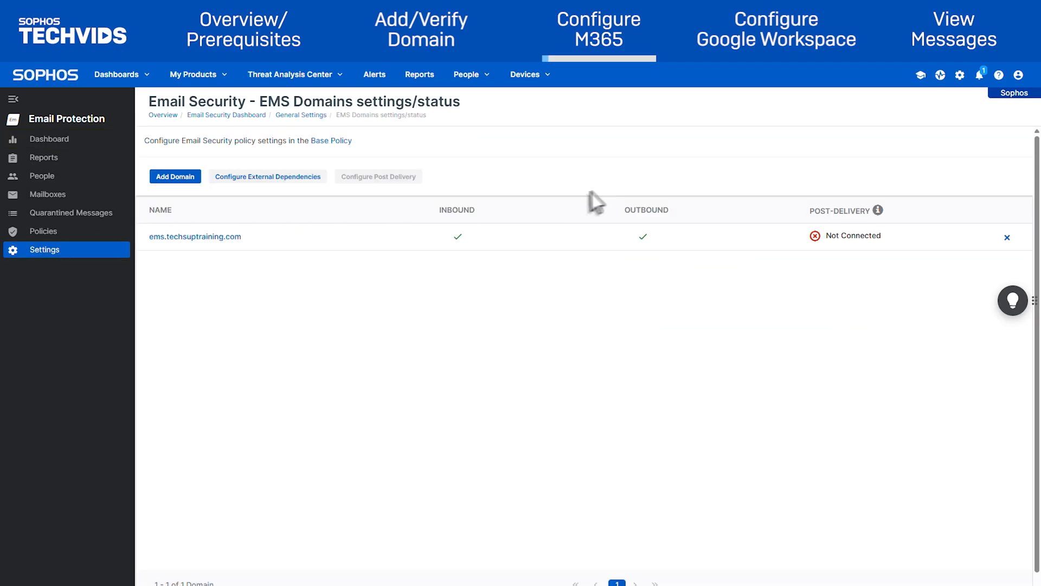
pyautogui.click(307, 178)
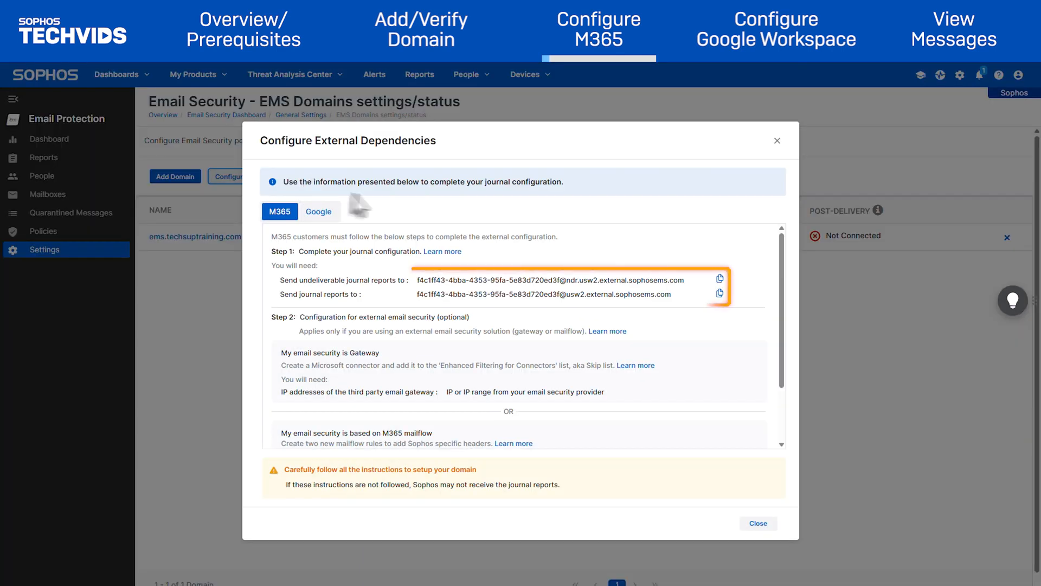
pyautogui.click(720, 279)
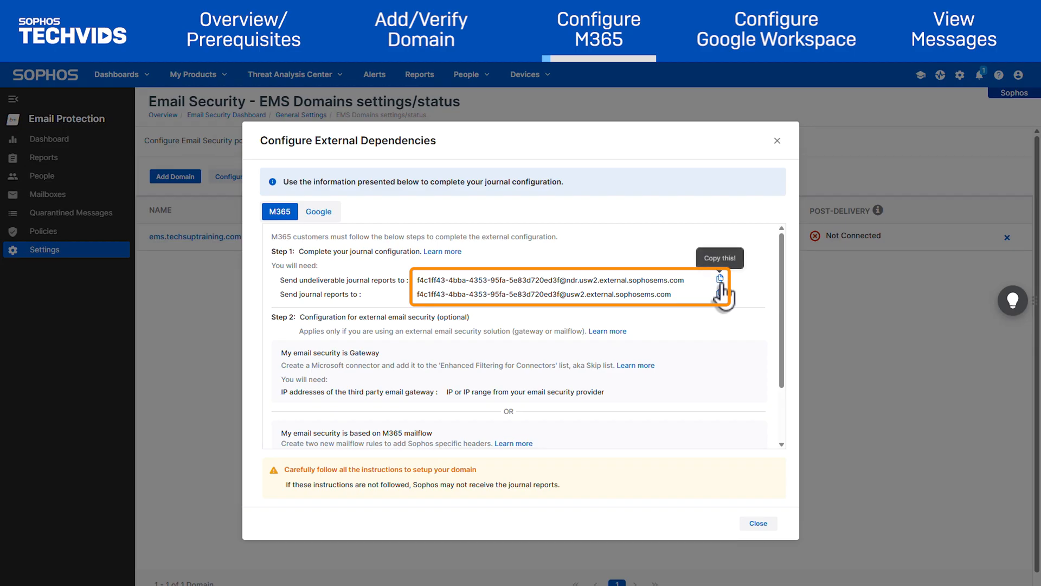
pyautogui.click(720, 293)
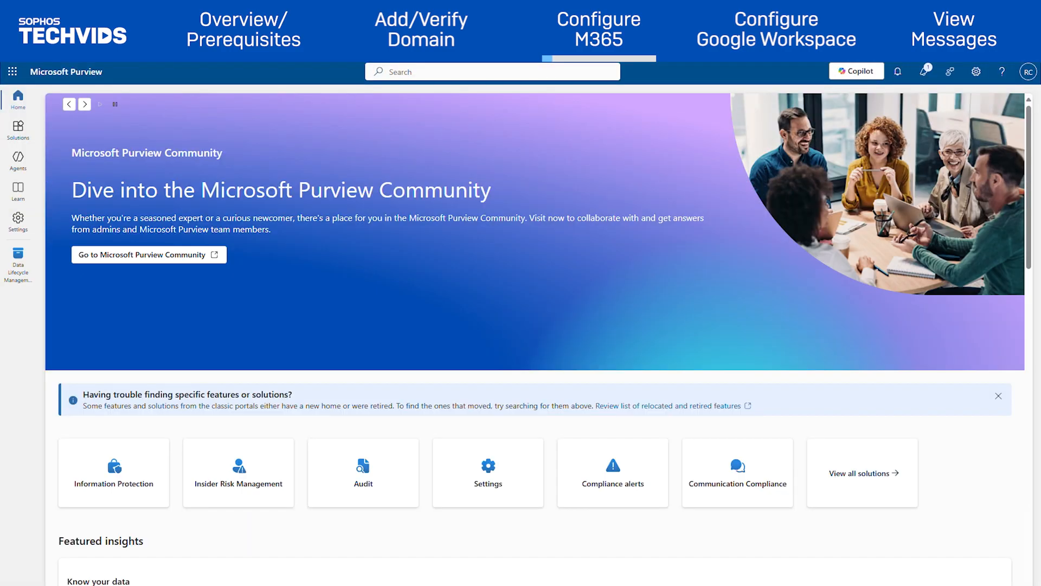
# Paste the Sophos address into Exchange (legacy) Undeliverable reports in Data Lifecycle Management settings and save.
pyautogui.click(19, 222)
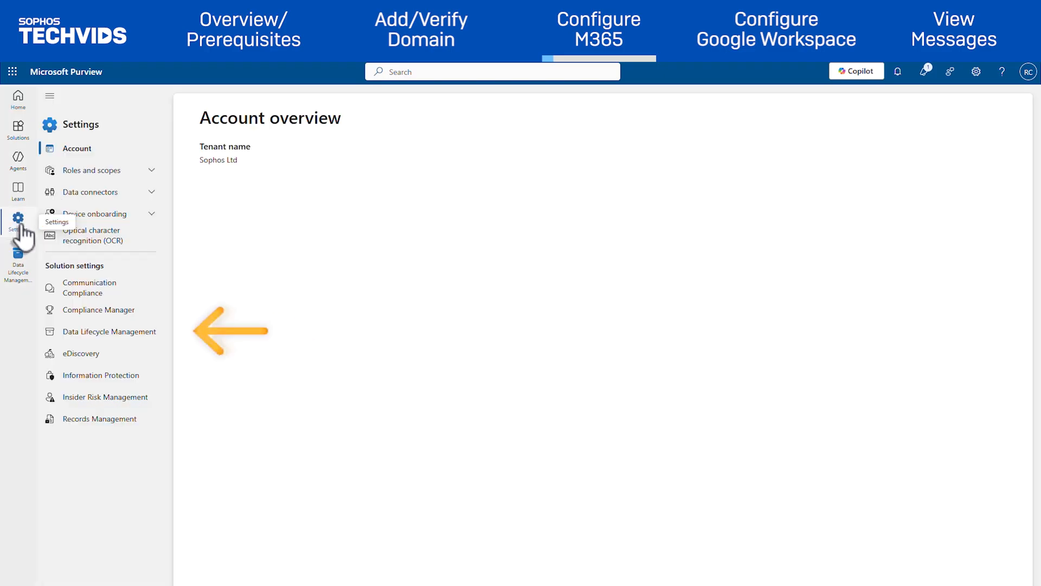
pyautogui.click(145, 334)
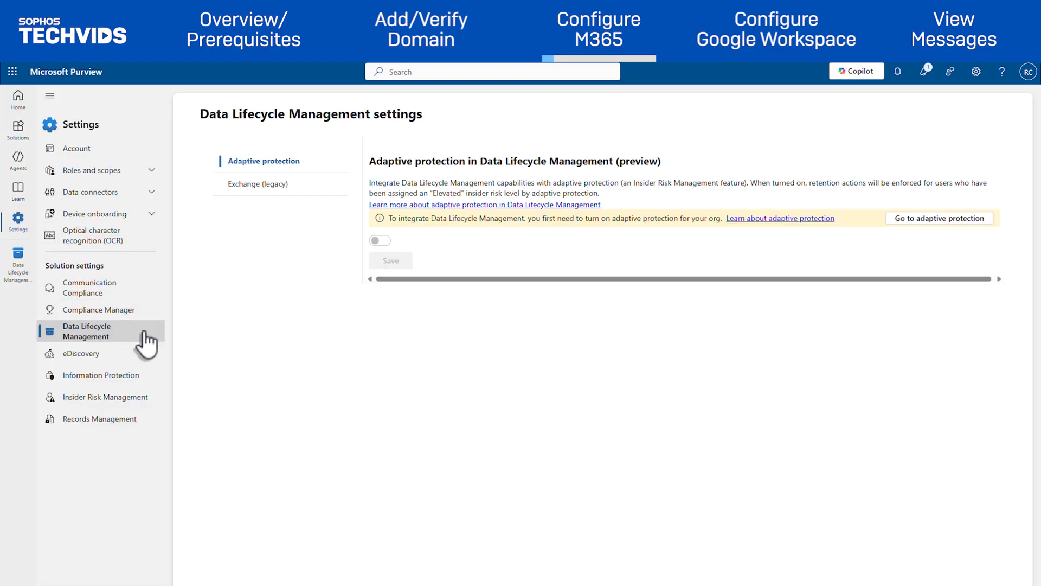
pyautogui.click(304, 194)
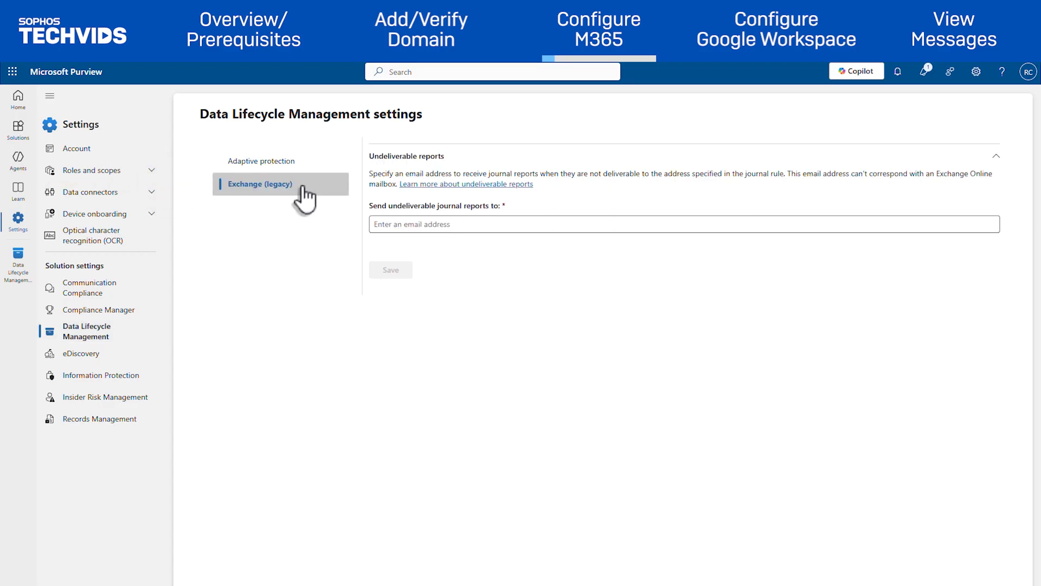
pyautogui.click(395, 224)
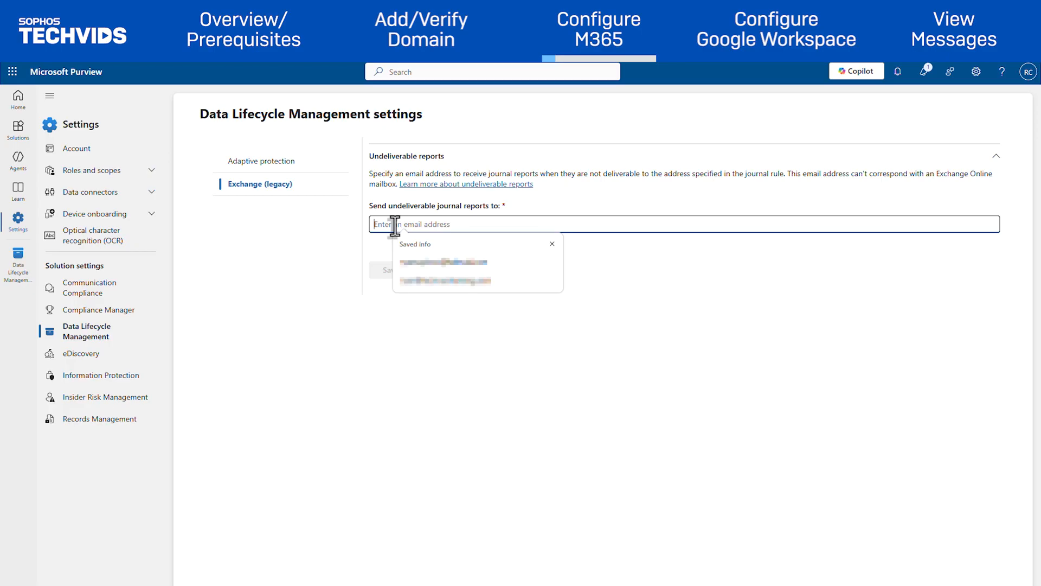
pyautogui.hotkey('ctrl', 'v')
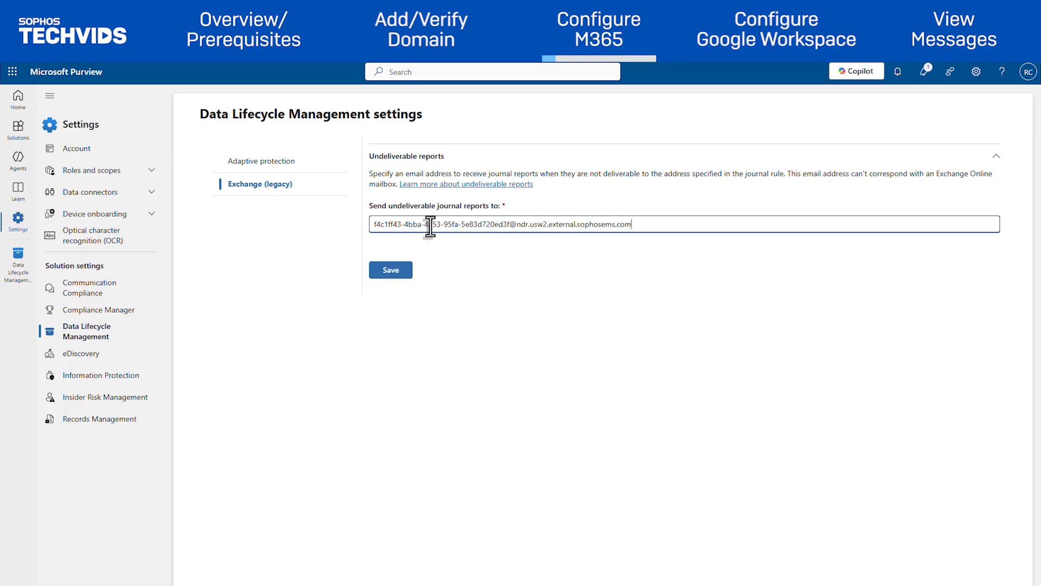
pyautogui.click(401, 273)
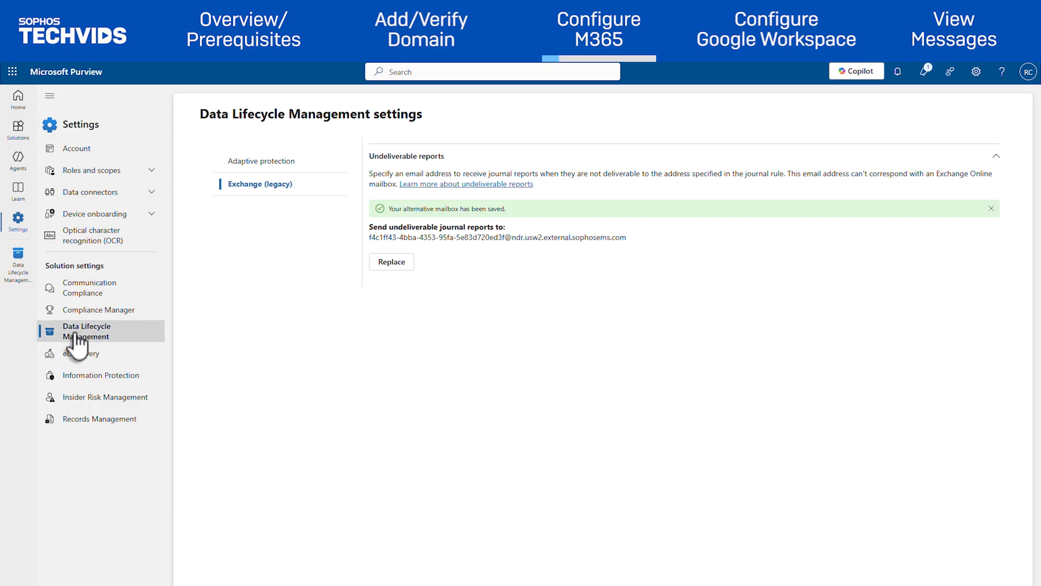
# Start a new journal rule named 'Sophos Journal reports' sending reports to the Sophos address.
pyautogui.click(20, 136)
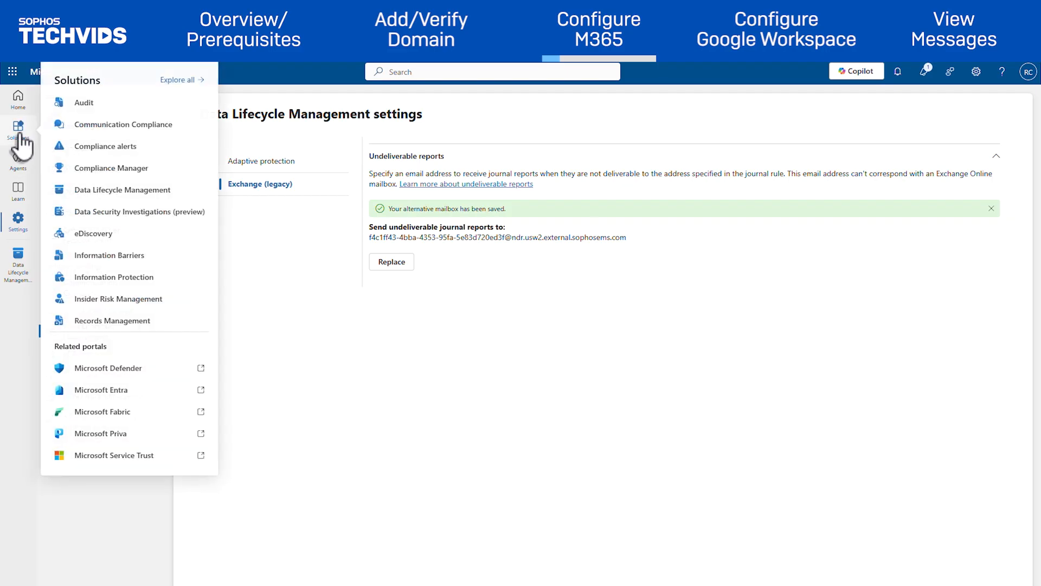
pyautogui.click(133, 193)
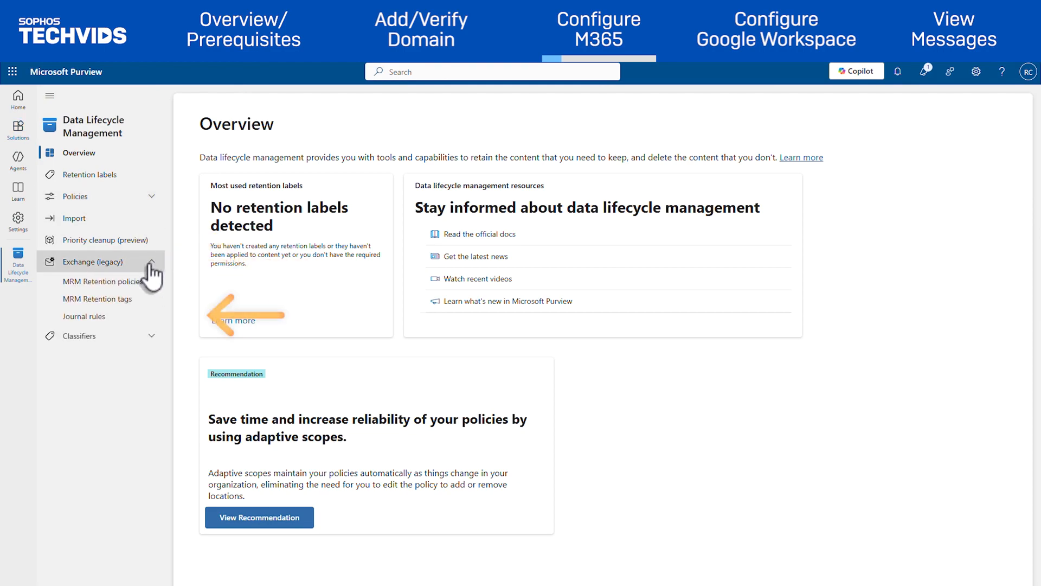
pyautogui.click(106, 316)
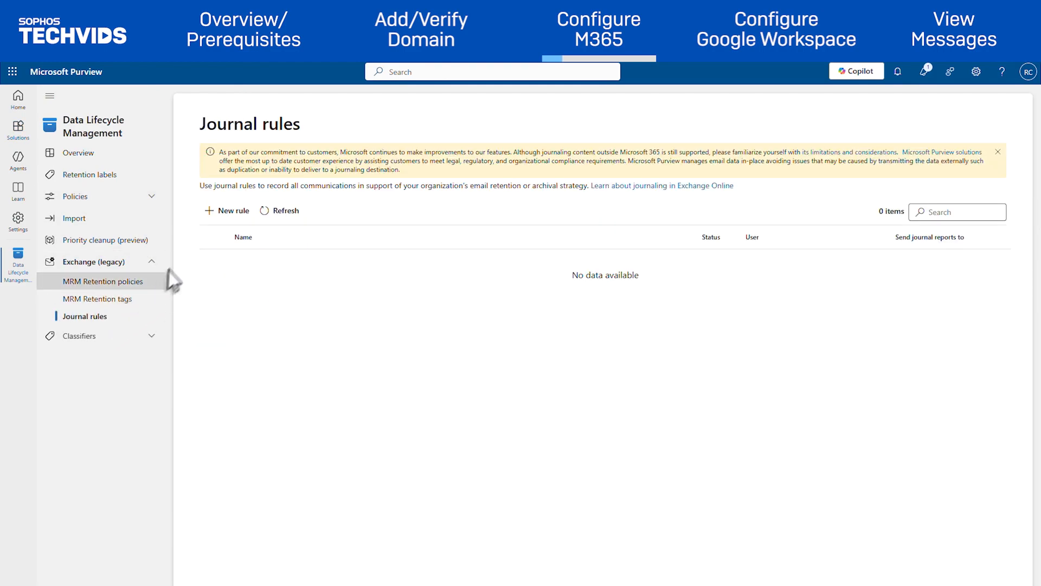
pyautogui.click(223, 217)
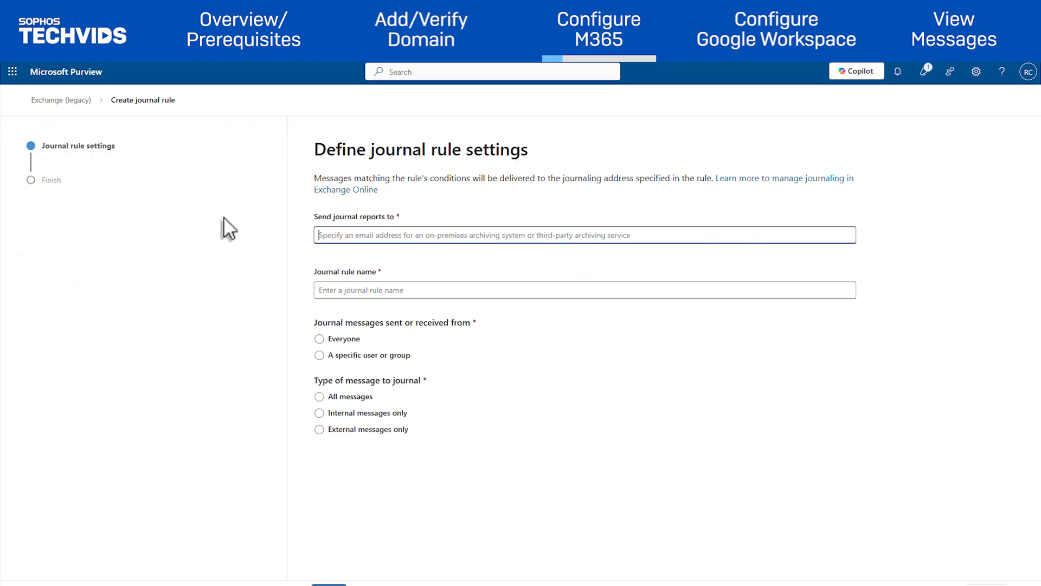
pyautogui.click(343, 241)
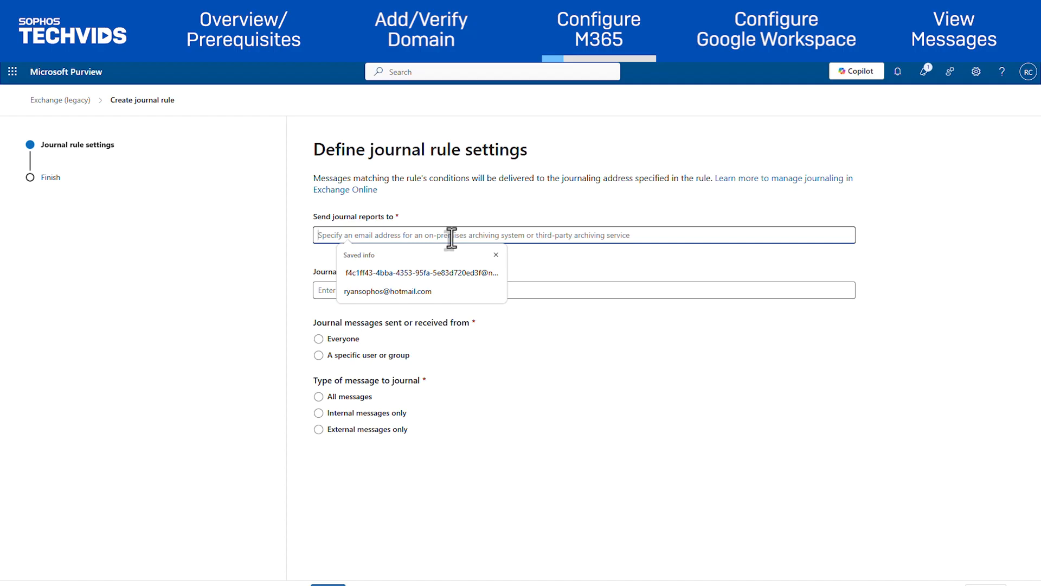
pyautogui.hotkey('ctrl', 'v')
pyautogui.click(492, 265)
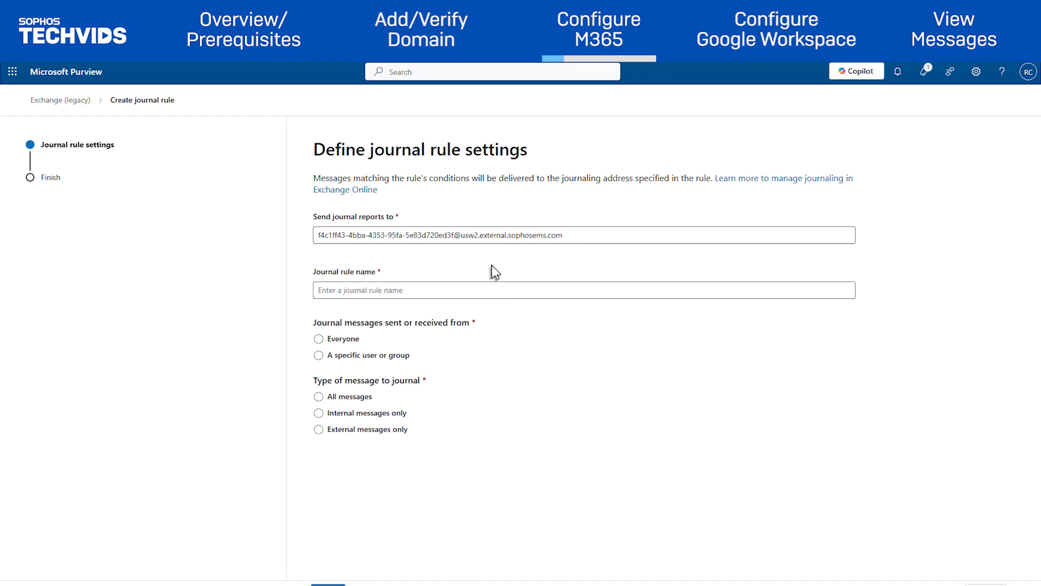
pyautogui.click(439, 290)
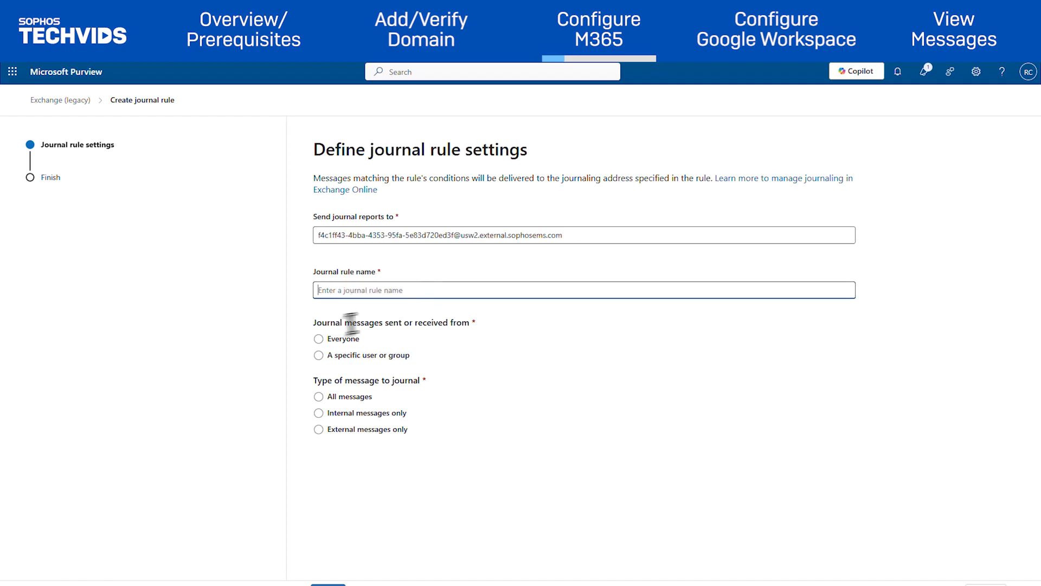
pyautogui.write('Sophos Journal reports')
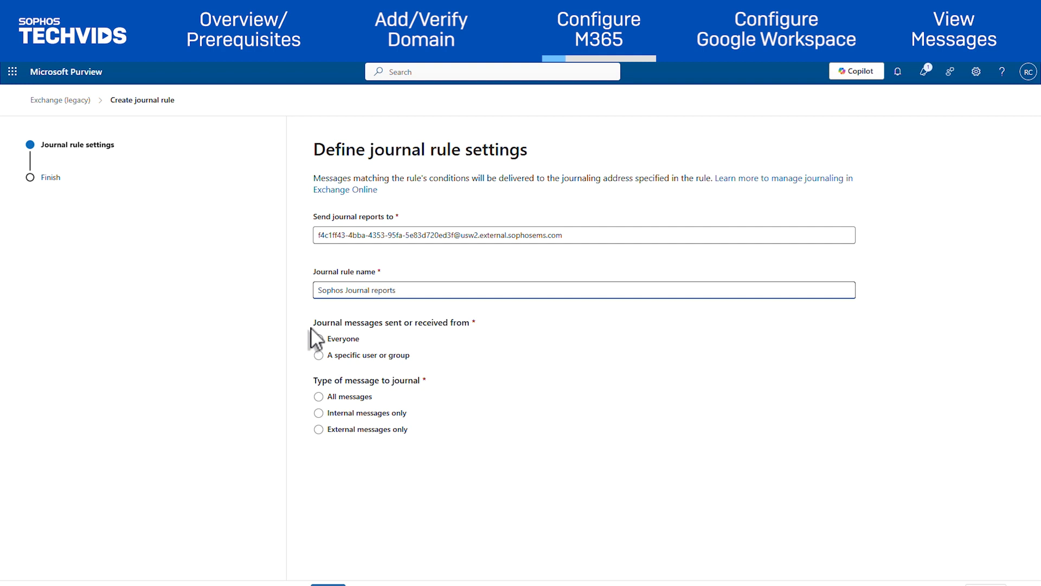
# Apply the rule to Everyone for external messages only, then review and submit it.
pyautogui.click(319, 338)
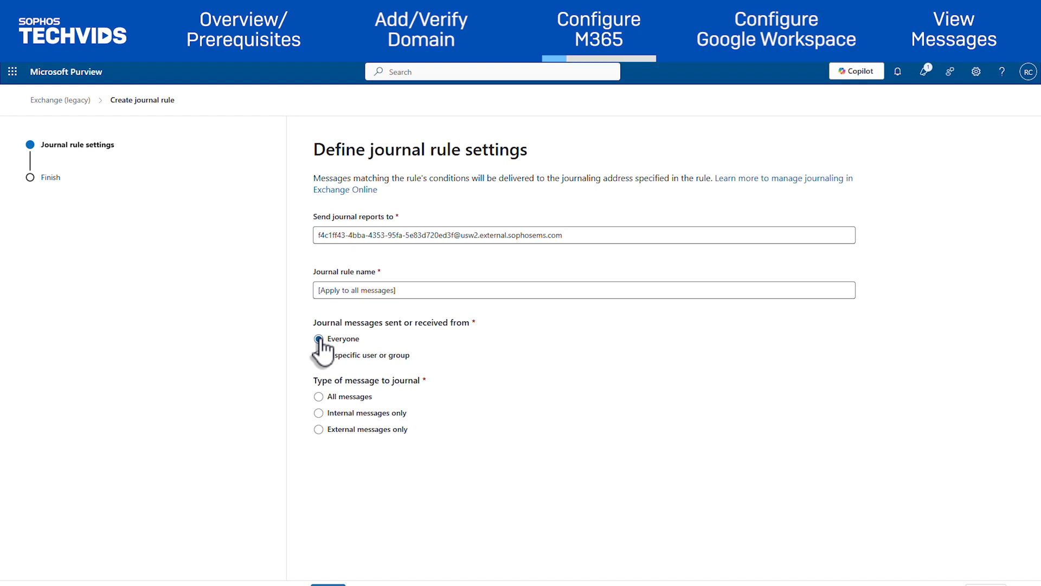
pyautogui.click(319, 356)
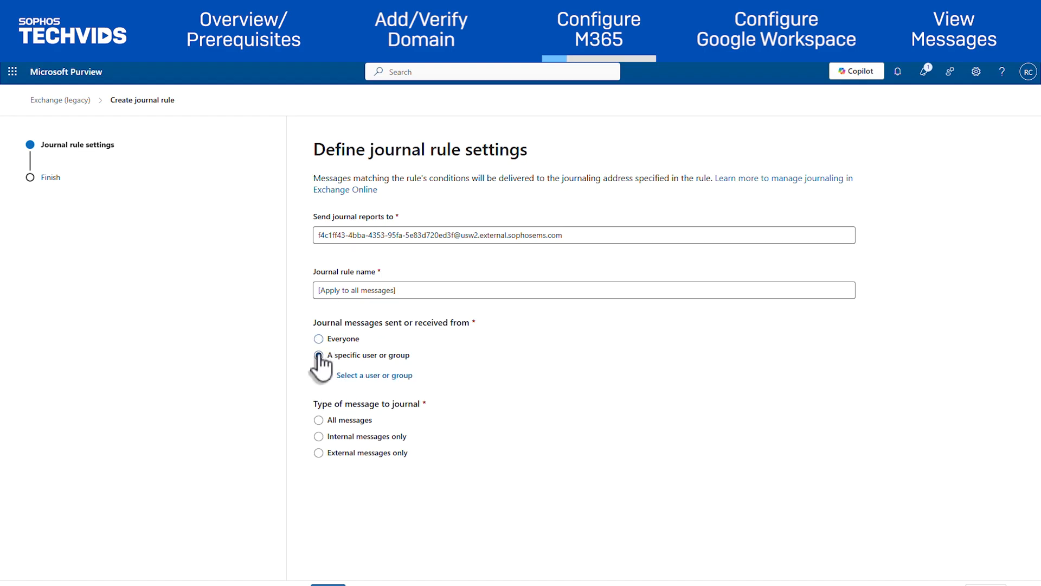
pyautogui.click(367, 371)
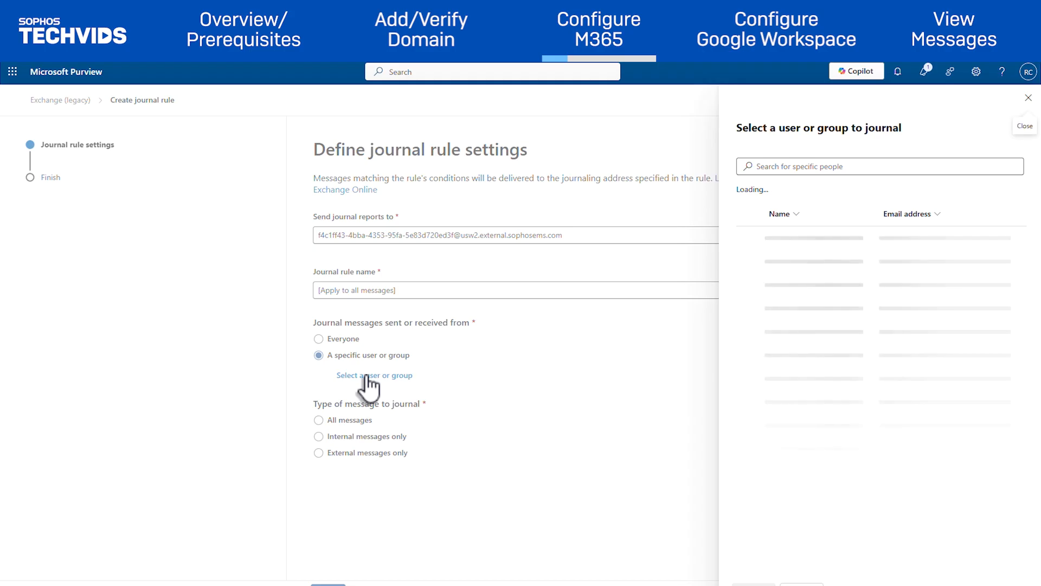
pyautogui.click(798, 582)
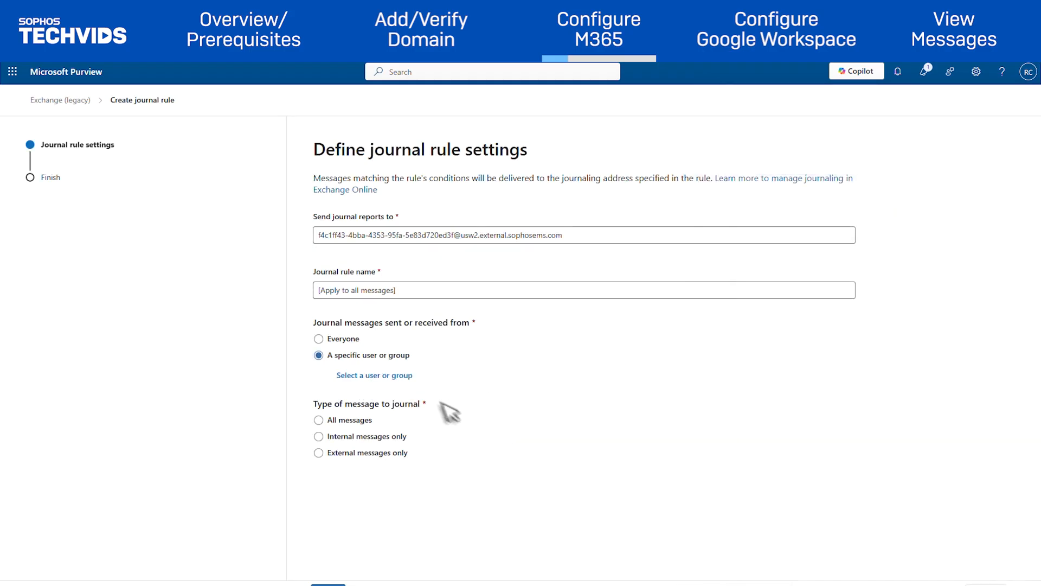
pyautogui.click(317, 338)
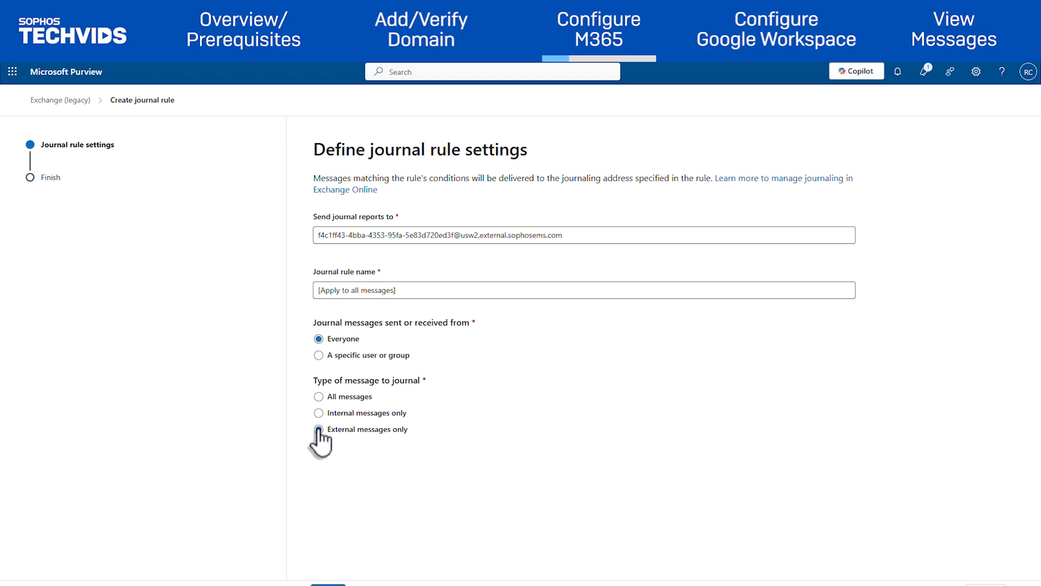
pyautogui.scroll(-1, 319, 434)
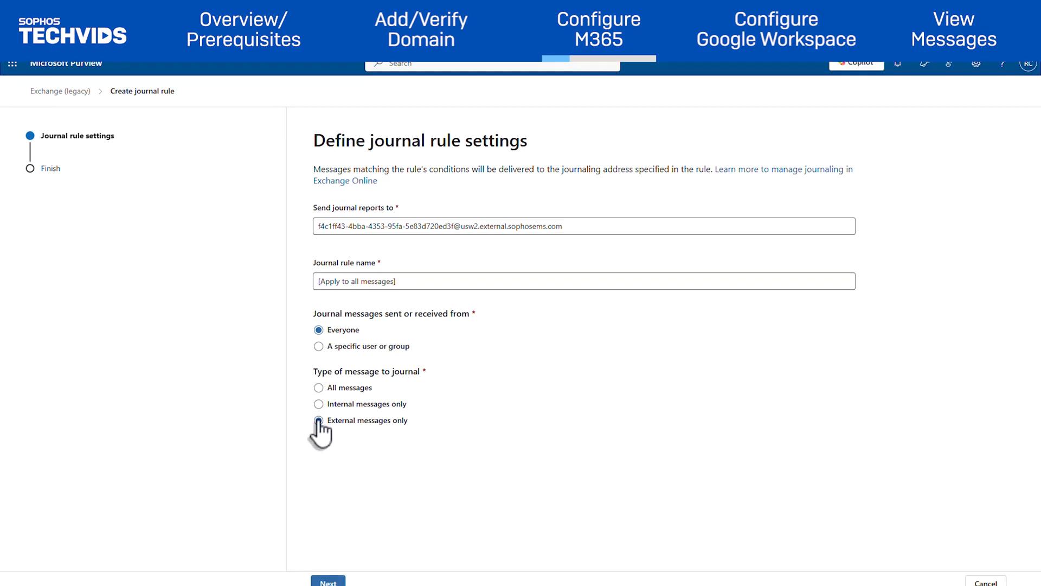
pyautogui.click(318, 413)
pyautogui.click(329, 575)
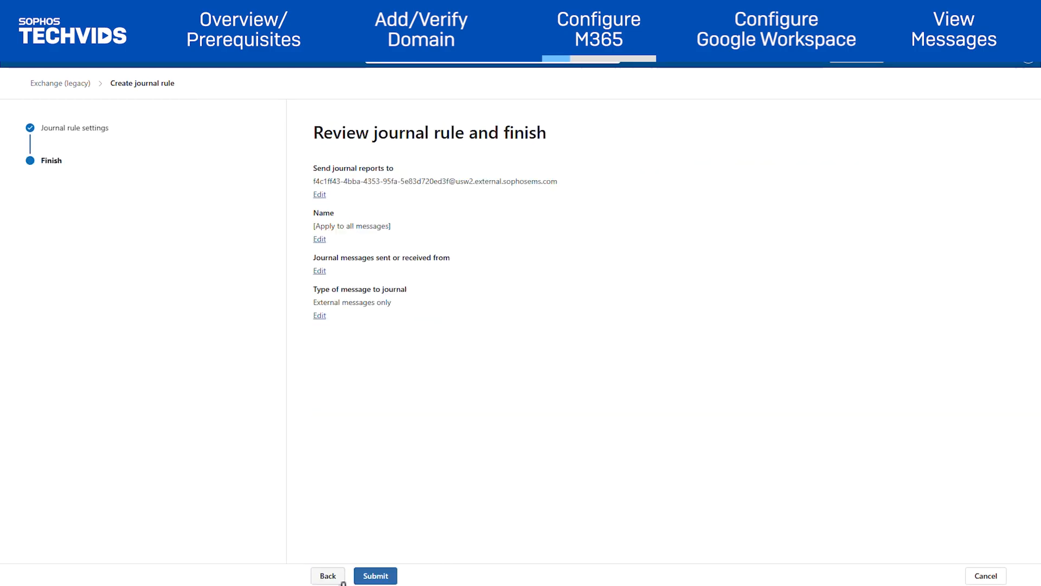
pyautogui.click(389, 578)
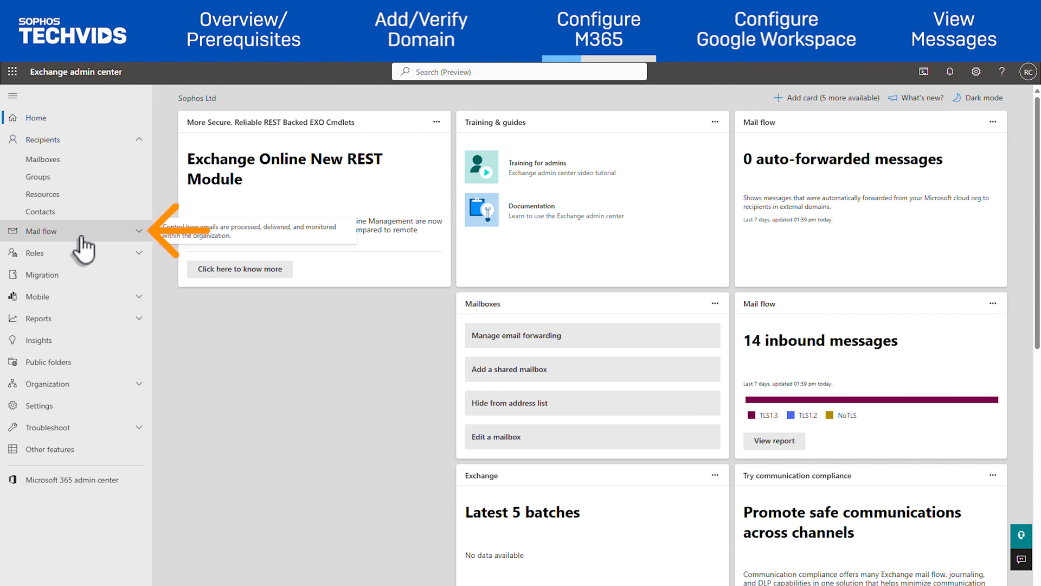
# Add a new Partner organization connector named 'Third Party Connector'.
pyautogui.click(83, 233)
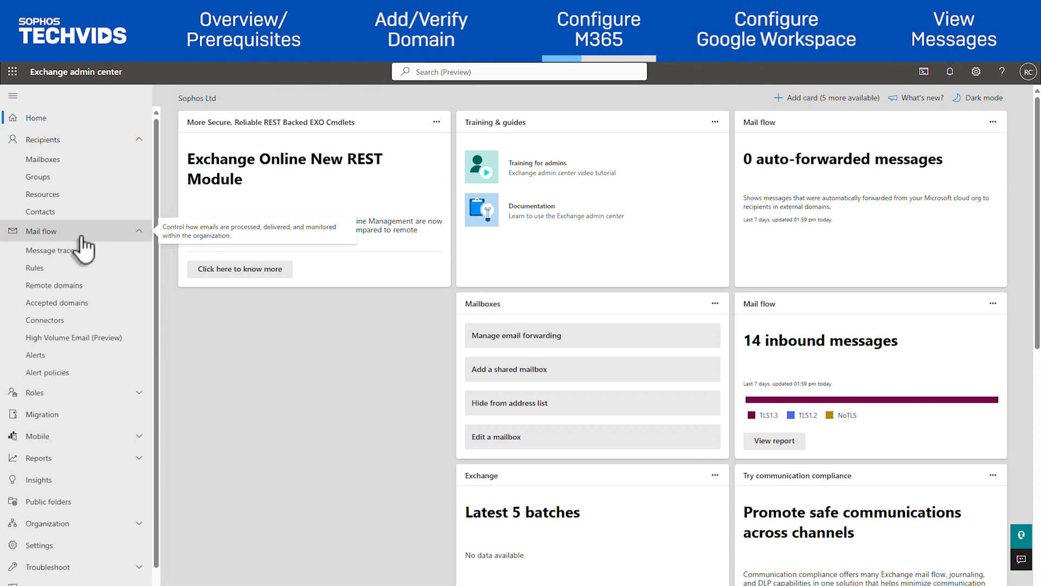
pyautogui.click(85, 320)
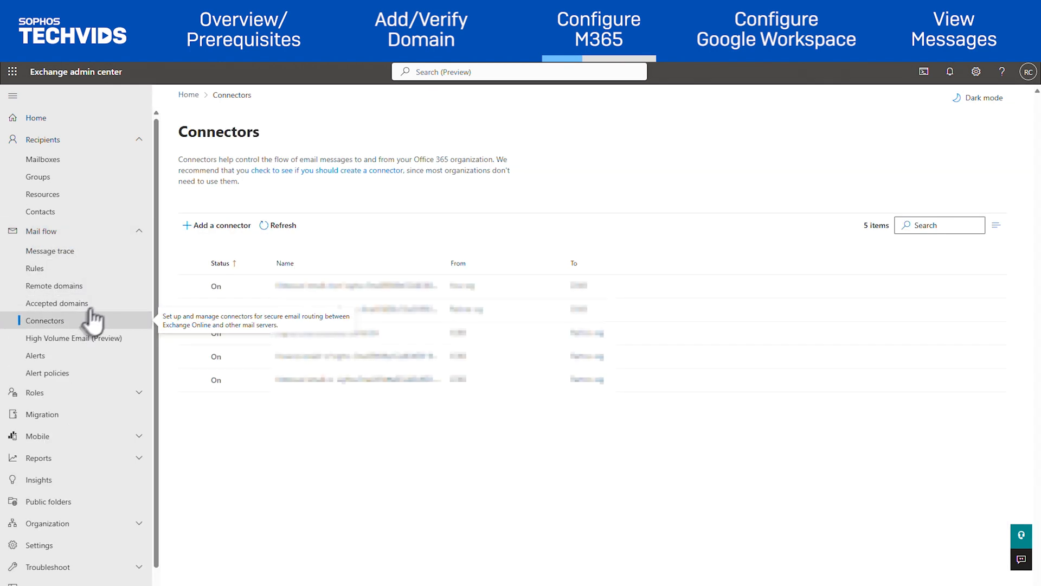
pyautogui.click(186, 235)
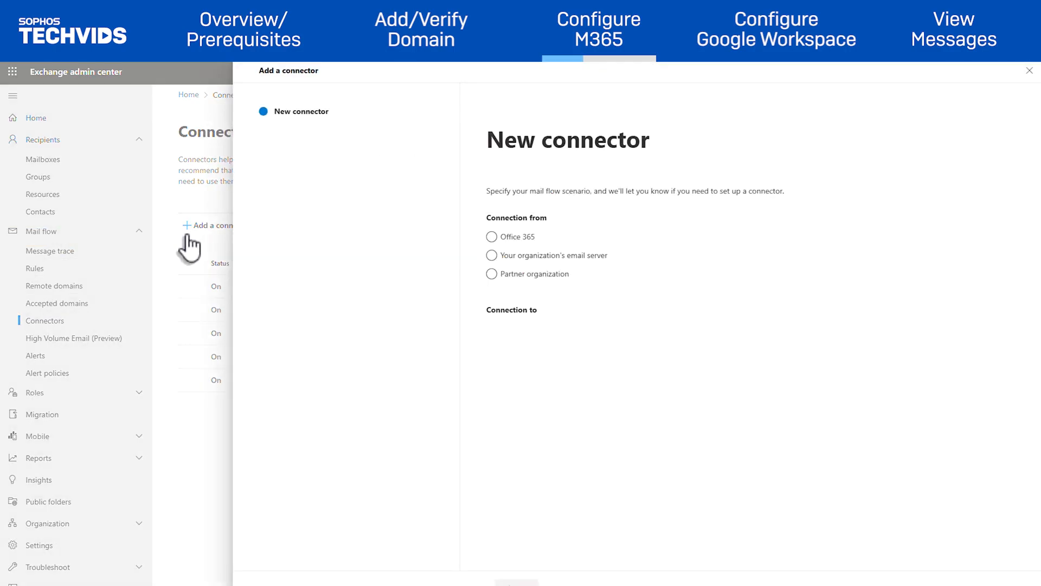
pyautogui.click(492, 274)
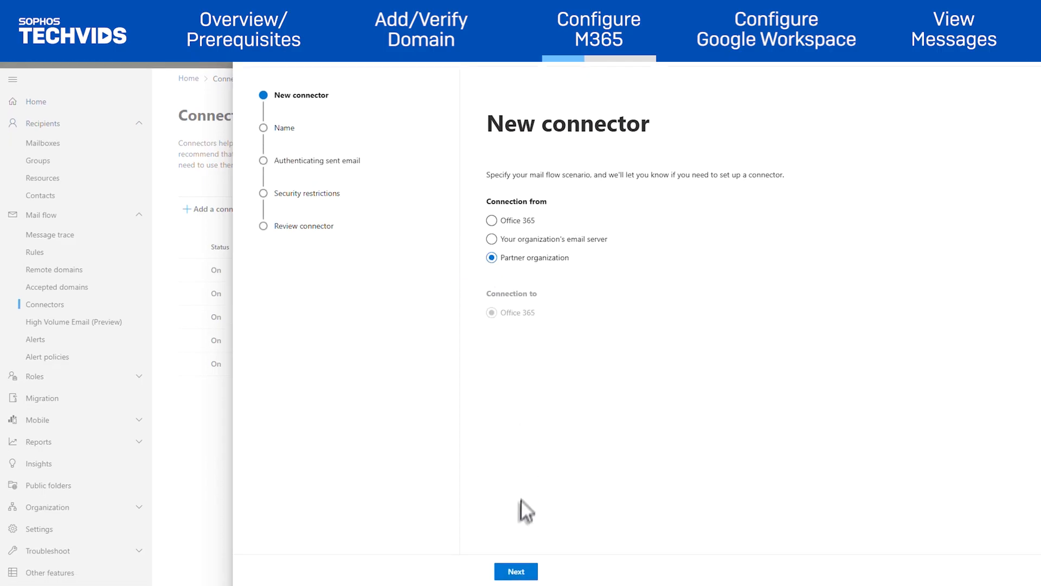
pyautogui.click(517, 573)
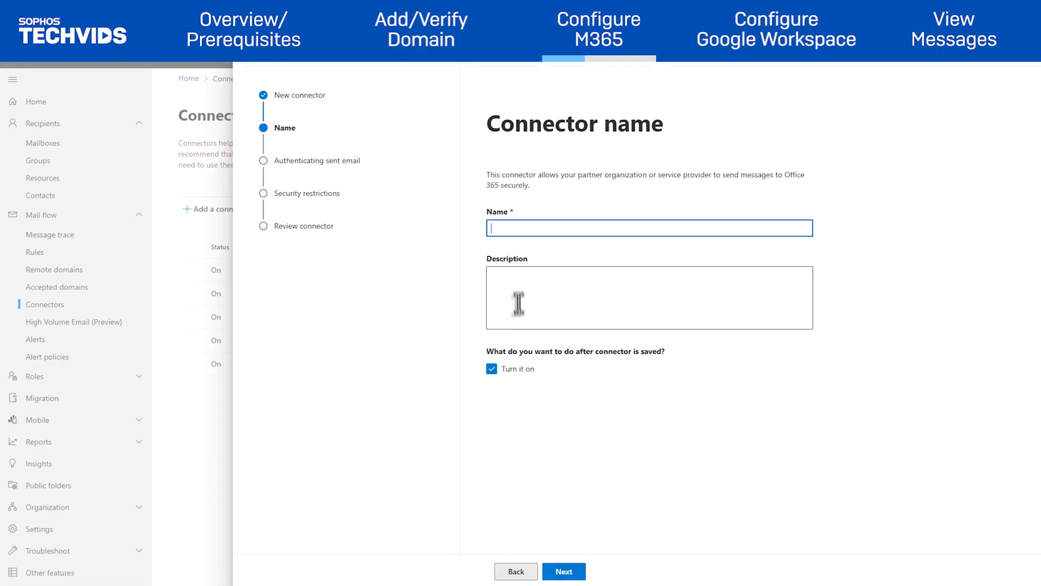
pyautogui.write('Third Party Connector')
pyautogui.click(569, 572)
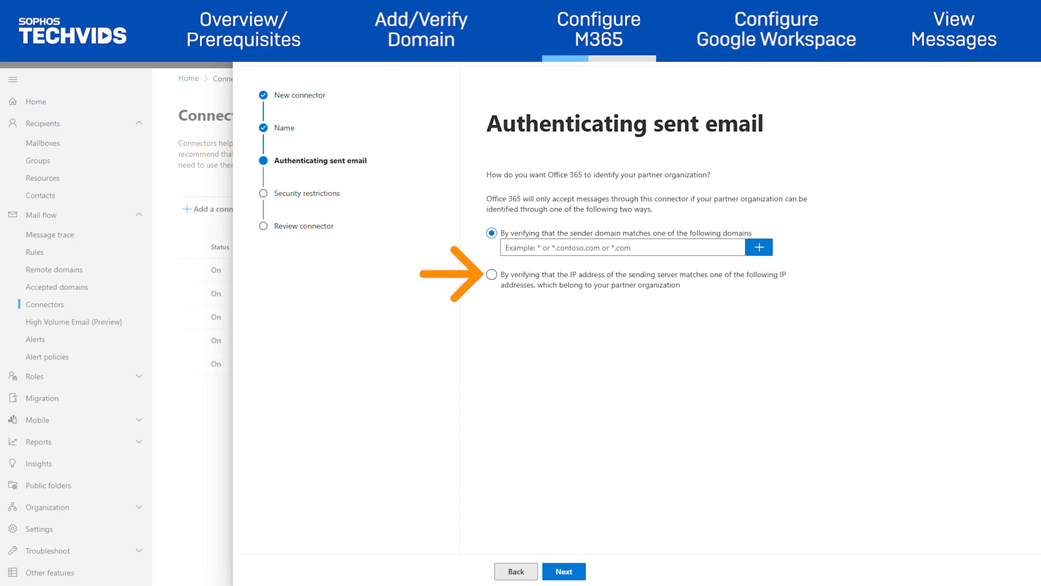
# Identify the partner by IPs 192.168.3.5 and 10.25.25.0/28, keep TLS required, and create the connector.
pyautogui.click(491, 274)
pyautogui.click(550, 277)
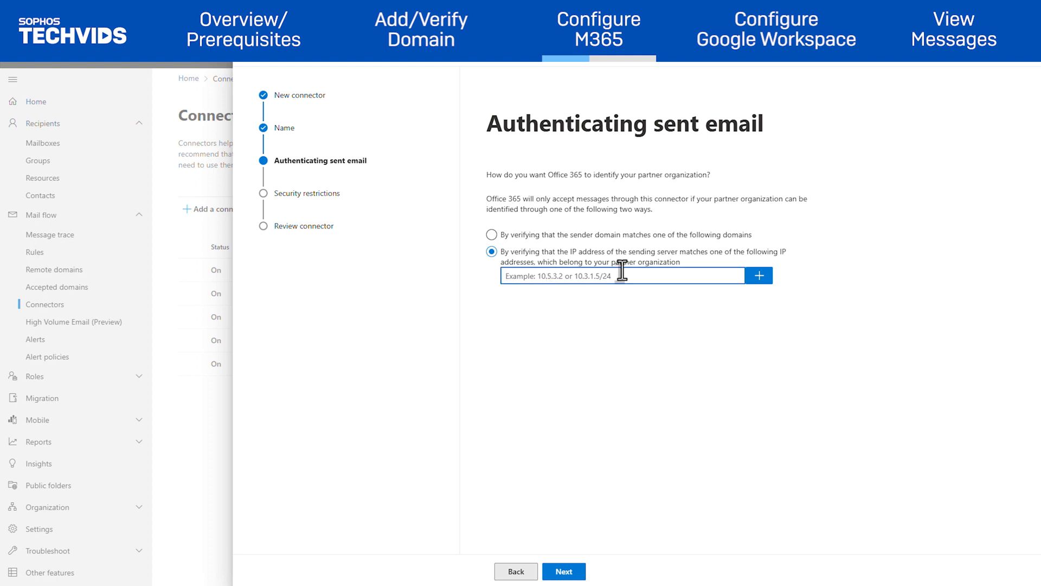
pyautogui.write('192.168.3.5')
pyautogui.press('Return')
pyautogui.write('10.25.25.0/28')
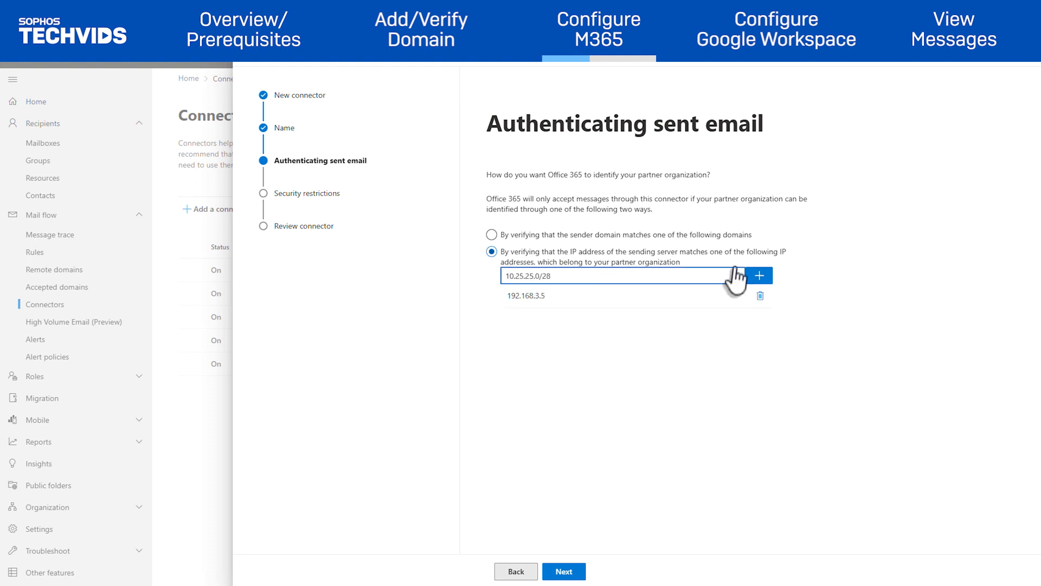
pyautogui.click(758, 275)
pyautogui.click(564, 572)
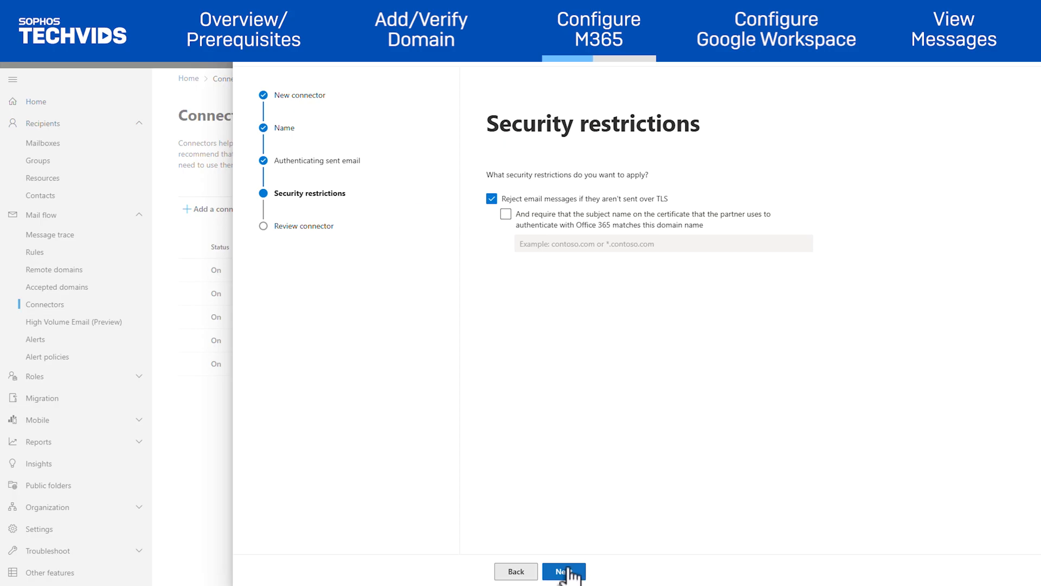
pyautogui.click(564, 571)
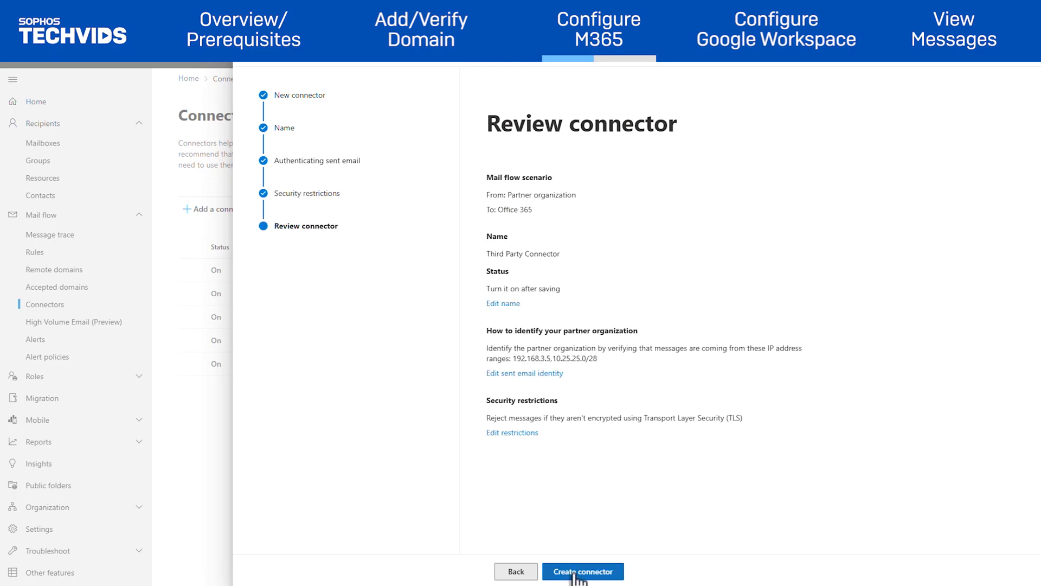
pyautogui.click(574, 572)
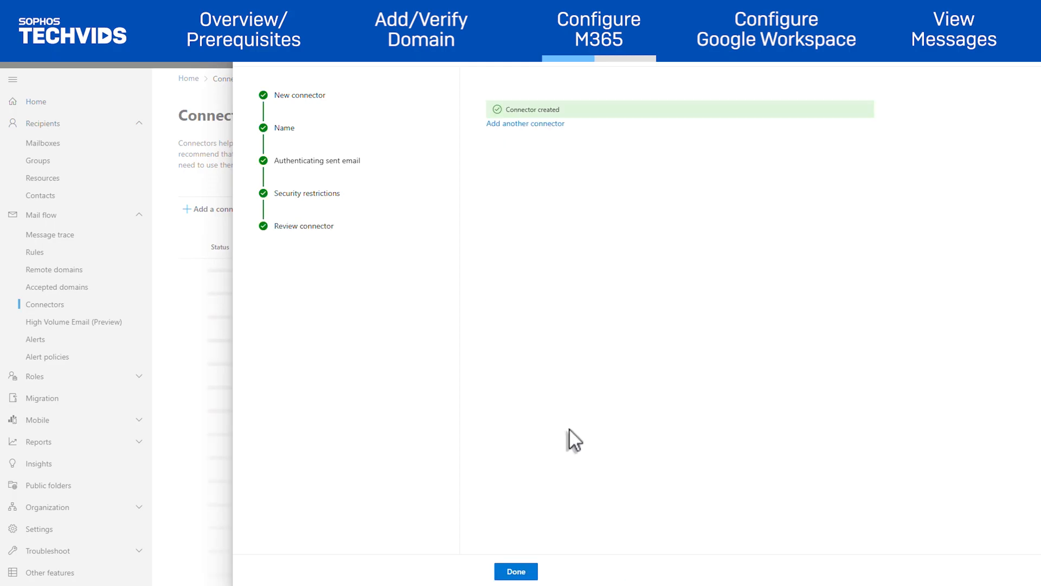
pyautogui.click(516, 574)
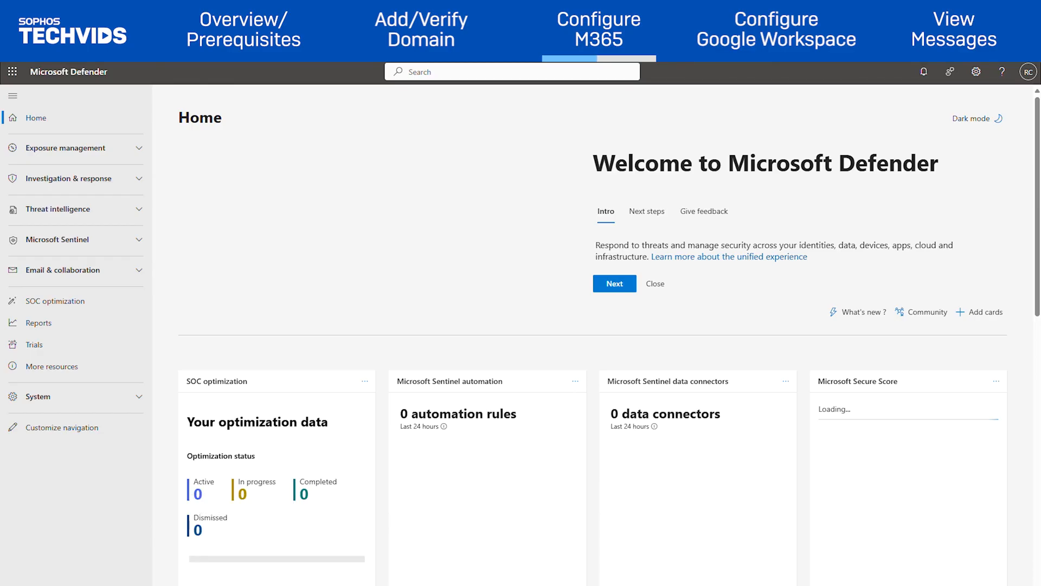
# Open the Third Party Connector's enhanced filtering settings under Defender threat policies.
pyautogui.click(111, 276)
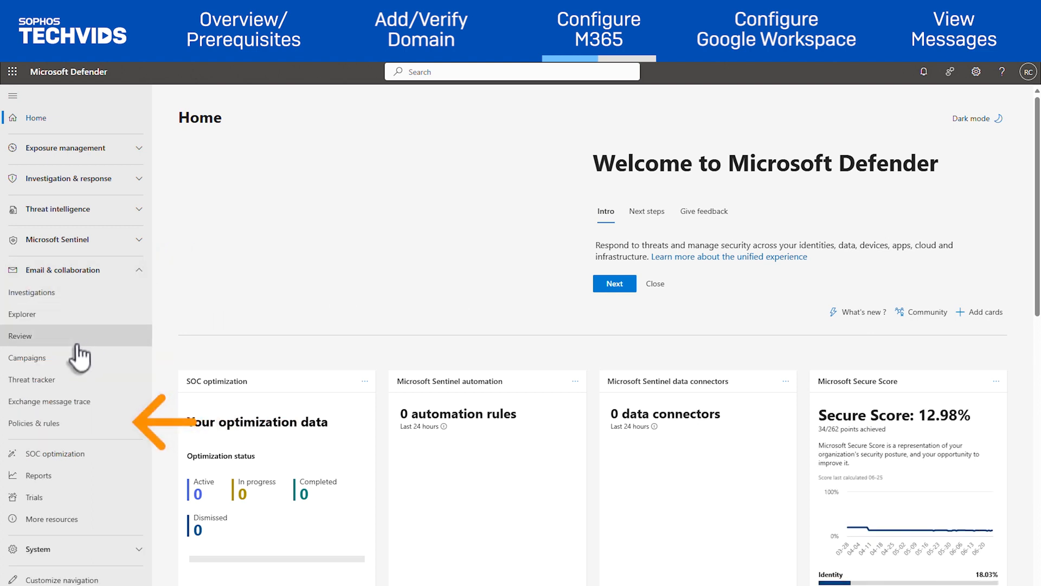
pyautogui.click(48, 422)
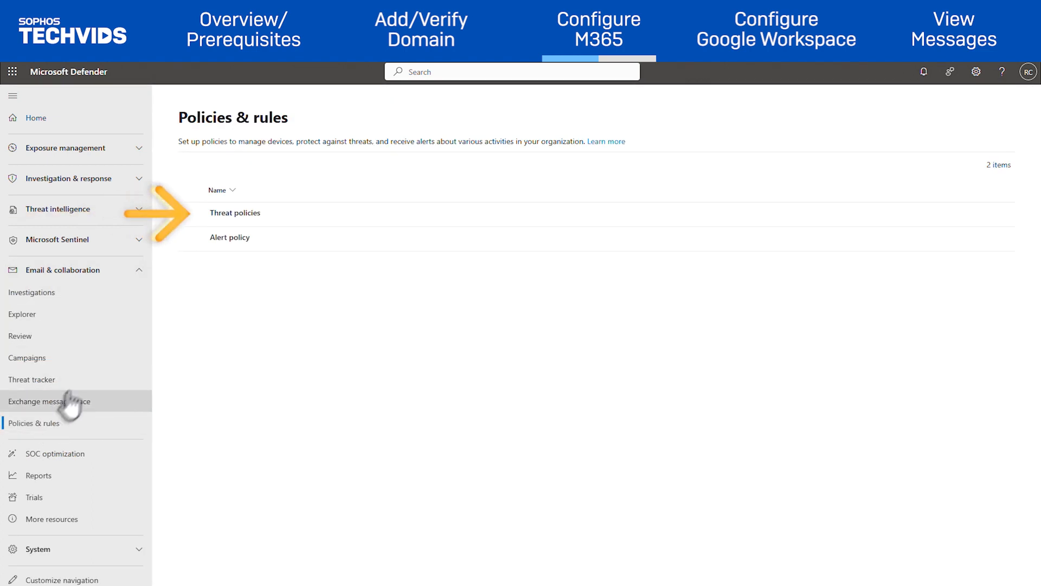
pyautogui.click(230, 214)
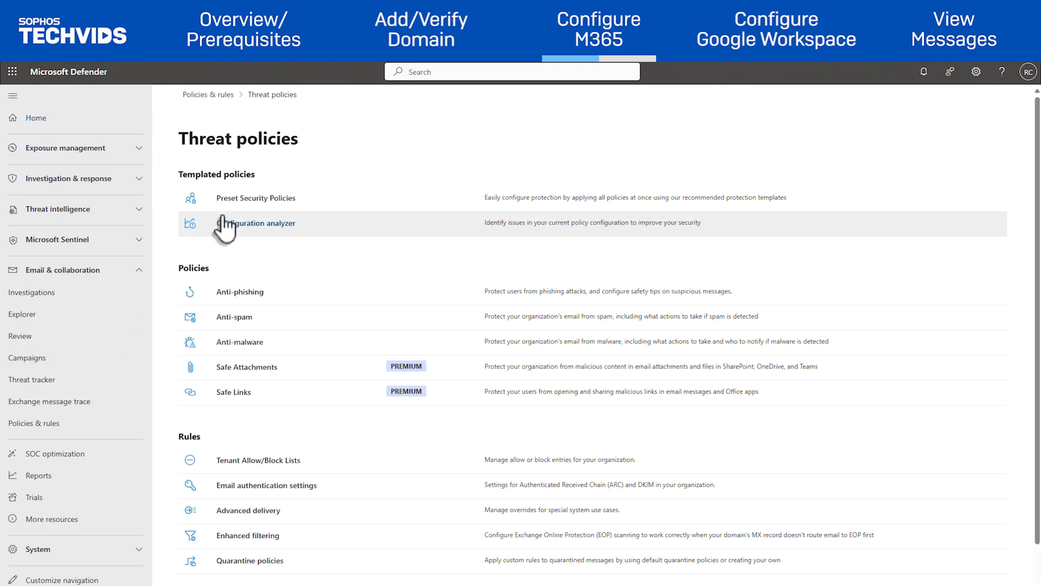
pyautogui.click(241, 537)
pyautogui.click(490, 265)
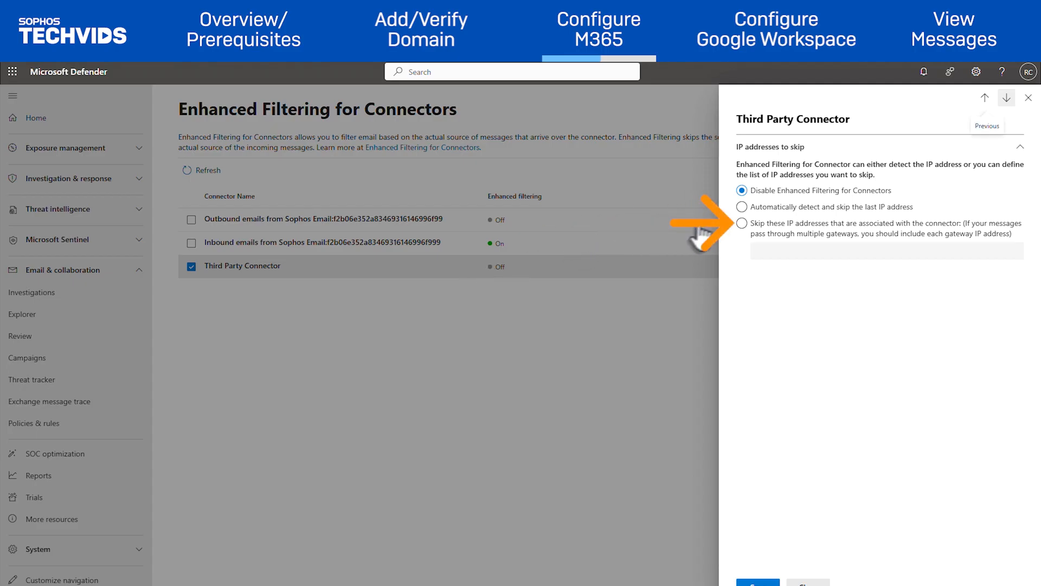
# Set the connector to skip IPs 10.25.25.0/28 and 192.168.3.5 and save.
pyautogui.click(741, 222)
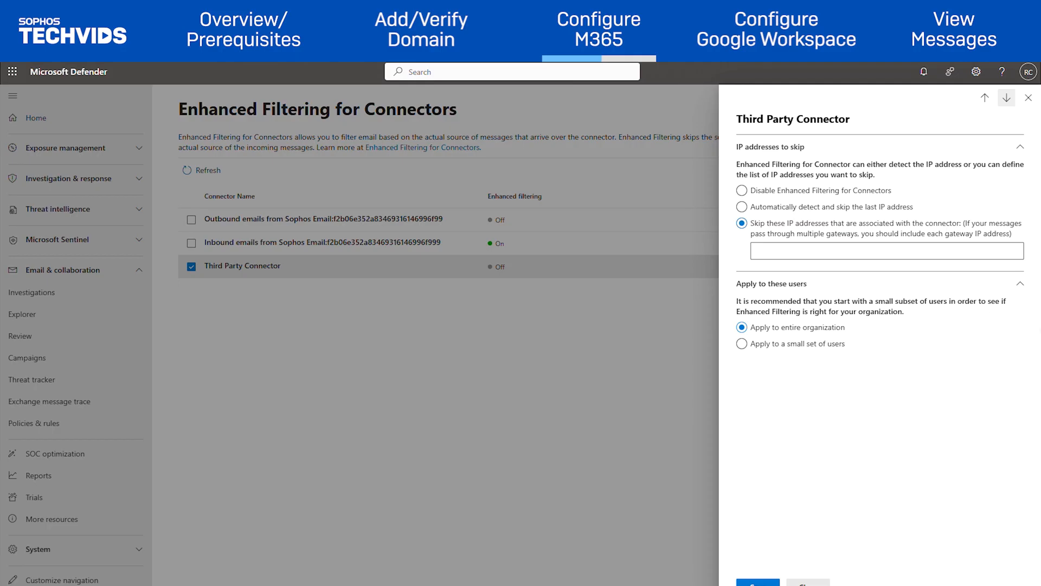
pyautogui.click(856, 251)
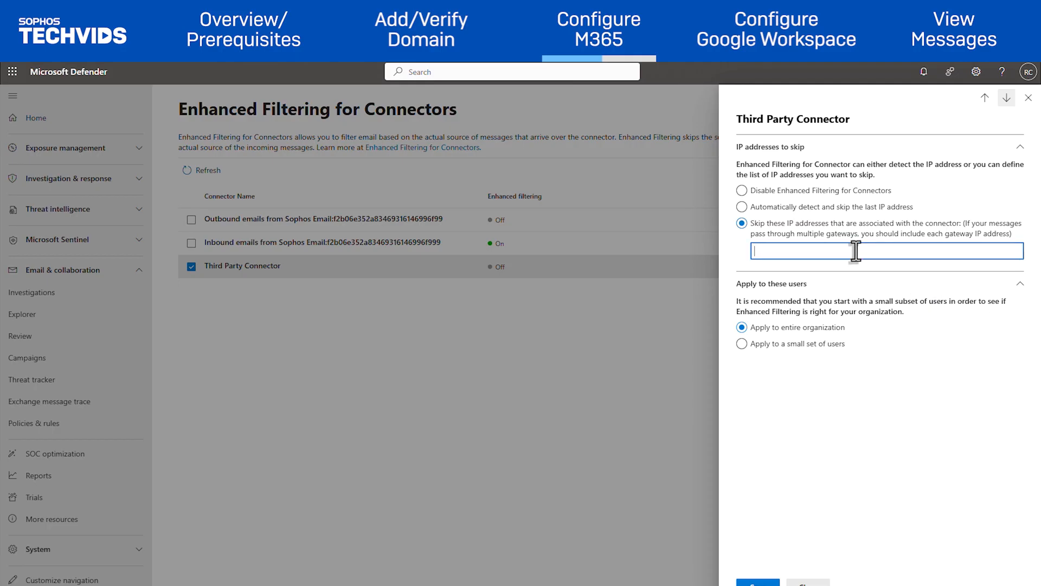
pyautogui.write('10.25.25.0/28')
pyautogui.press('Return')
pyautogui.write('192.168.3.5')
pyautogui.press('Return')
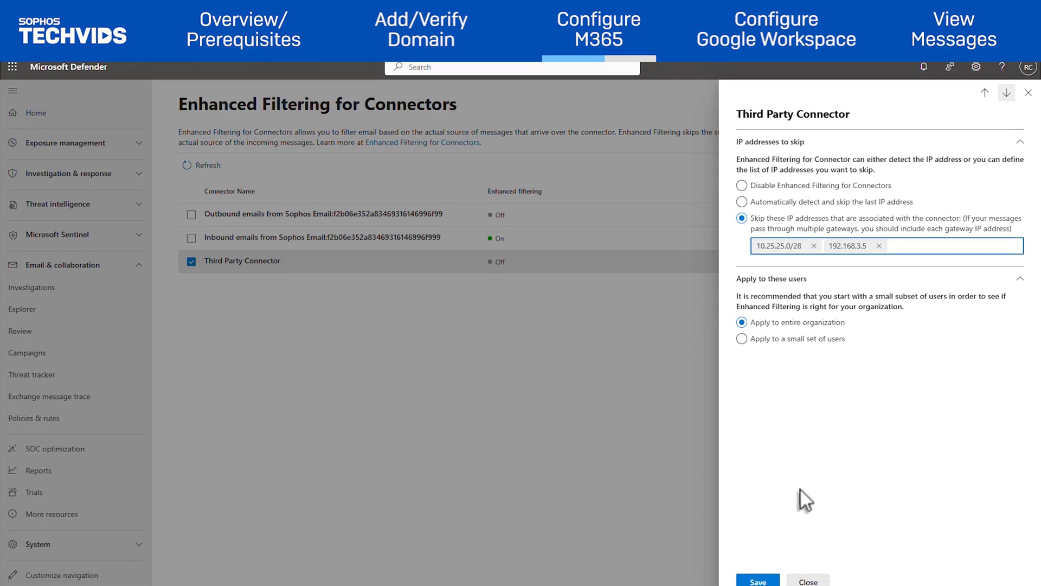
pyautogui.click(755, 584)
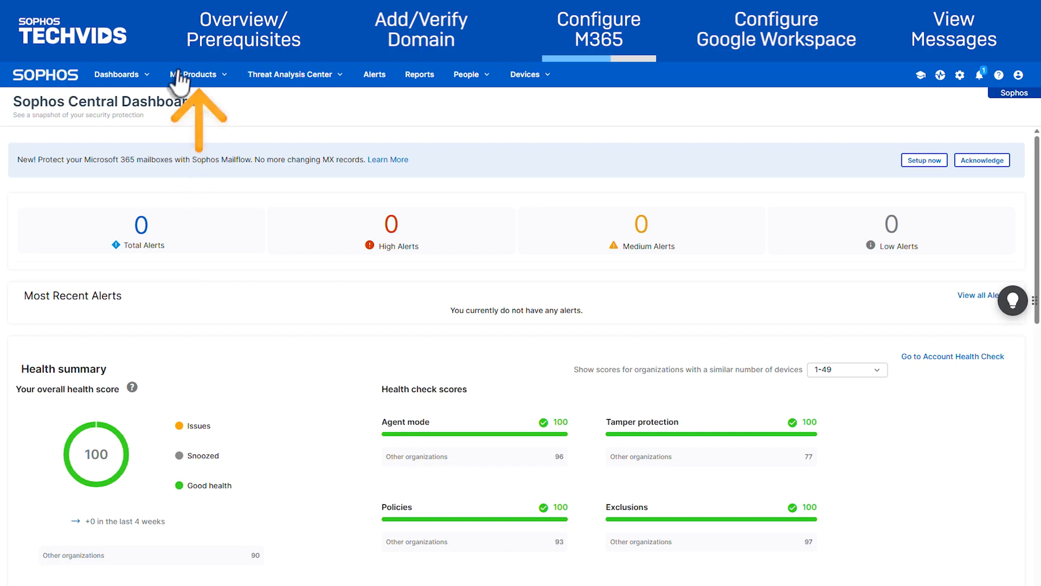
# Enable M365 mailflow configuration in the EMS domain's external dependencies and save the X-SOPHOS-EMS-SCAN header.
pyautogui.click(207, 78)
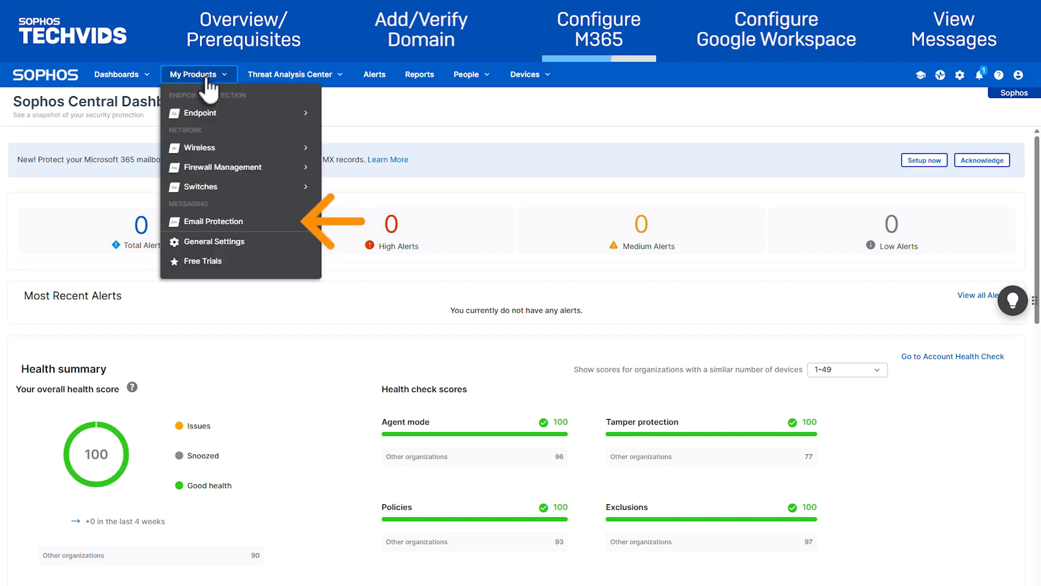
pyautogui.click(205, 222)
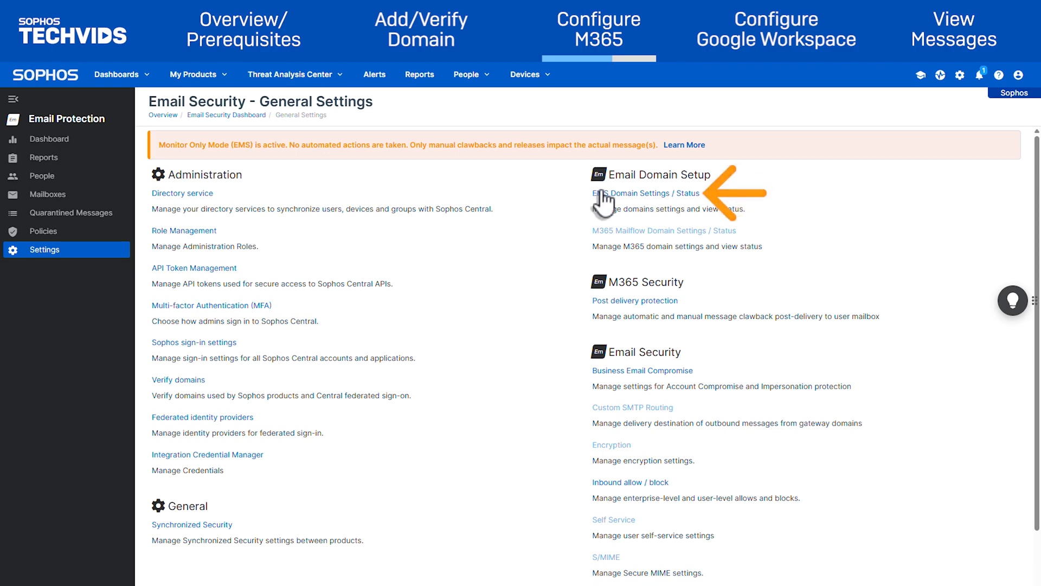
pyautogui.click(602, 196)
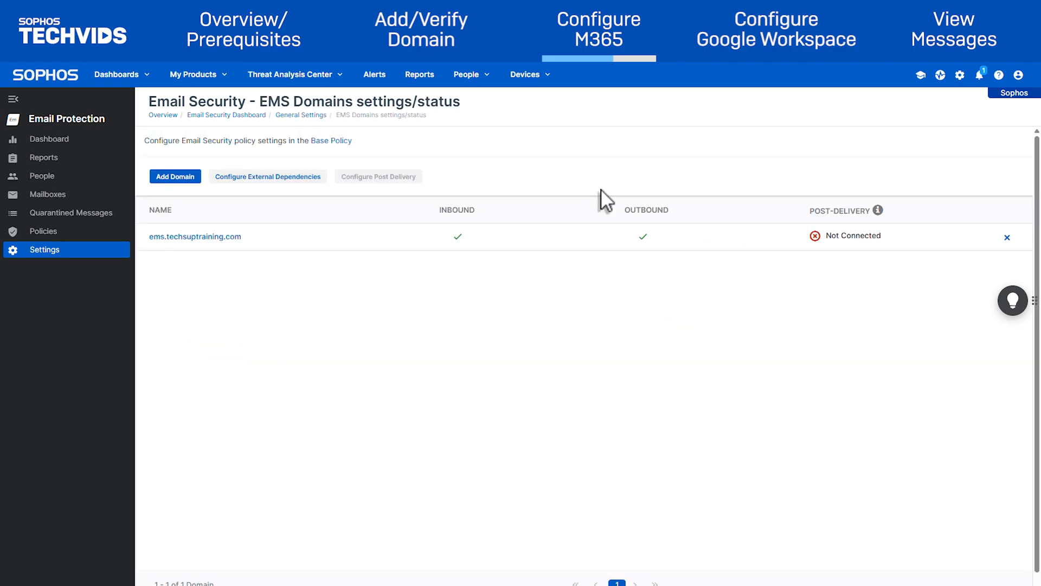
pyautogui.click(305, 178)
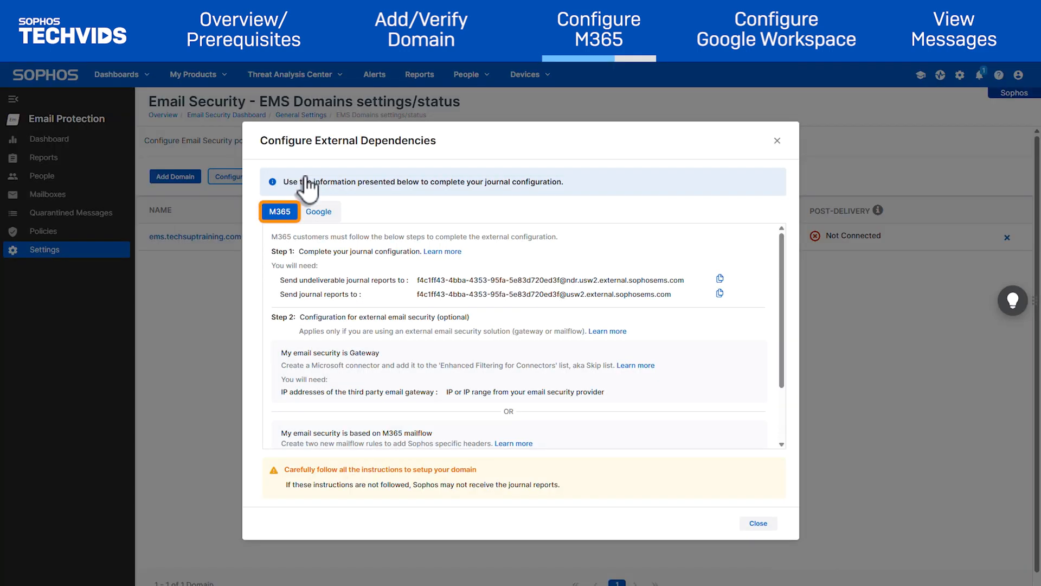
pyautogui.scroll(-3, 319, 344)
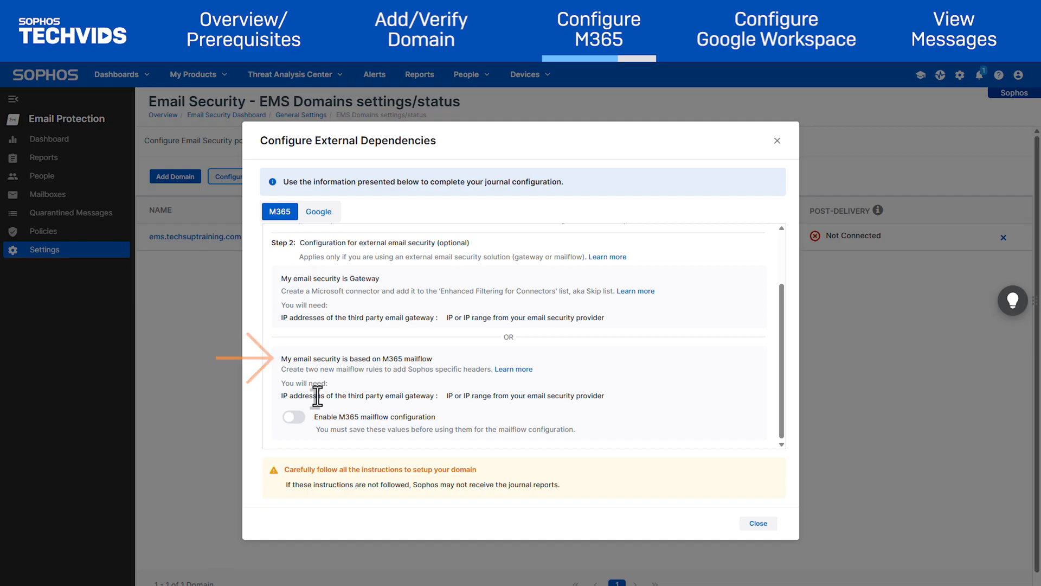
pyautogui.click(289, 423)
pyautogui.scroll(-1, 344, 419)
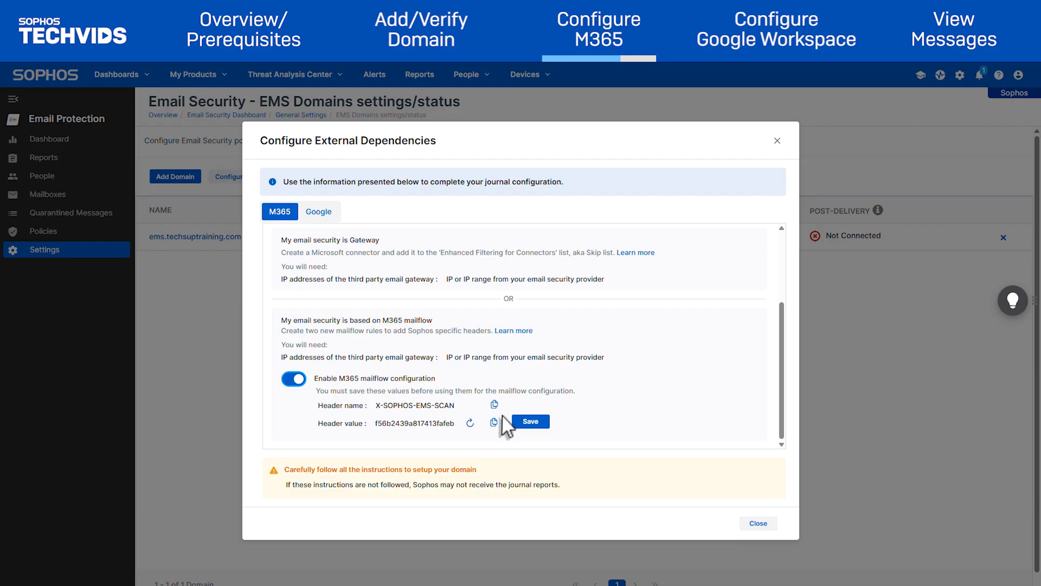
pyautogui.click(533, 426)
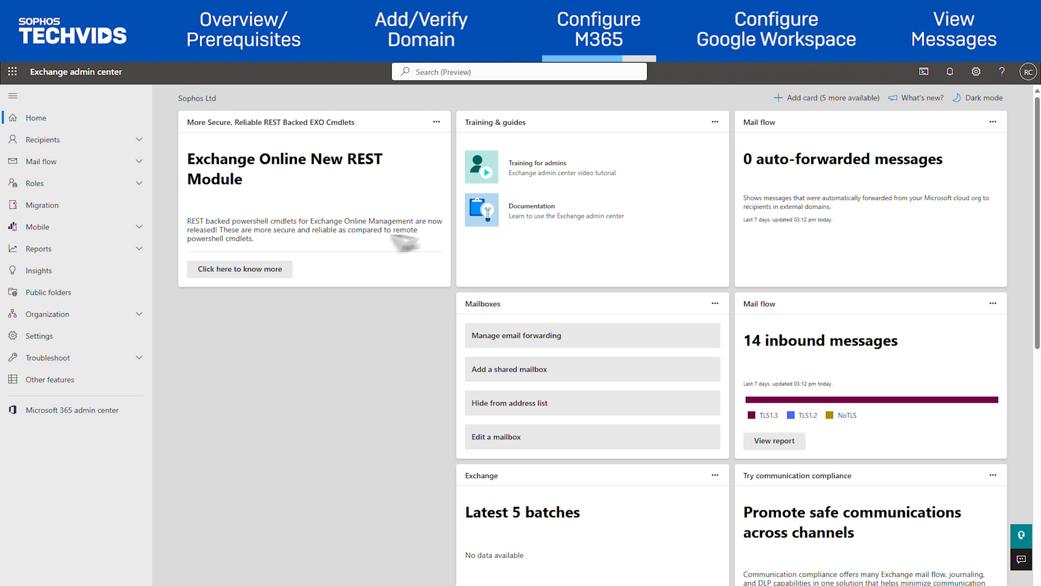
# Start a new mail flow rule named 'Sophos EMS Inbound'.
pyautogui.click(111, 170)
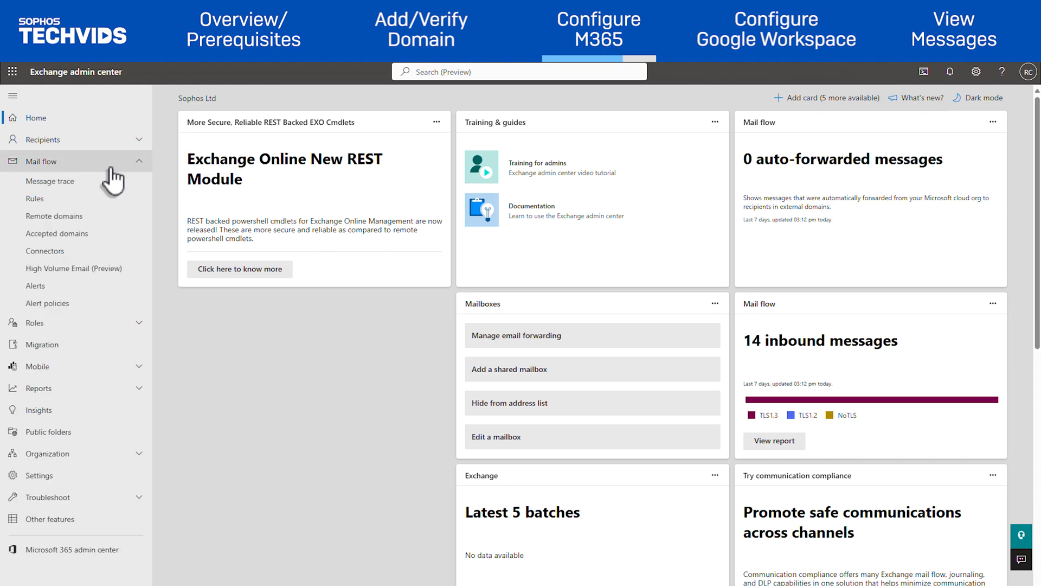
pyautogui.click(101, 208)
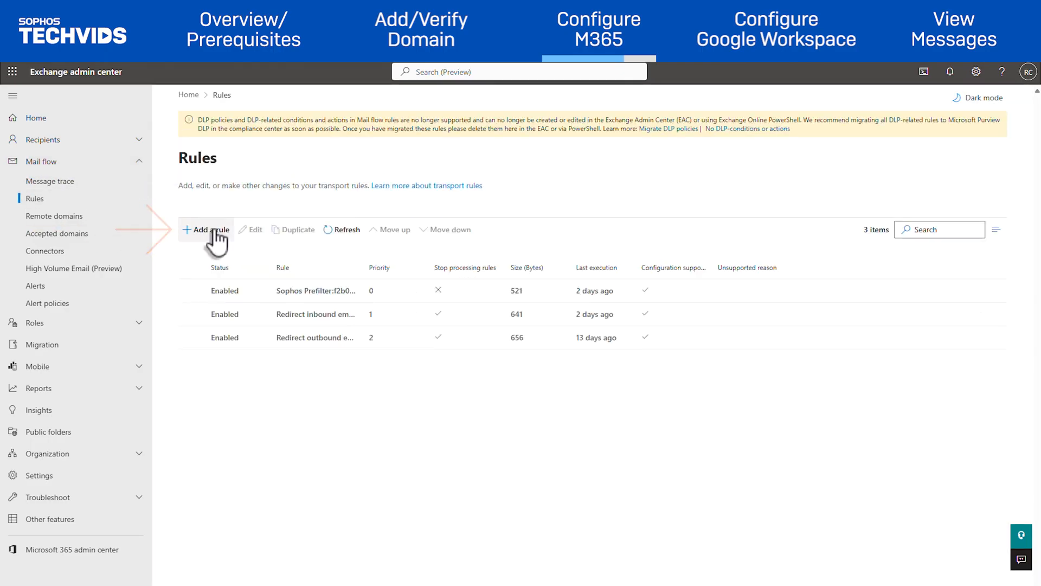
pyautogui.click(215, 231)
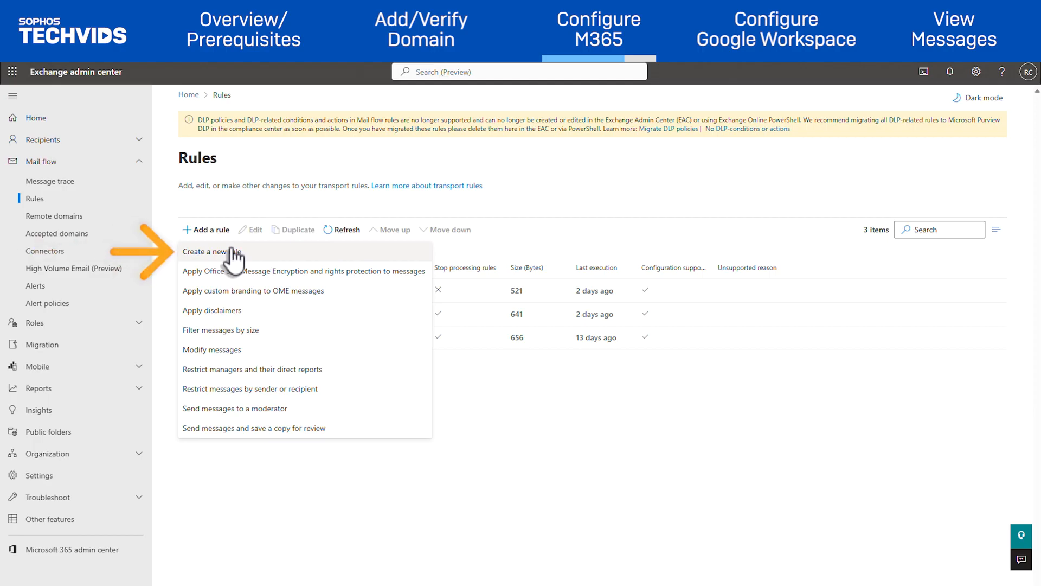
pyautogui.click(233, 253)
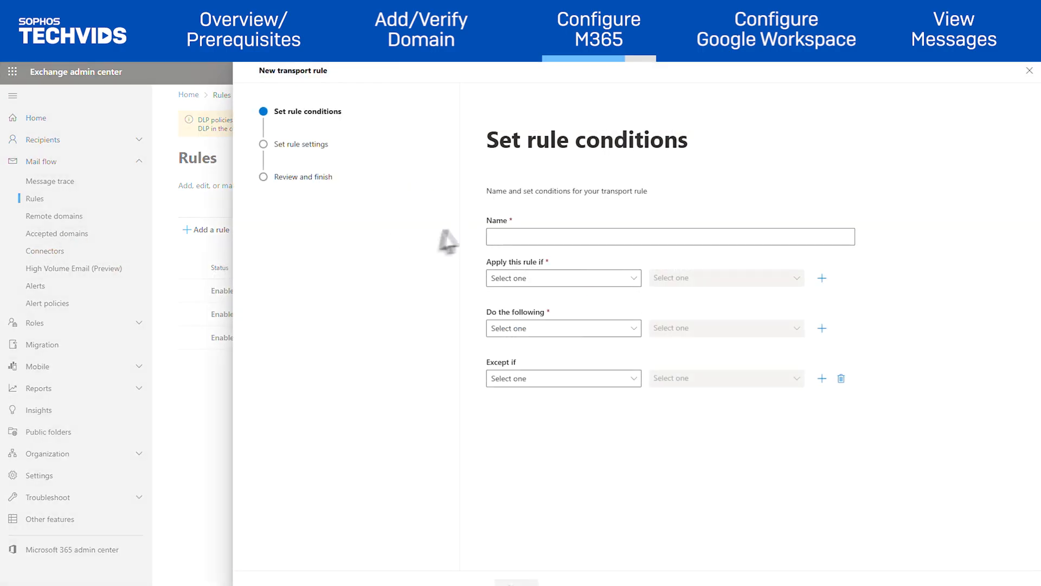
pyautogui.click(509, 235)
pyautogui.write('Sophos EMS Inboun')
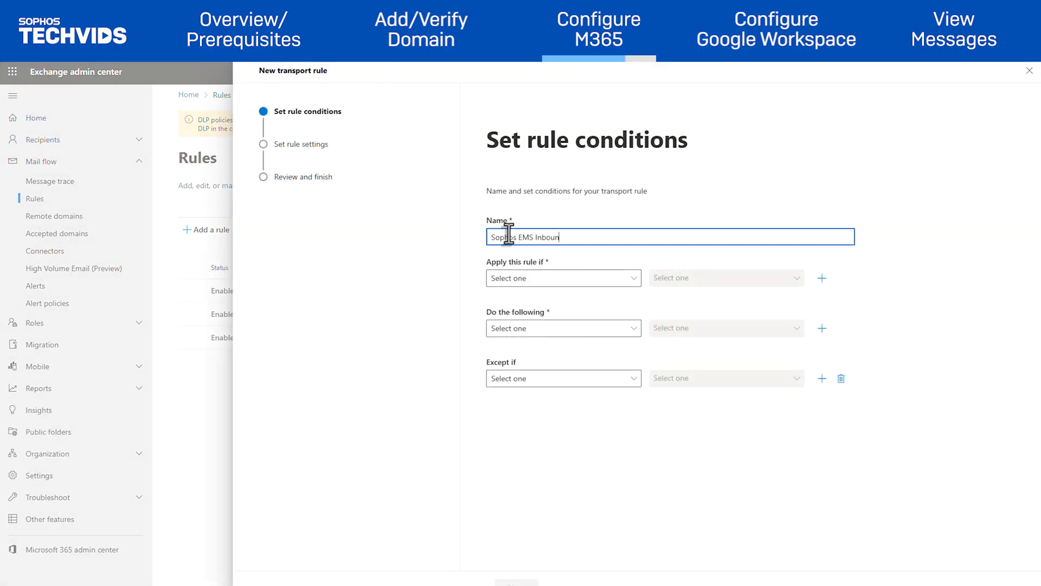
pyautogui.write('d')
# Apply the rule when the recipient is located Inside the organization.
pyautogui.click(538, 279)
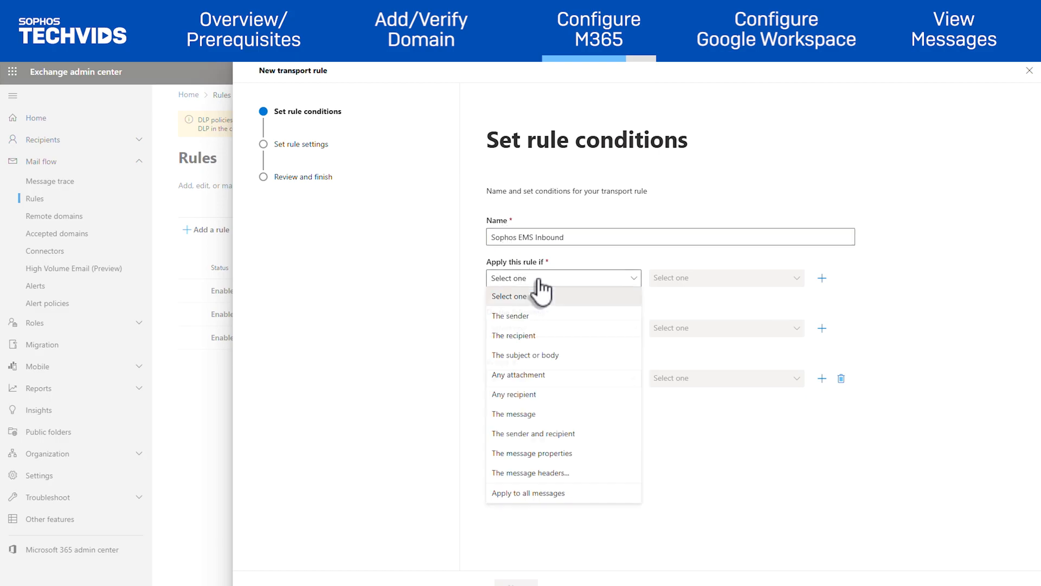
pyautogui.click(542, 336)
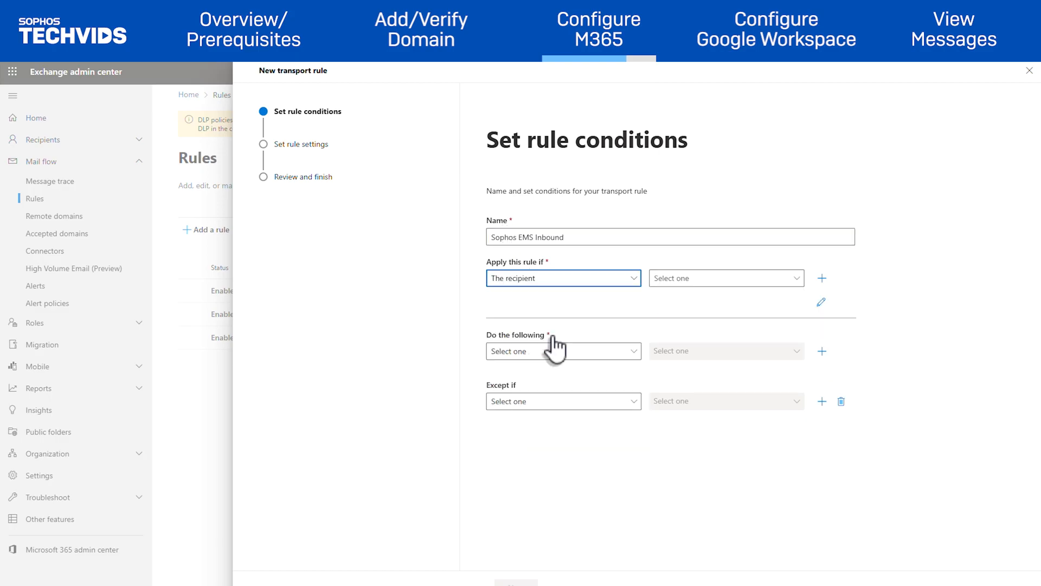
pyautogui.click(708, 280)
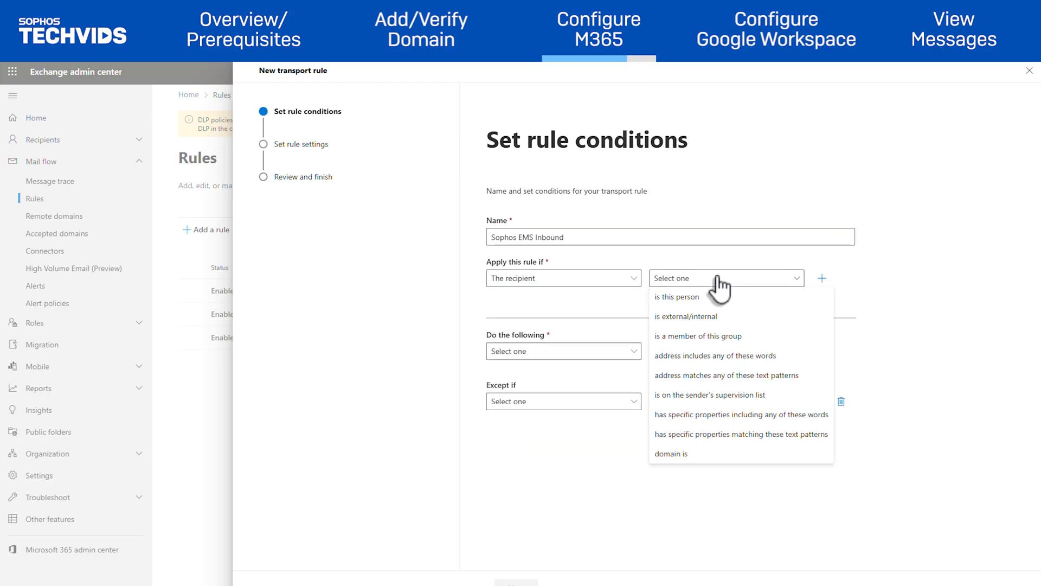
pyautogui.click(707, 320)
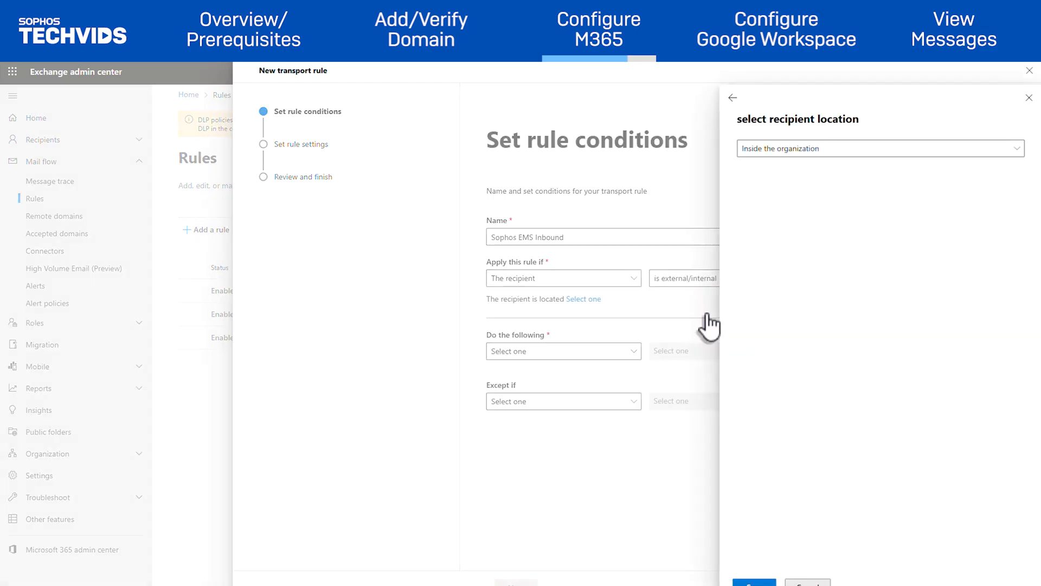
pyautogui.click(845, 156)
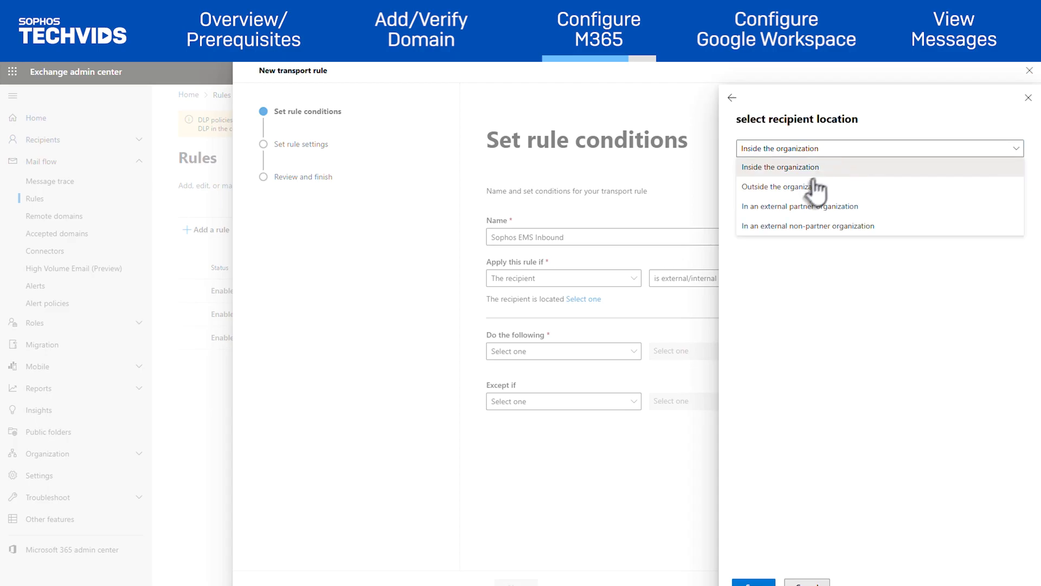
pyautogui.click(798, 189)
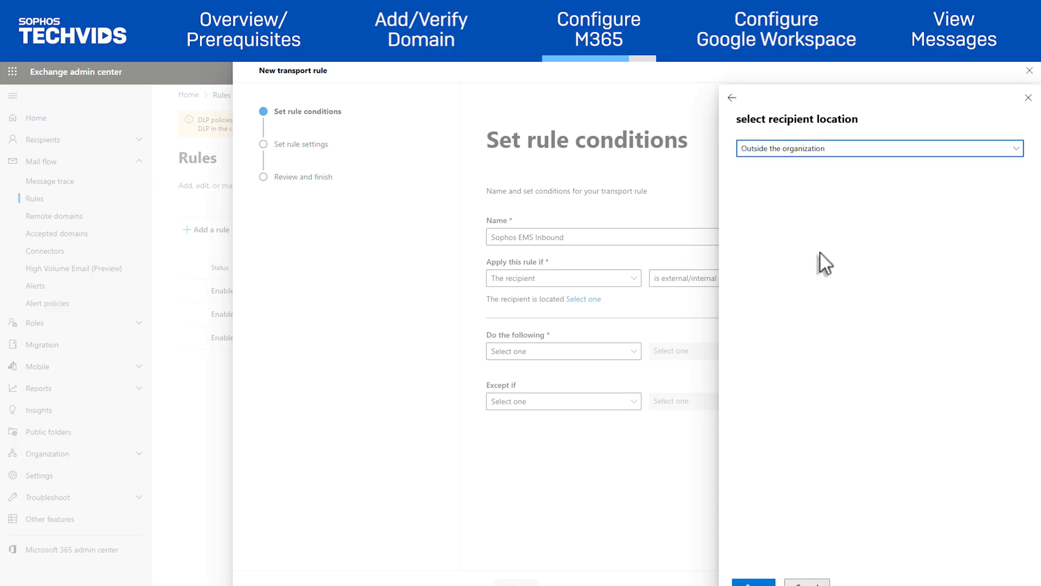
pyautogui.click(837, 150)
pyautogui.click(826, 166)
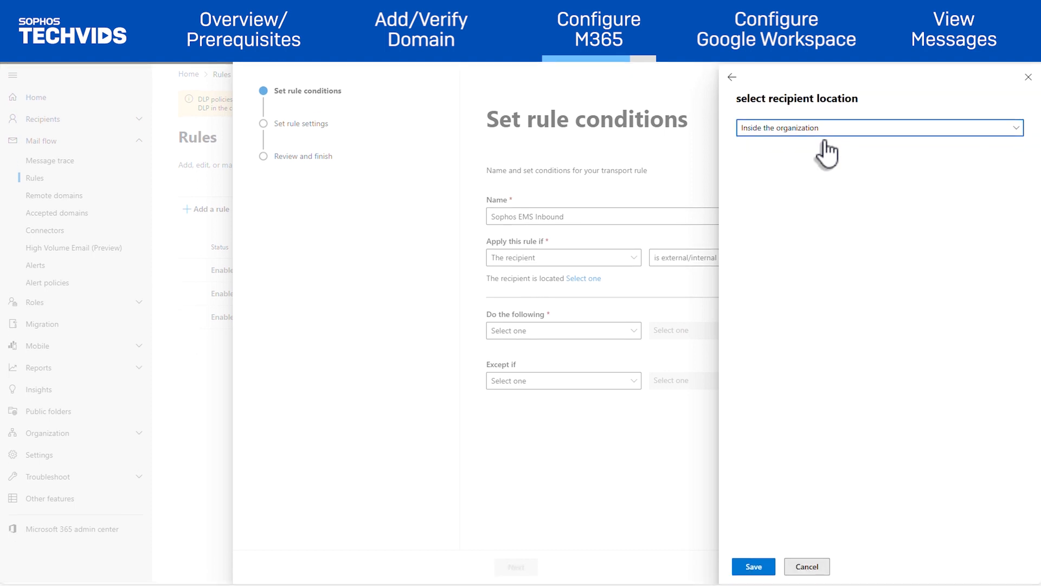
pyautogui.click(753, 566)
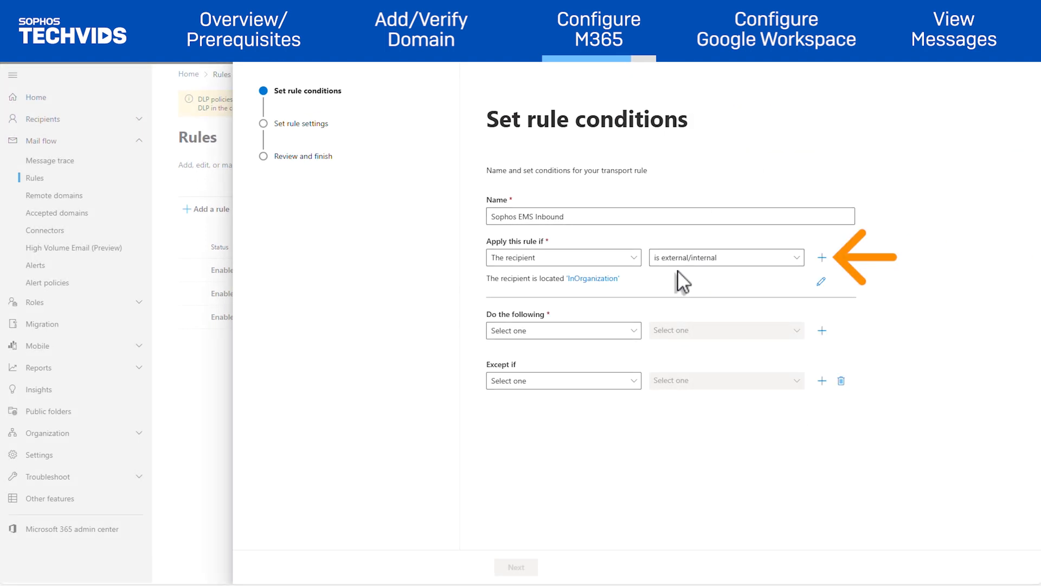
# Add a condition that the recipient domain is ems.techsuptraining.com.
pyautogui.click(822, 257)
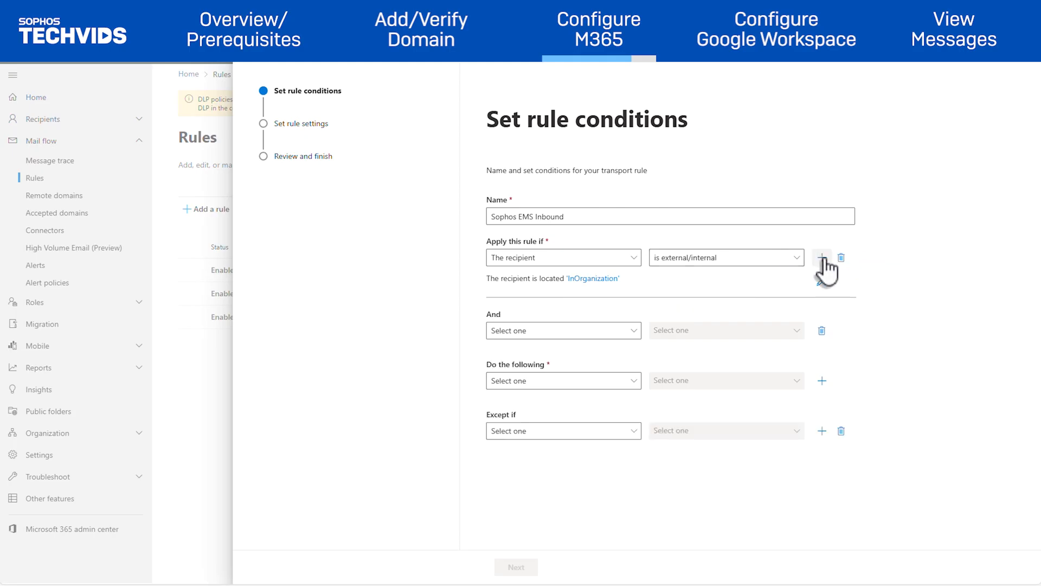
pyautogui.click(564, 330)
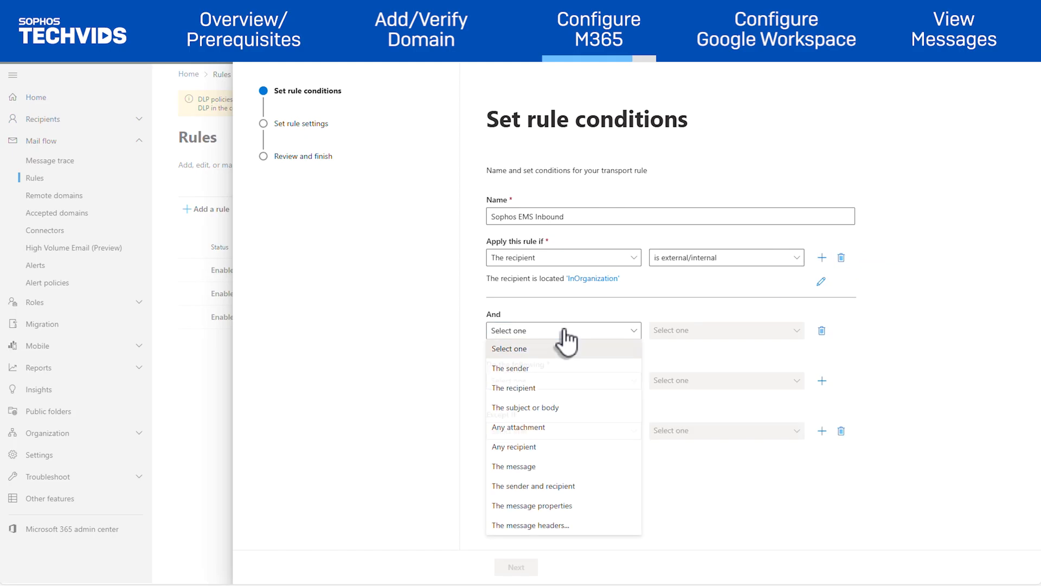
pyautogui.click(521, 390)
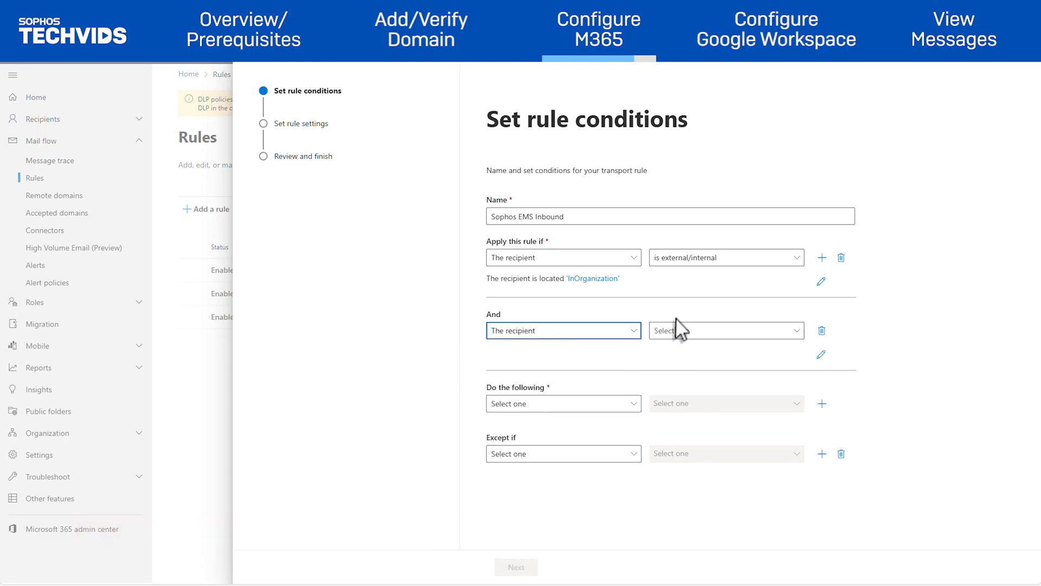
pyautogui.click(694, 330)
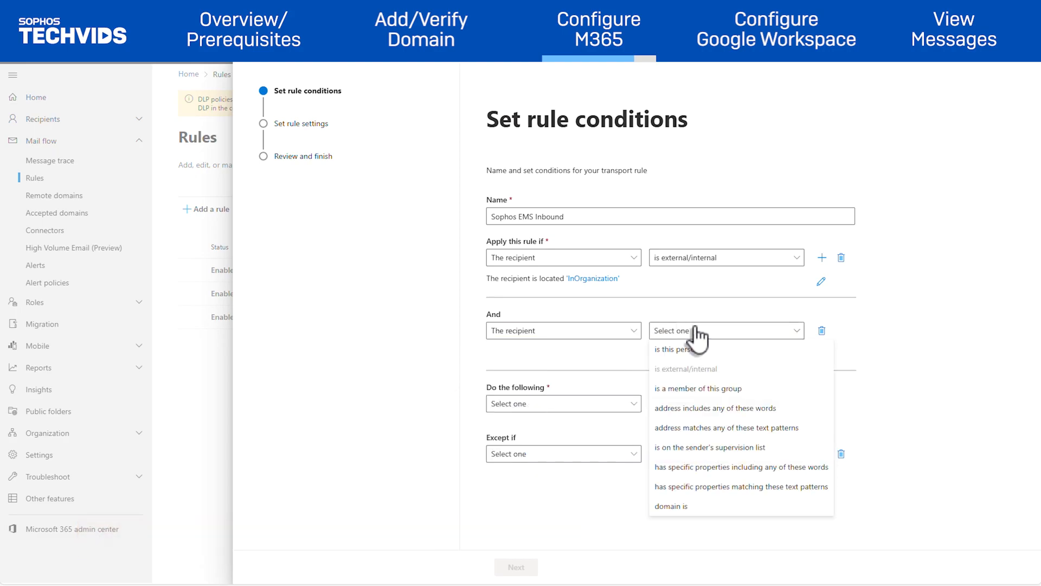
pyautogui.click(685, 505)
pyautogui.click(814, 123)
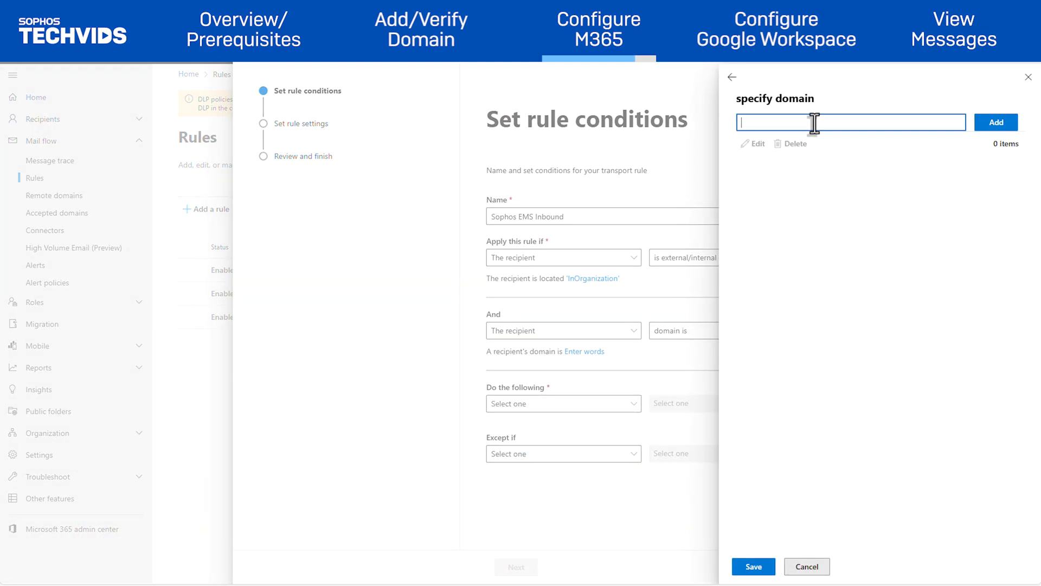
pyautogui.write('ems.techsuptraining.com')
pyautogui.click(989, 124)
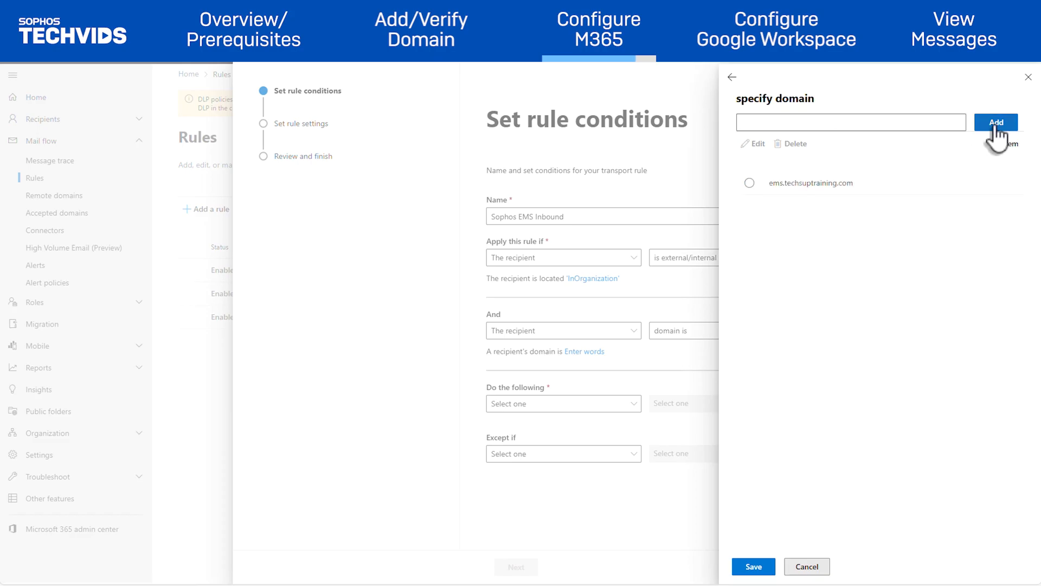
pyautogui.click(753, 566)
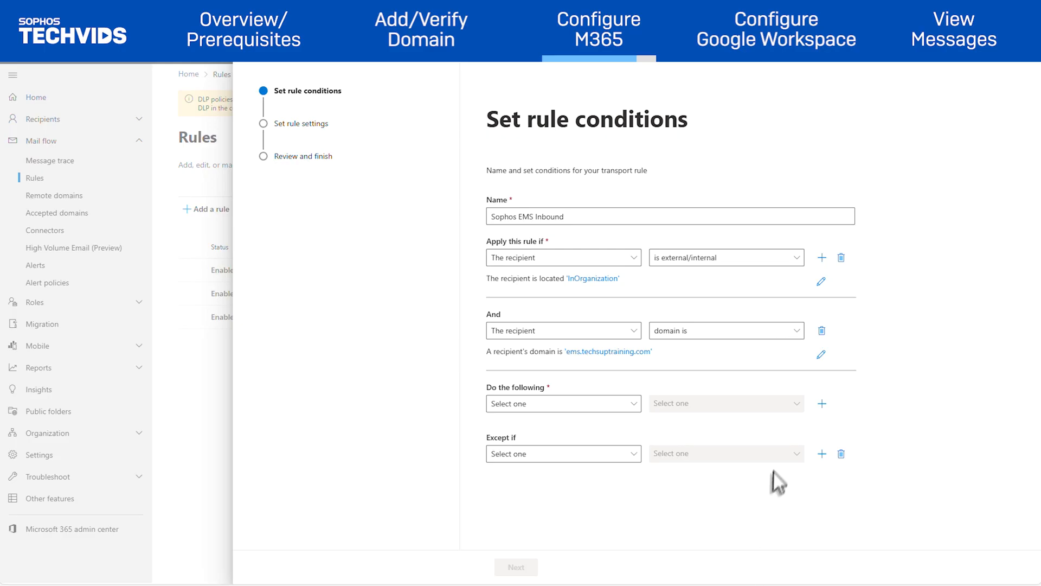
# Add a condition that the sender IP address is in range 10.25.25.0/28.
pyautogui.click(824, 259)
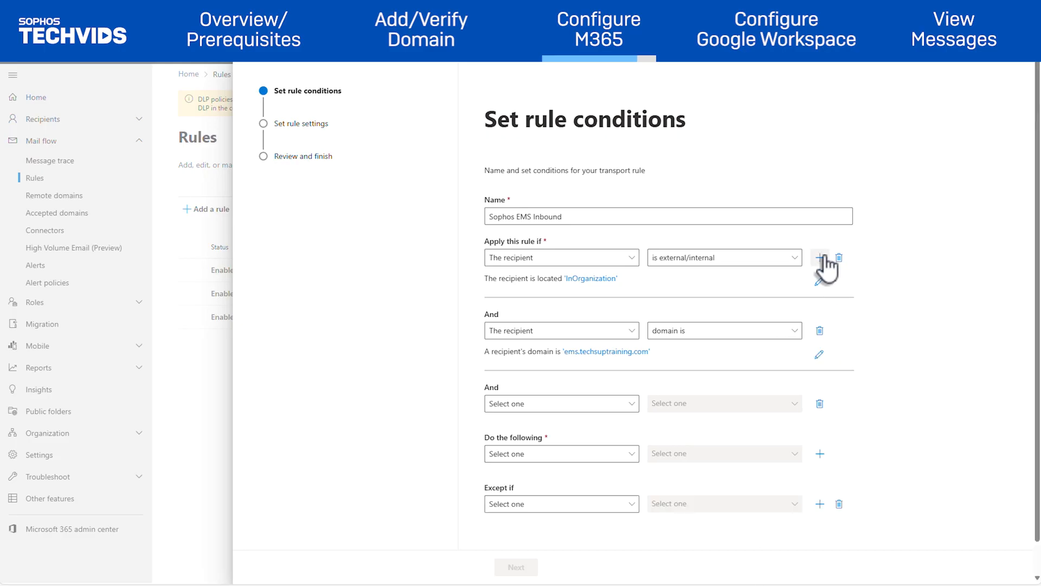
pyautogui.click(556, 402)
pyautogui.click(530, 228)
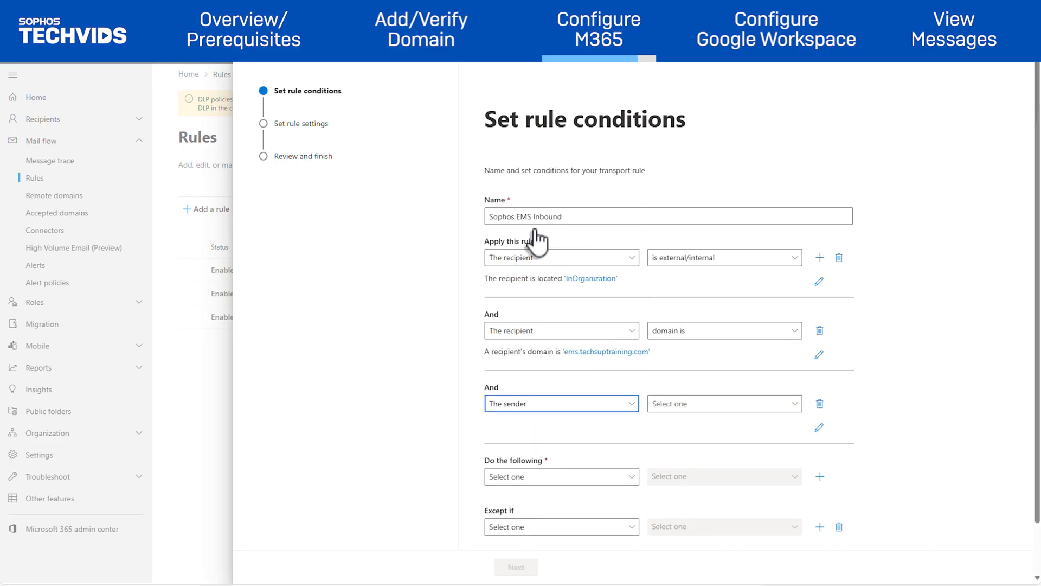
pyautogui.click(742, 404)
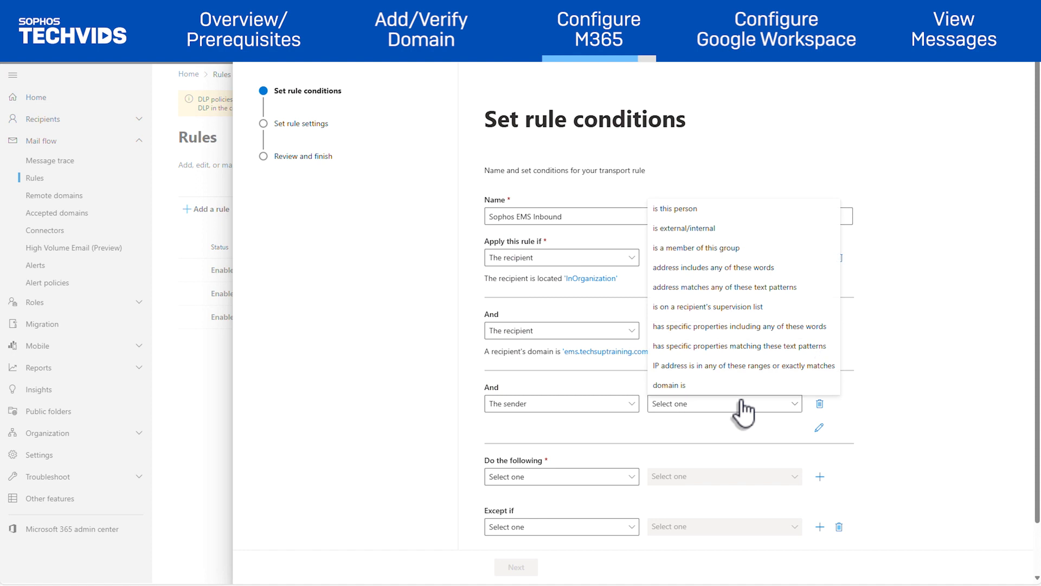
pyautogui.click(720, 368)
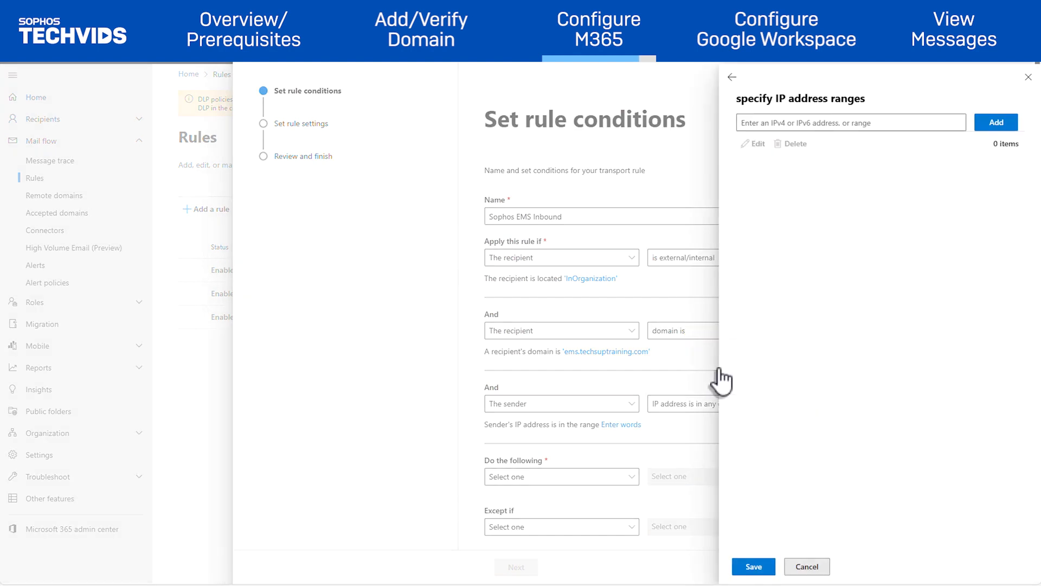
pyautogui.click(788, 122)
pyautogui.write('10.25.25.0/28')
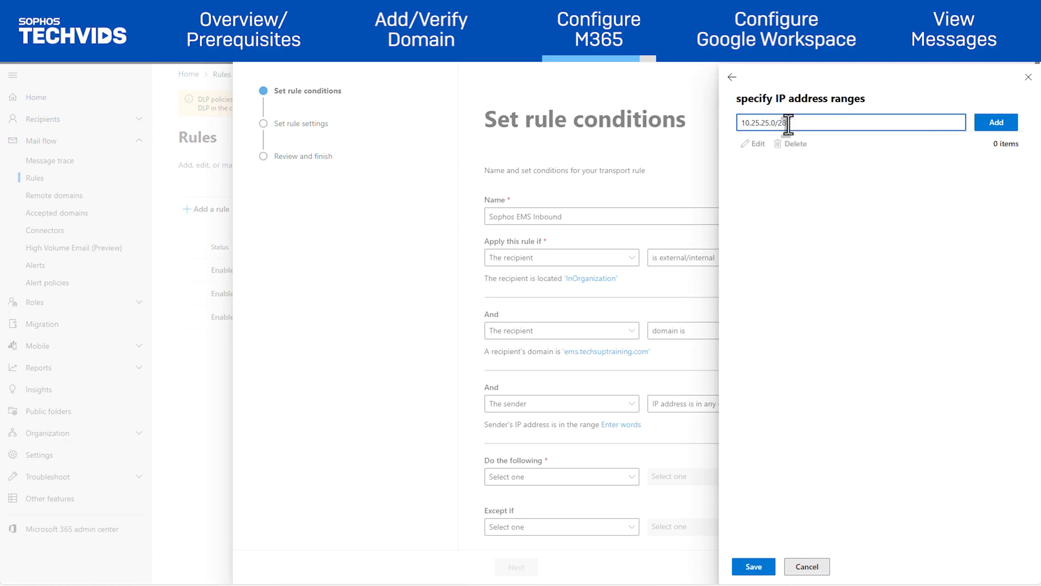
pyautogui.click(1002, 122)
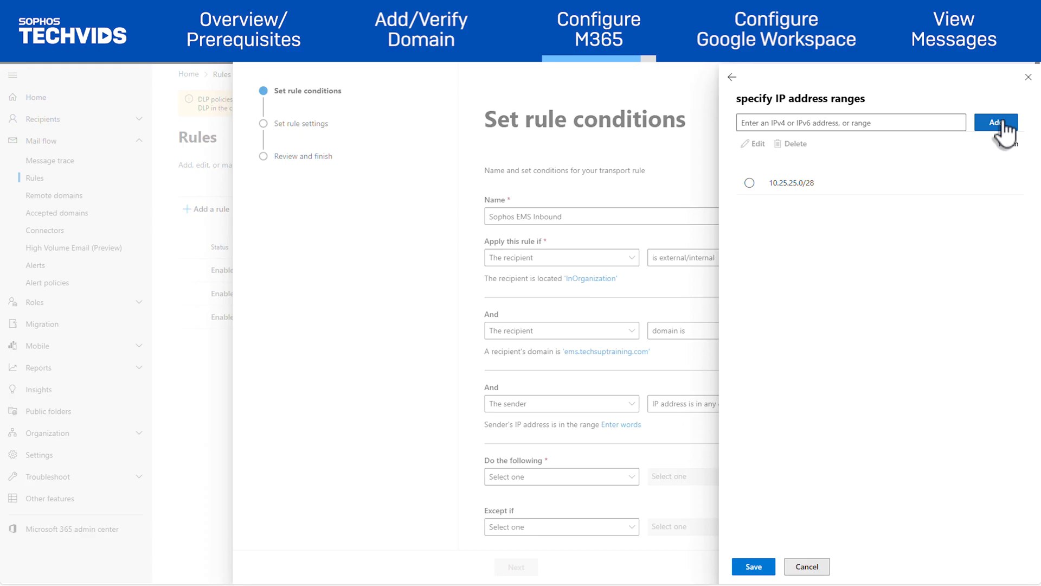
pyautogui.click(766, 567)
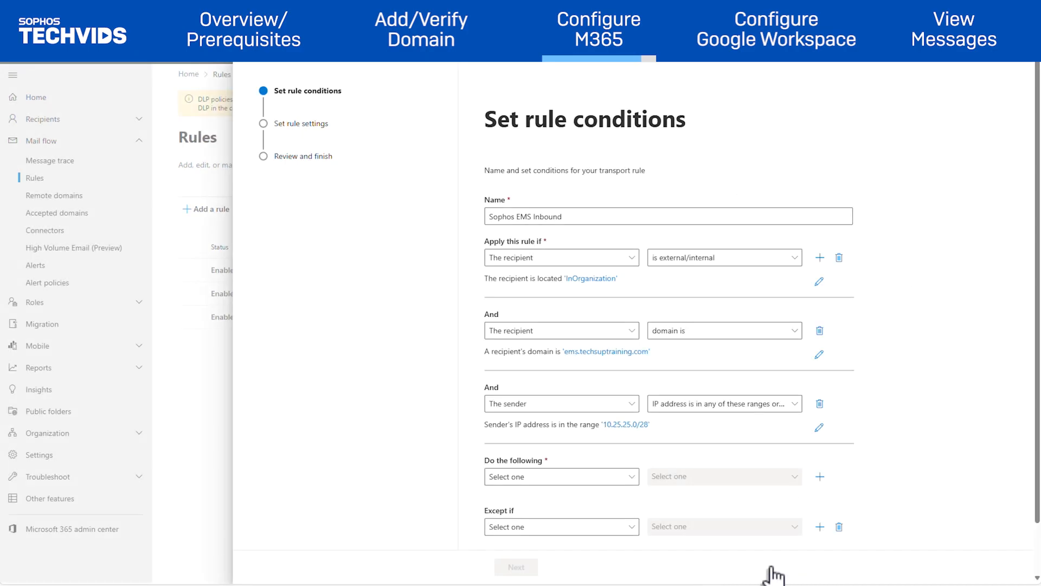
pyautogui.scroll(-1, 773, 550)
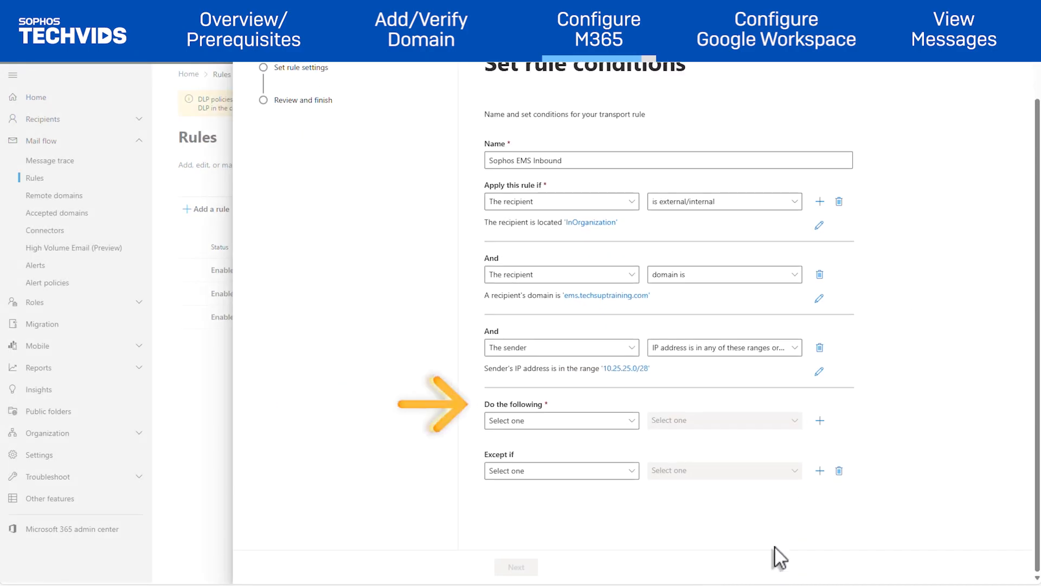
# Add an action setting header X-SOPHOS-EMS-SCAN to the pasted Sophos value.
pyautogui.click(629, 425)
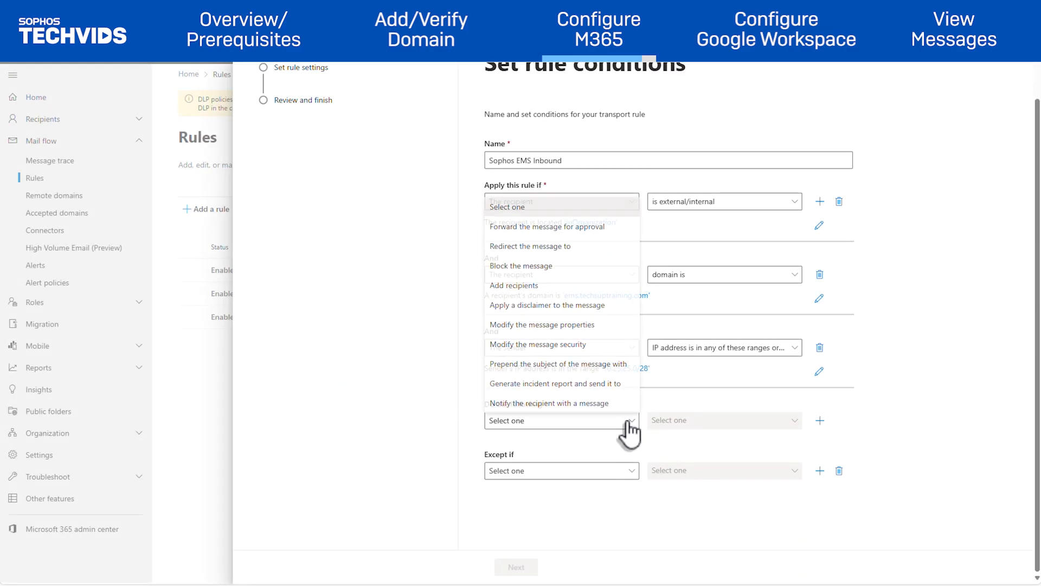
pyautogui.click(572, 326)
pyautogui.scroll(-1, 575, 385)
pyautogui.click(657, 400)
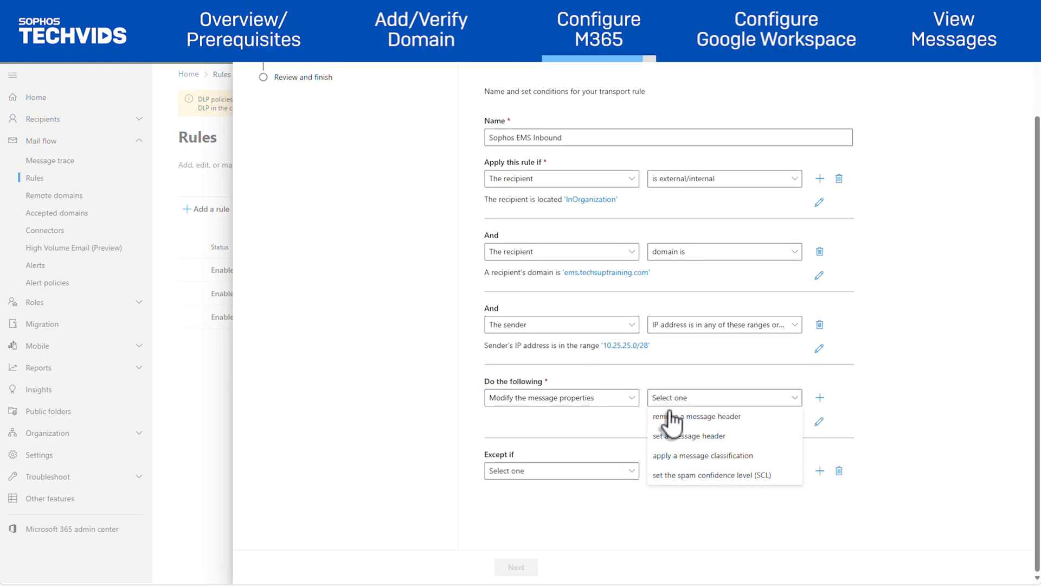
pyautogui.click(705, 435)
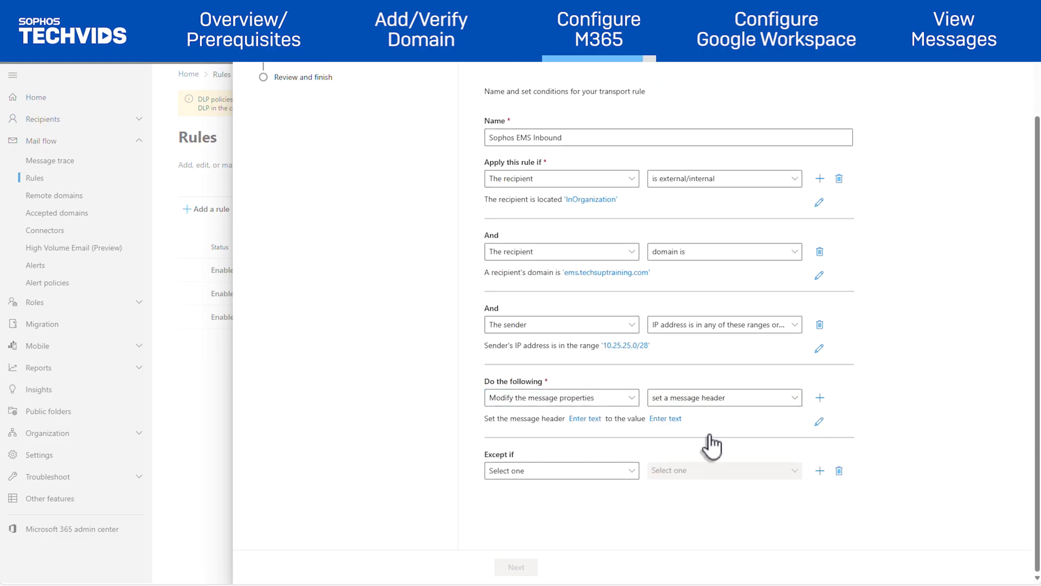
pyautogui.click(585, 418)
pyautogui.click(831, 123)
pyautogui.write('X-SOPHOS-EMS-SCAN')
pyautogui.click(755, 566)
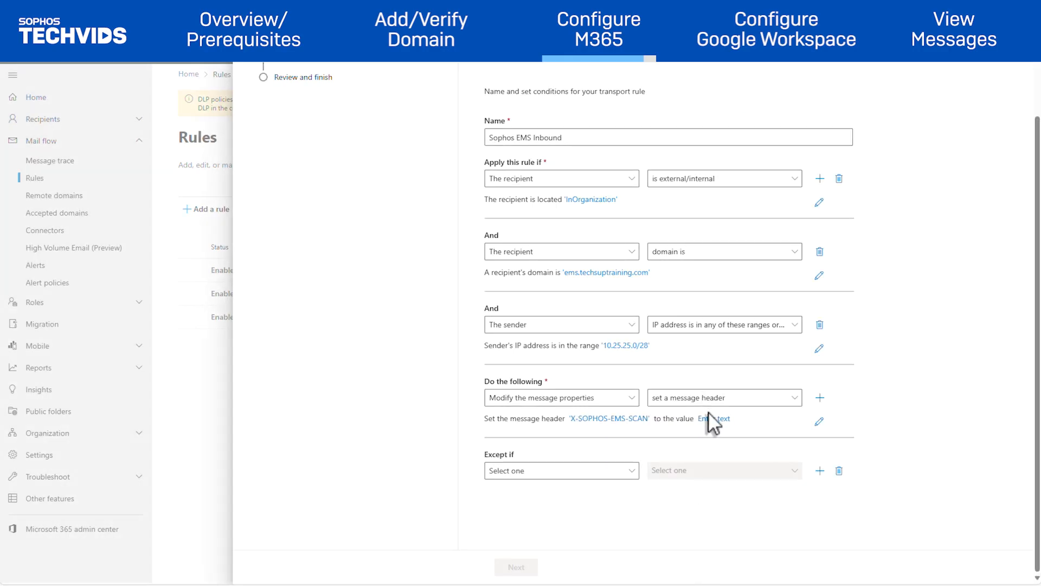
pyautogui.click(709, 419)
pyautogui.click(819, 123)
pyautogui.click(747, 566)
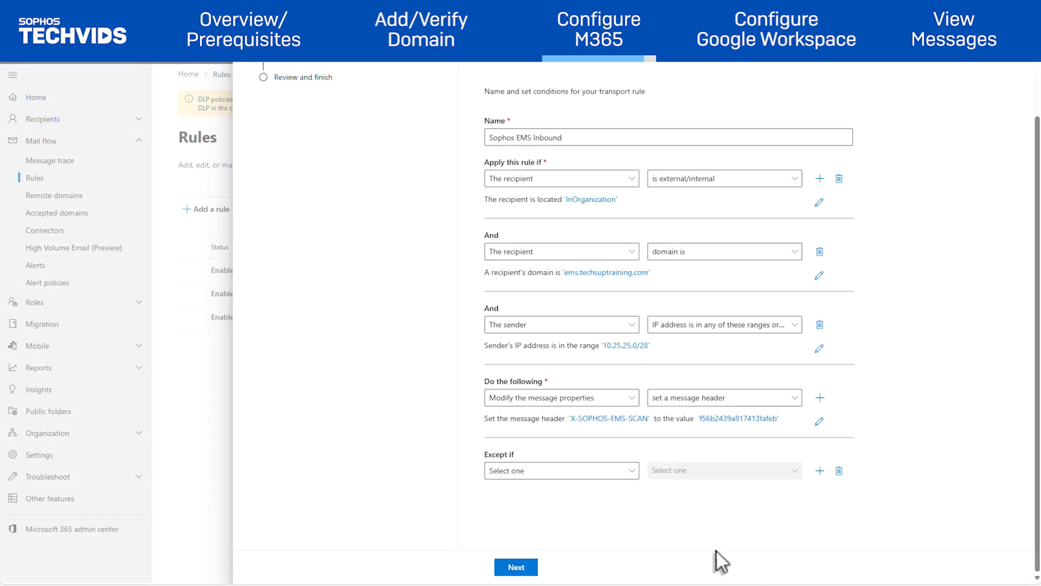
# Match the sender address in the Header and finish creating the rule.
pyautogui.click(517, 567)
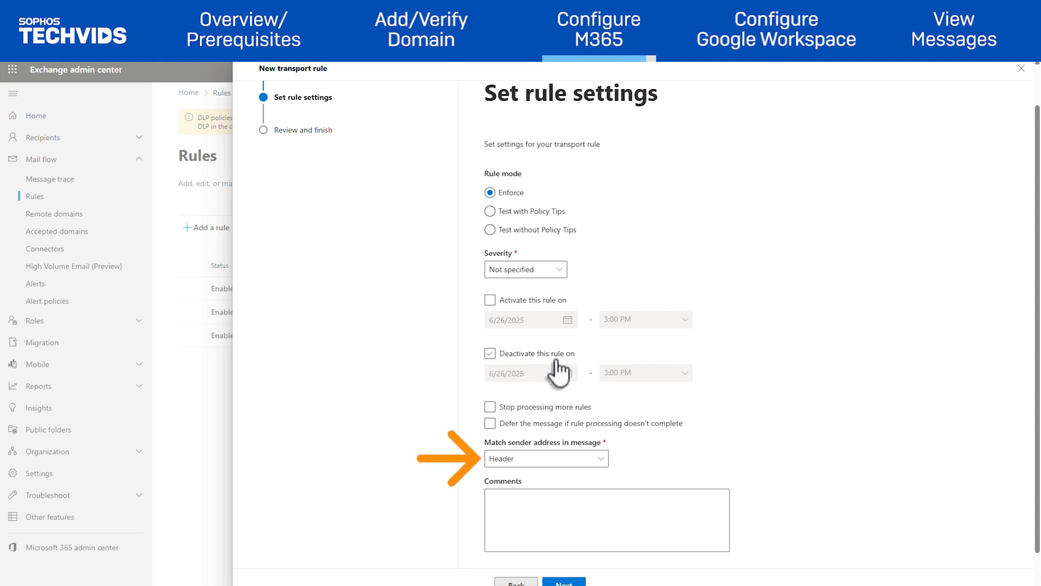
pyautogui.click(580, 462)
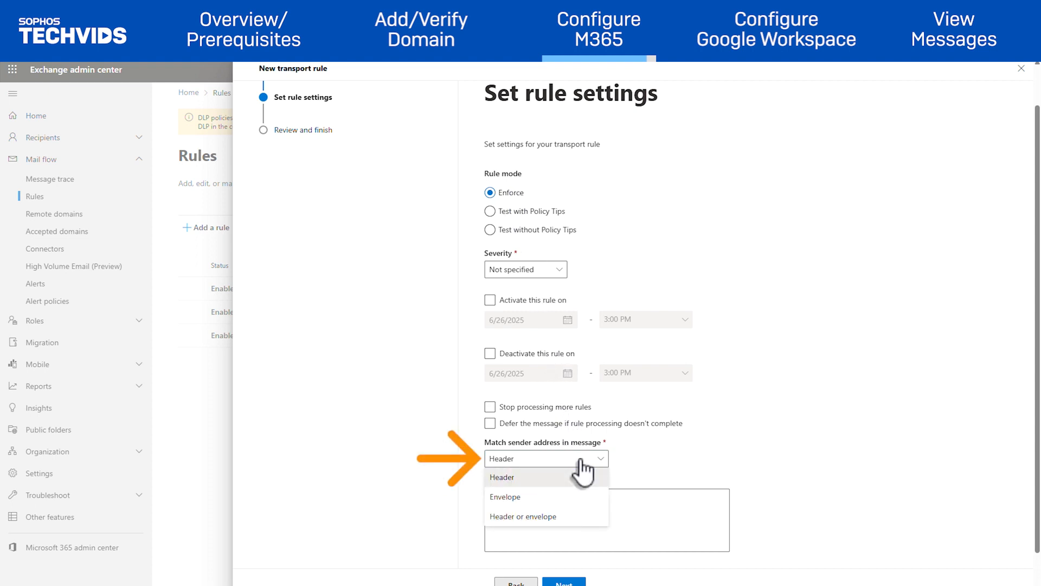
pyautogui.click(580, 477)
pyautogui.scroll(-2, 580, 489)
pyautogui.click(577, 569)
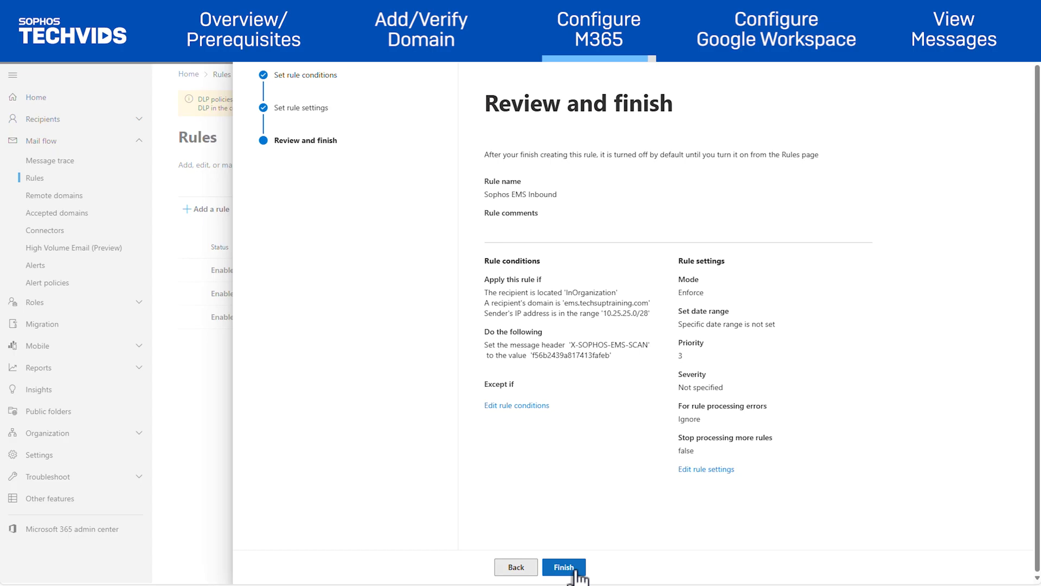
pyautogui.click(576, 571)
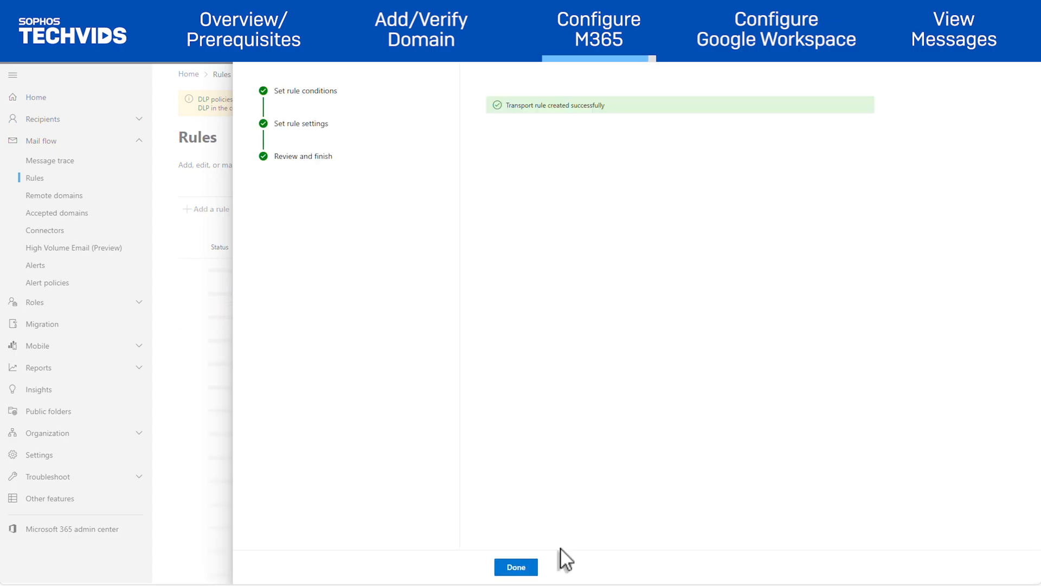
pyautogui.click(515, 567)
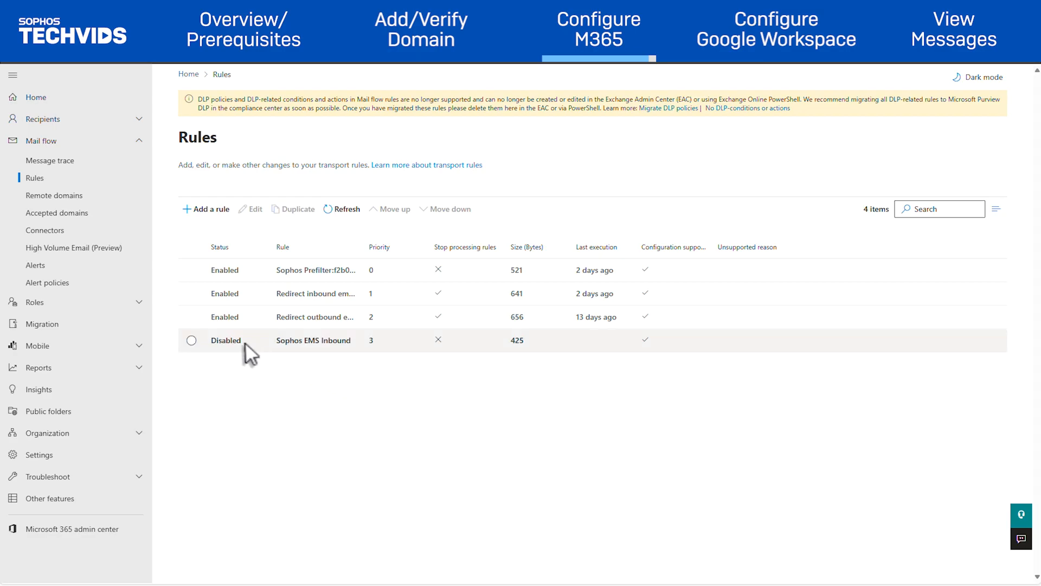
# Turn on the Sophos EMS Inbound rule and change its priority from 3 to 0.
pyautogui.click(191, 341)
pyautogui.click(261, 339)
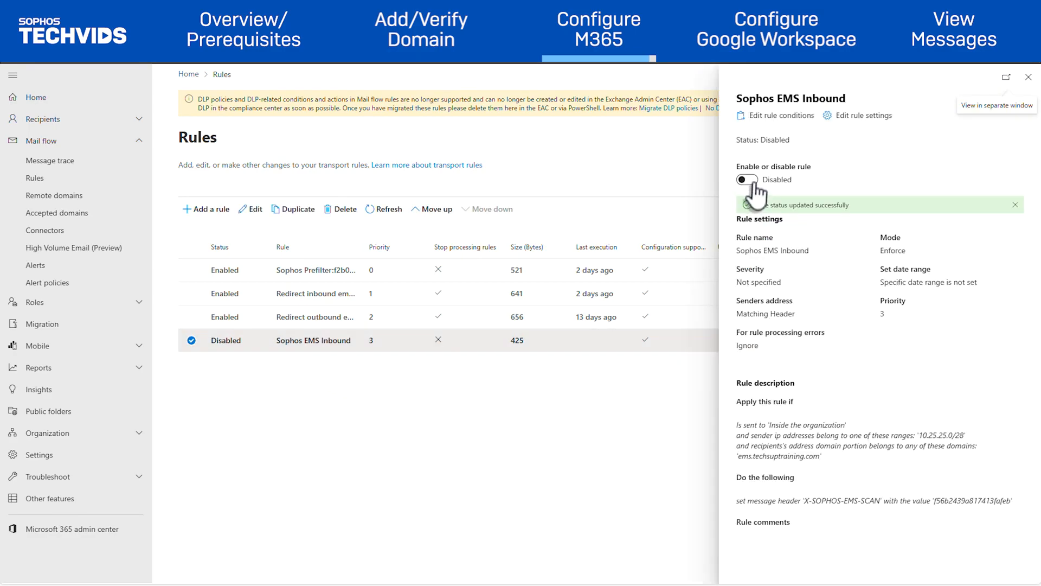
pyautogui.click(747, 179)
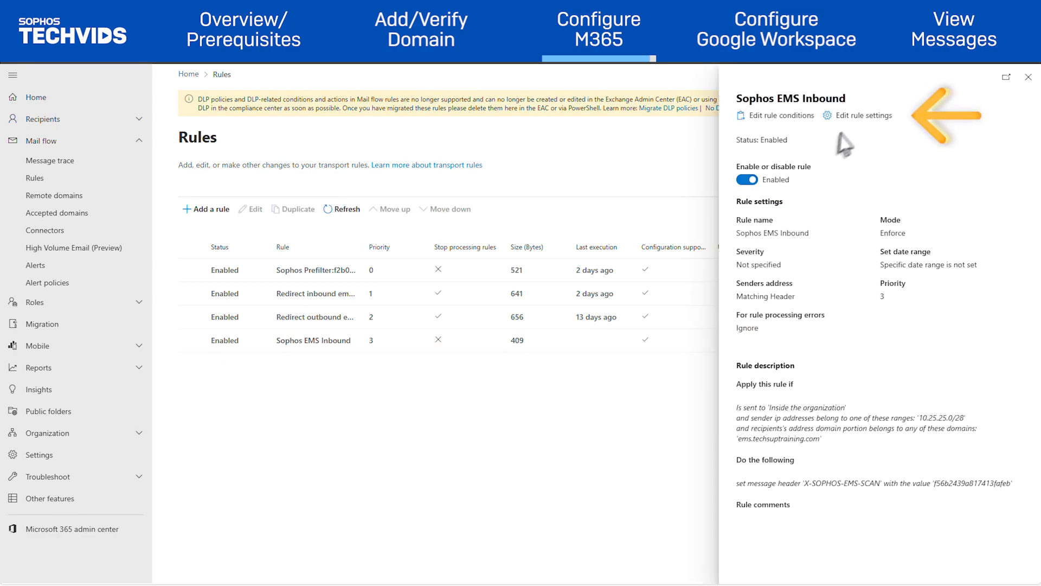
pyautogui.click(868, 117)
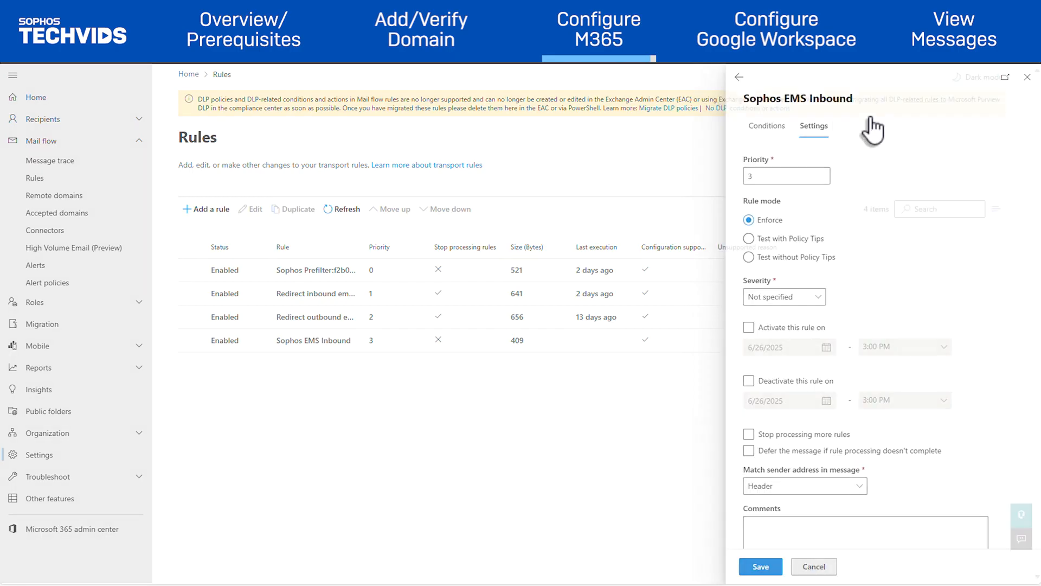
pyautogui.click(779, 176)
pyautogui.press('BackSpace')
pyautogui.write('0')
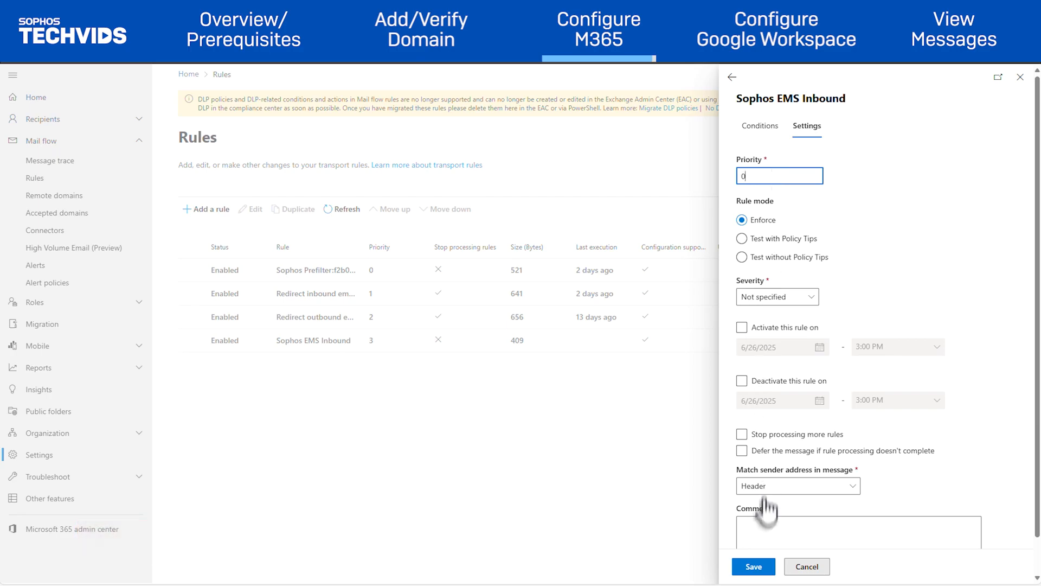
pyautogui.click(759, 568)
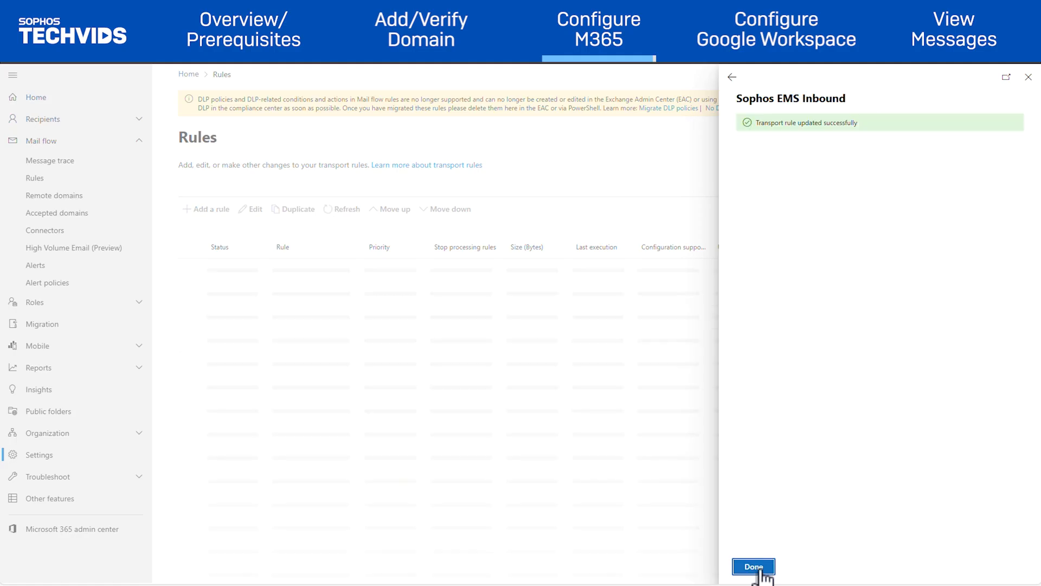
pyautogui.click(754, 567)
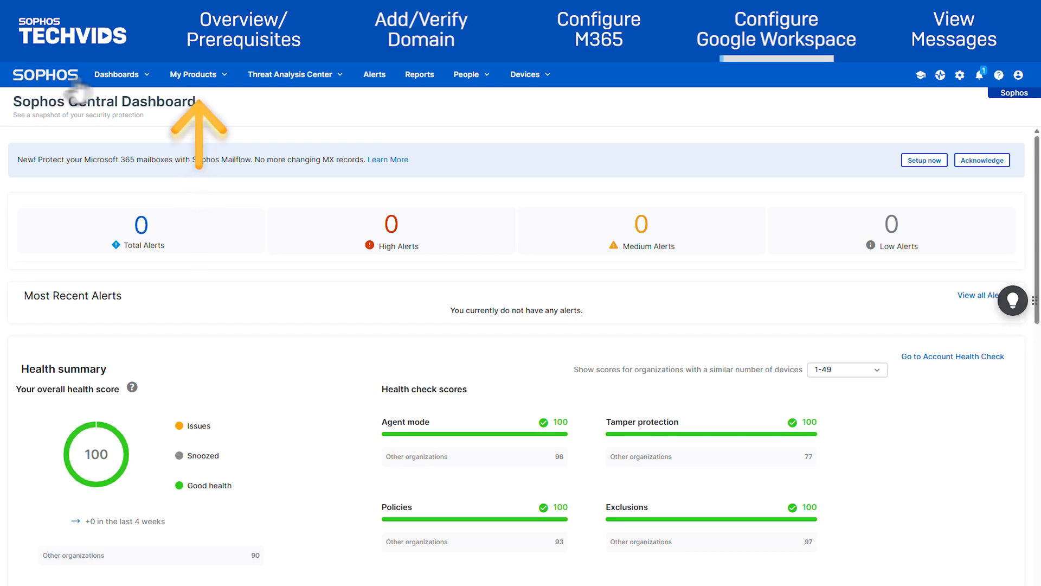
# Go to Email Protection settings > EMS Domain Settings / Status and open Configure External Dependencies.
pyautogui.click(206, 79)
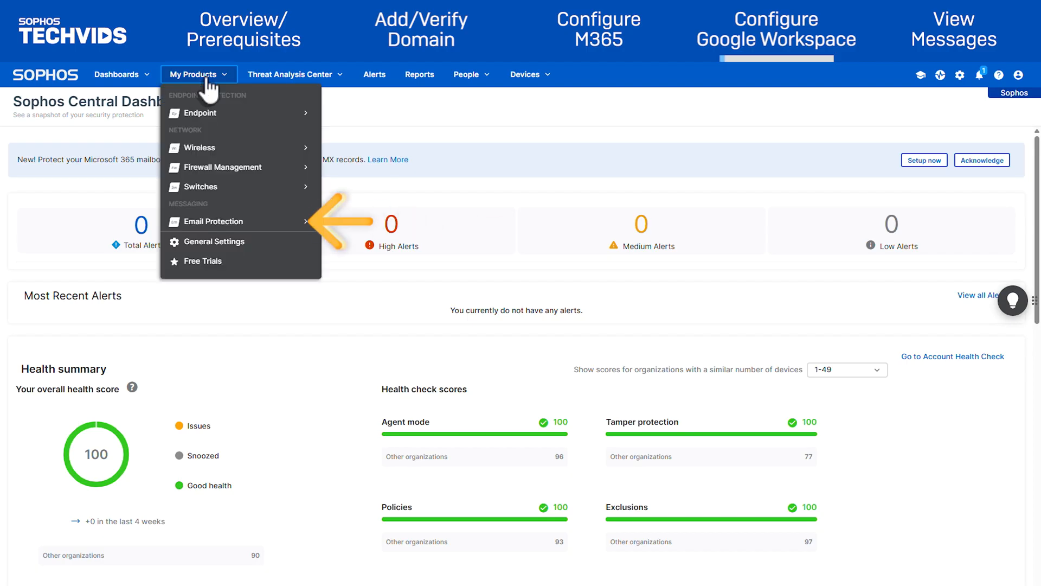
pyautogui.click(214, 221)
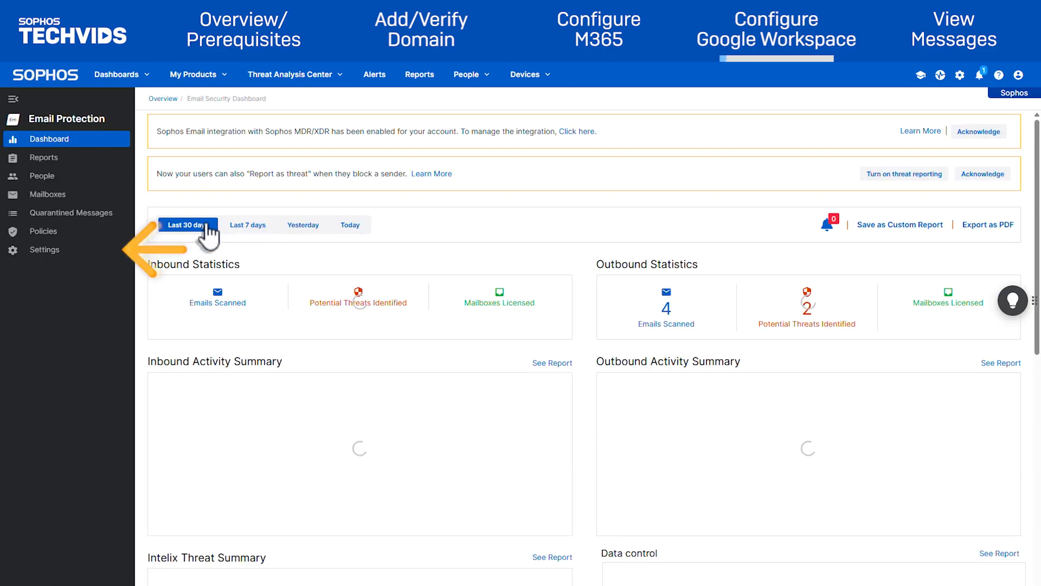
pyautogui.click(51, 255)
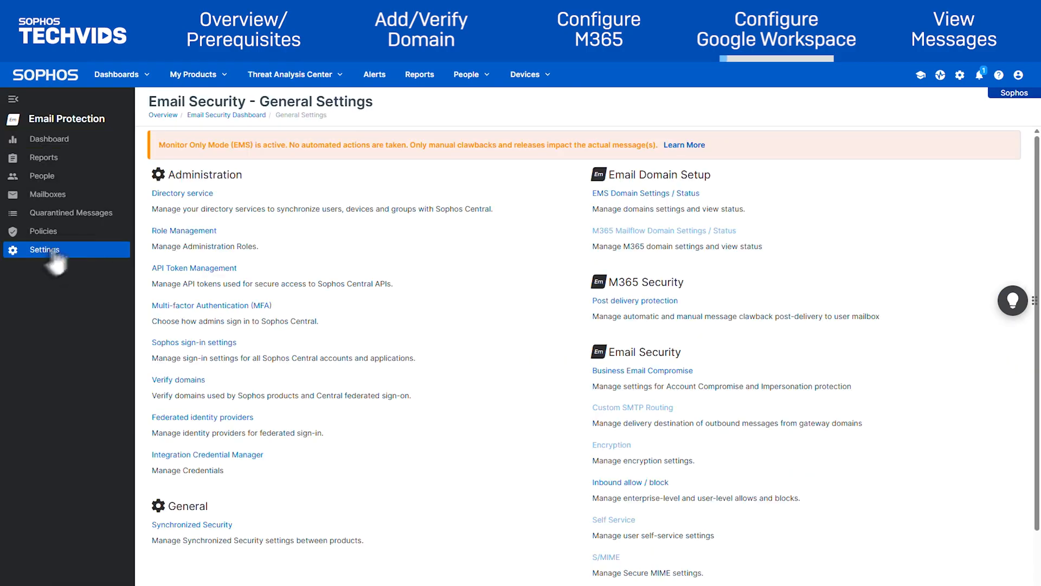
pyautogui.click(662, 194)
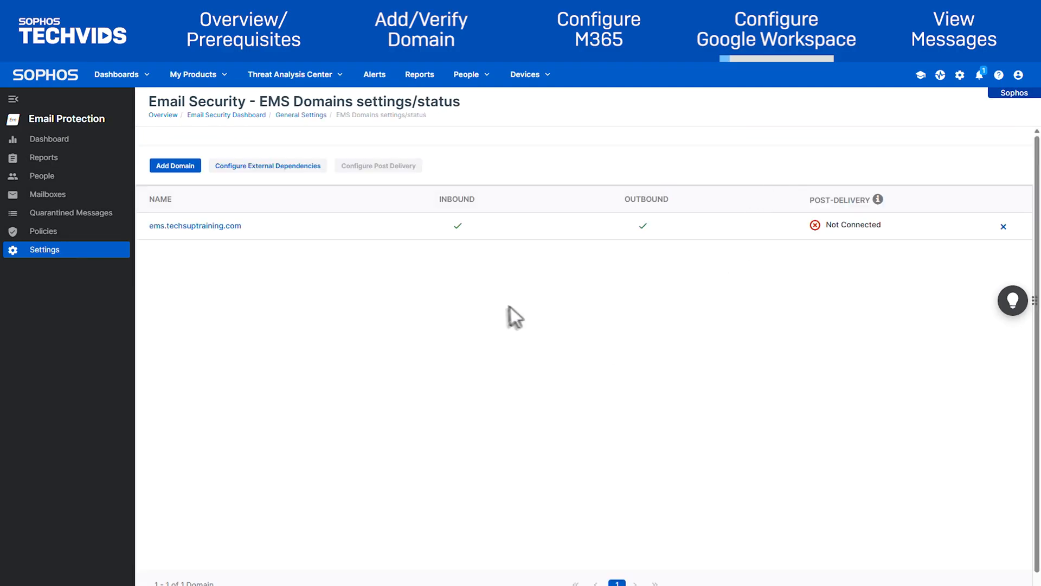
pyautogui.click(277, 168)
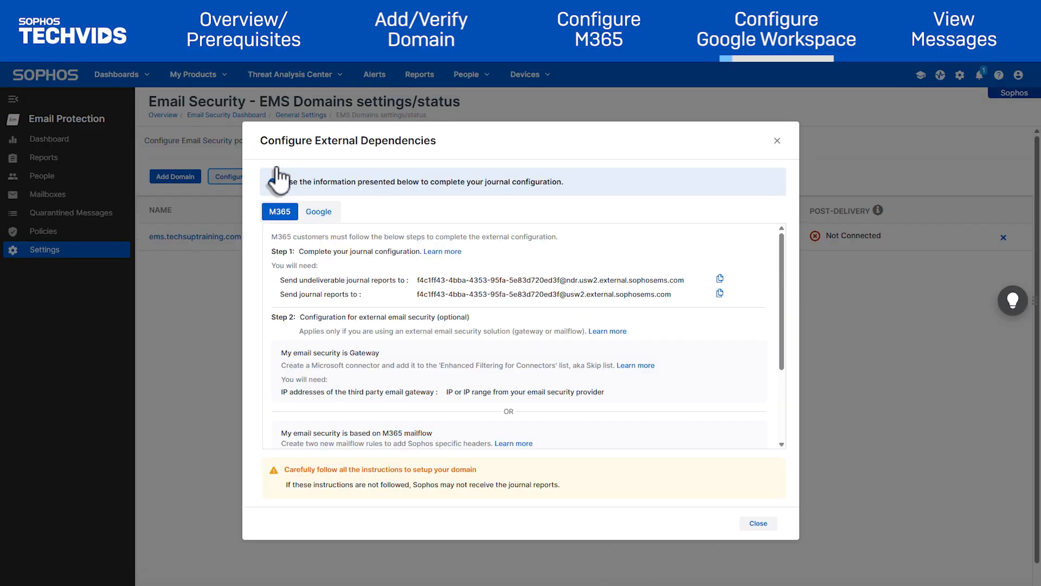
# Copy the Envelope recipient address shown on the Google tab.
pyautogui.click(317, 212)
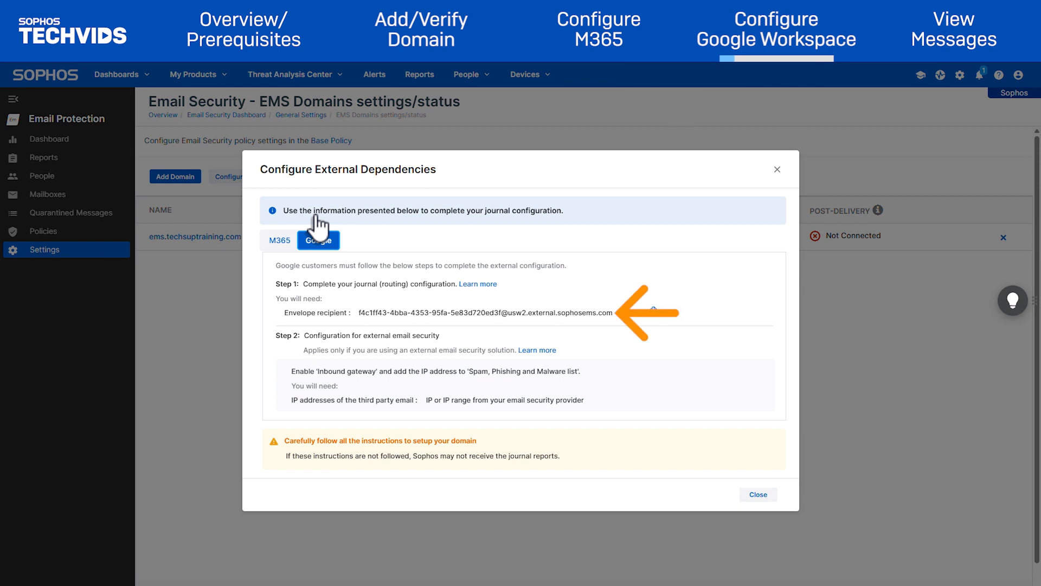
pyautogui.click(653, 312)
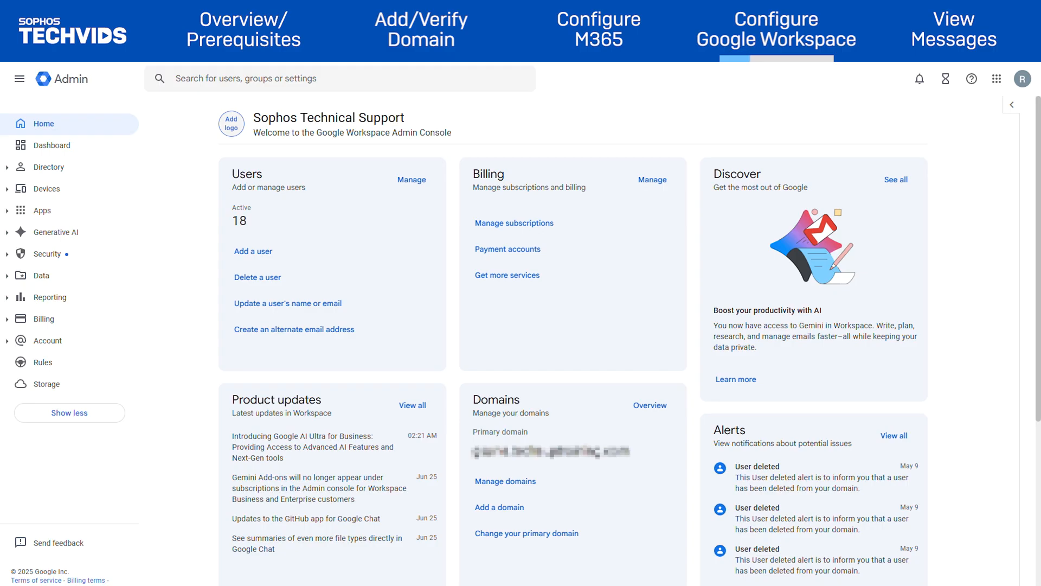
# Go to Gmail's Routing settings and begin adding another routing rule.
pyautogui.click(6, 215)
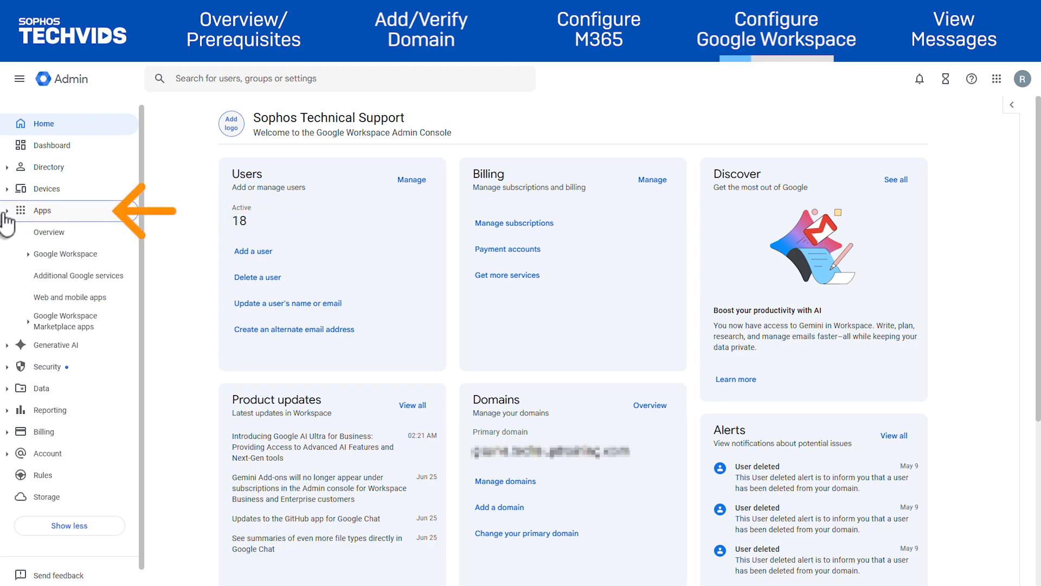
pyautogui.click(30, 255)
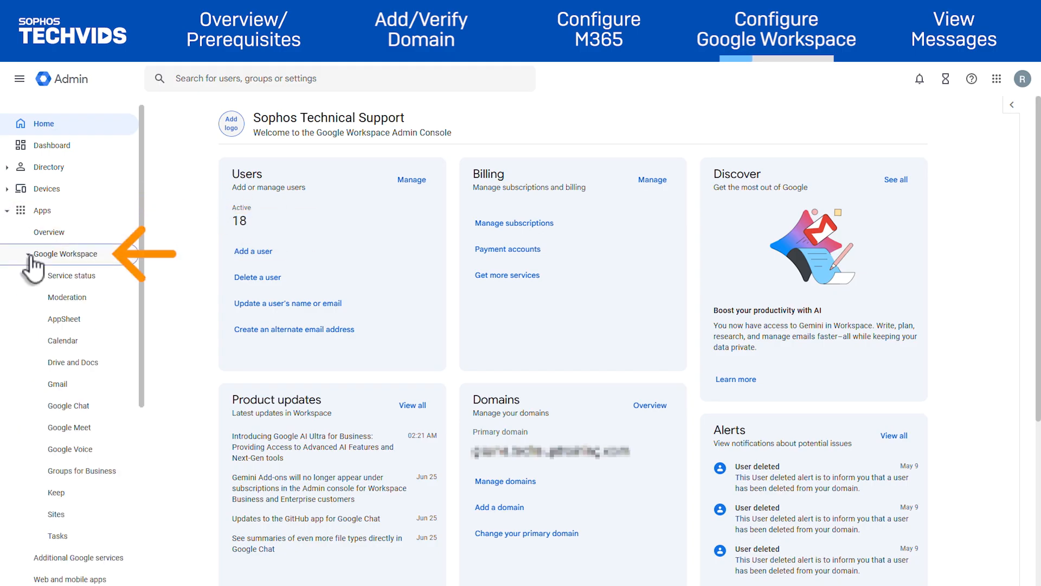
pyautogui.click(86, 386)
pyautogui.scroll(-8, 507, 414)
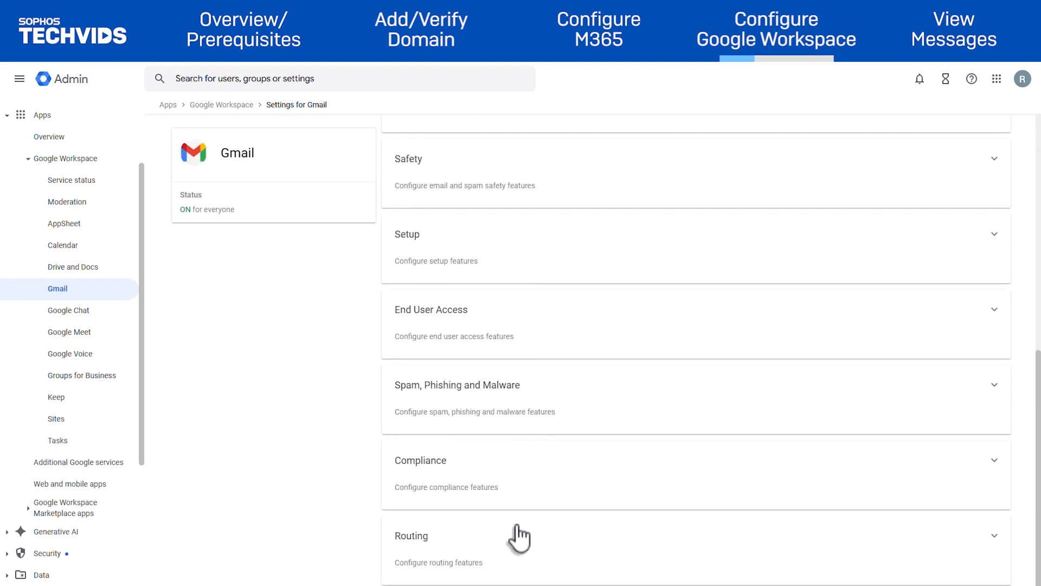
pyautogui.click(521, 544)
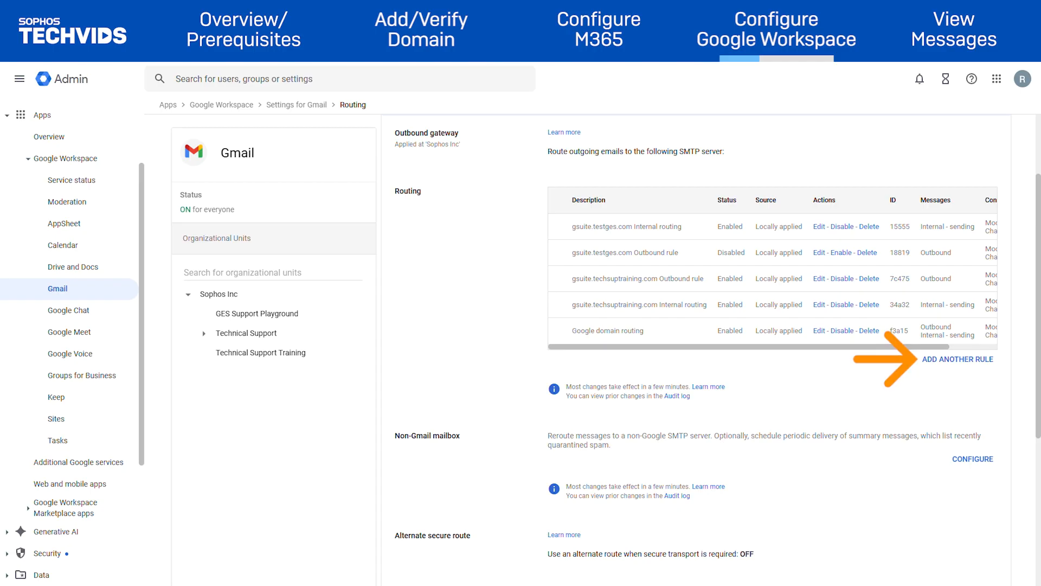
pyautogui.click(957, 365)
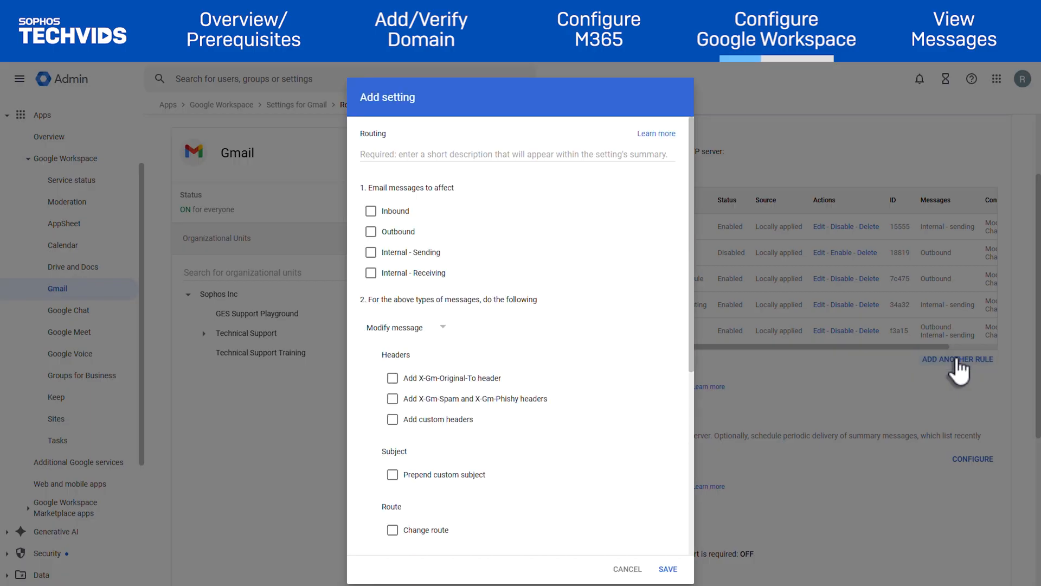
# Describe the rule 'Sophos EMS Inbound and Outbound' for inbound/outbound mail, adding X-Gm-Original-To and more recipients.
pyautogui.click(458, 157)
pyautogui.write('Sophos EMS Inbound and Outbound')
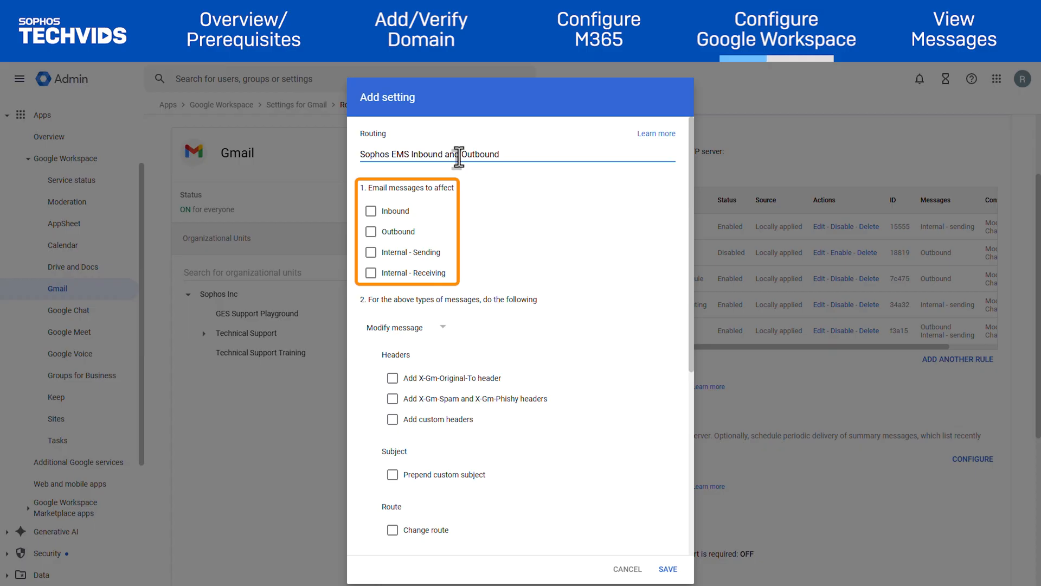
pyautogui.click(370, 212)
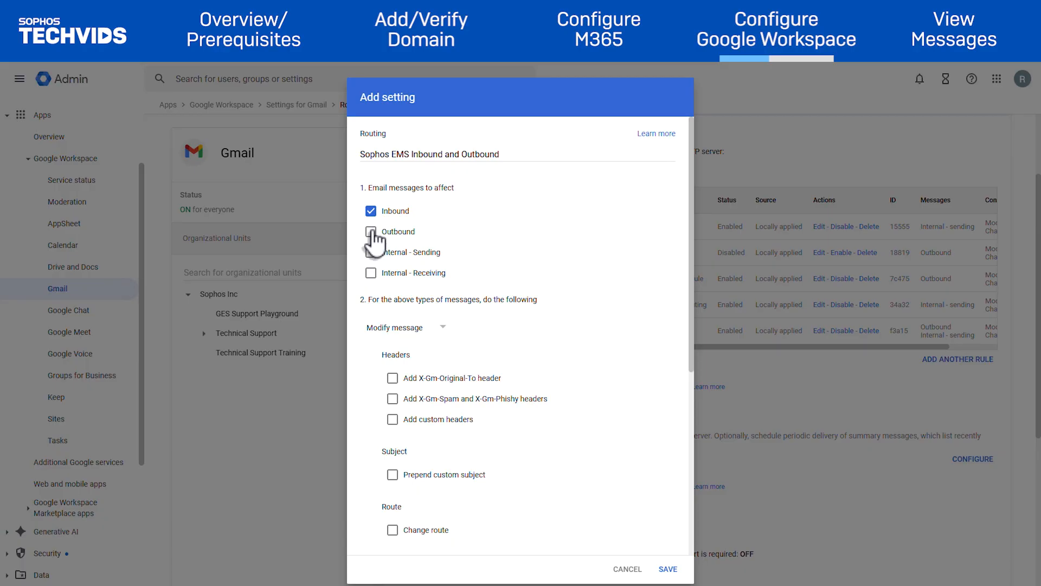
pyautogui.click(371, 232)
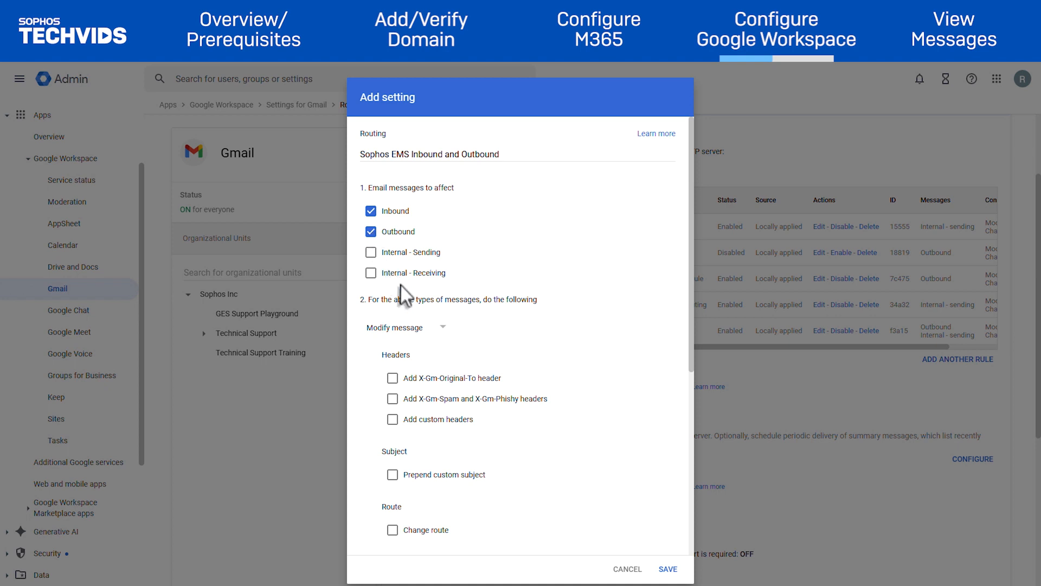
pyautogui.click(416, 329)
pyautogui.click(417, 332)
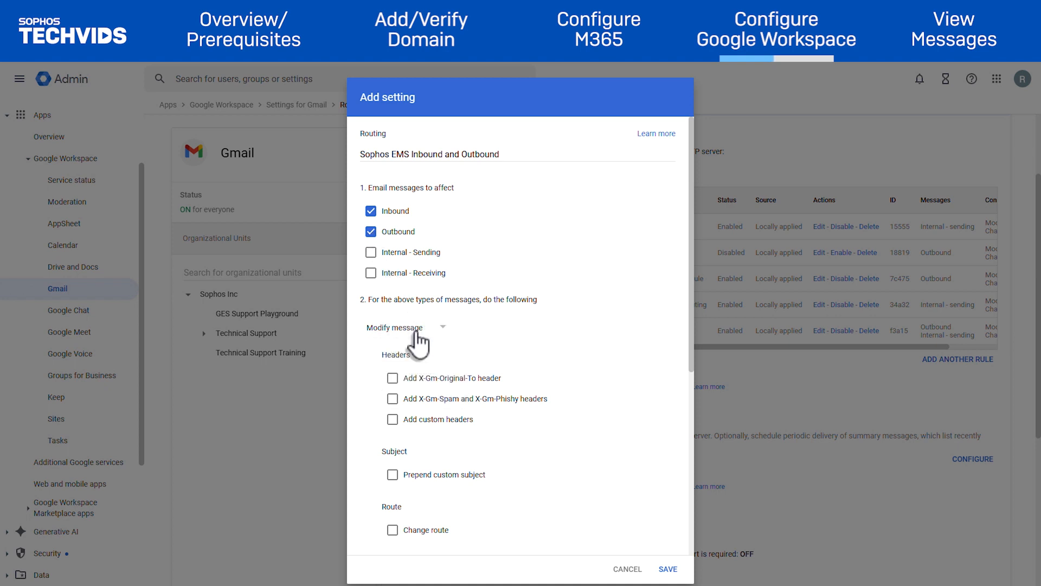
pyautogui.click(393, 379)
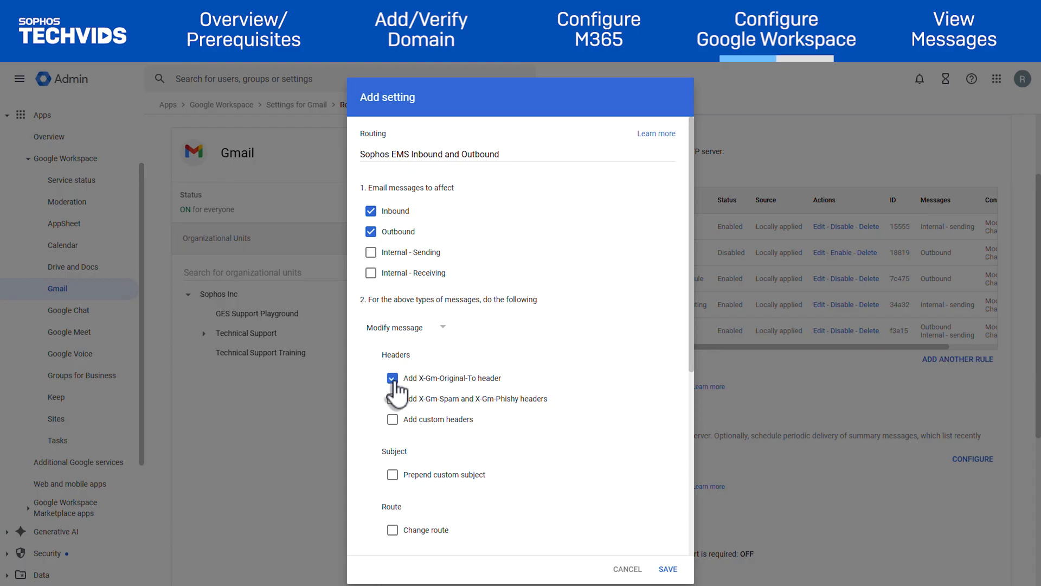
pyautogui.scroll(-5, 396, 412)
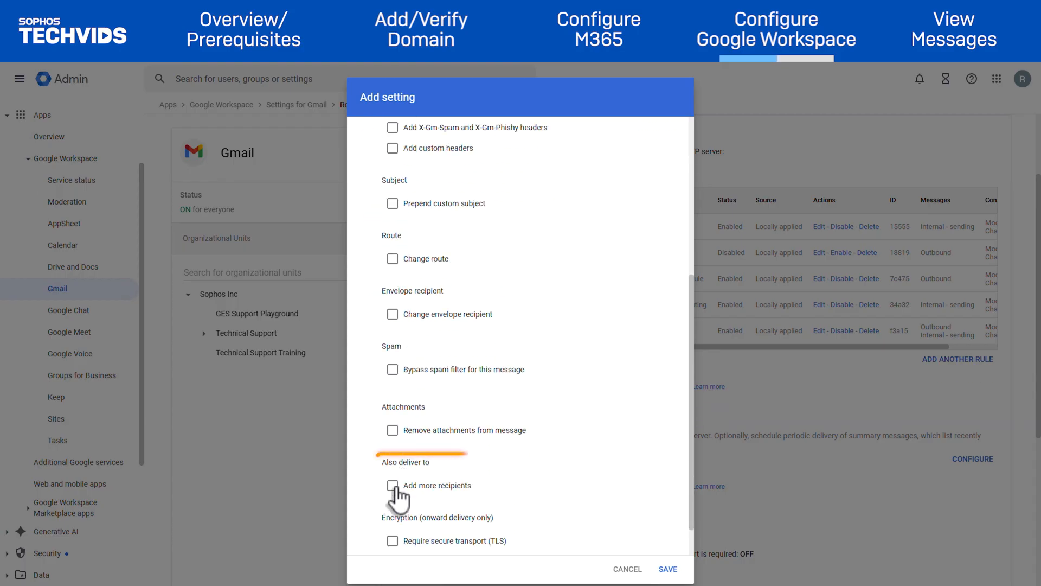
pyautogui.click(394, 486)
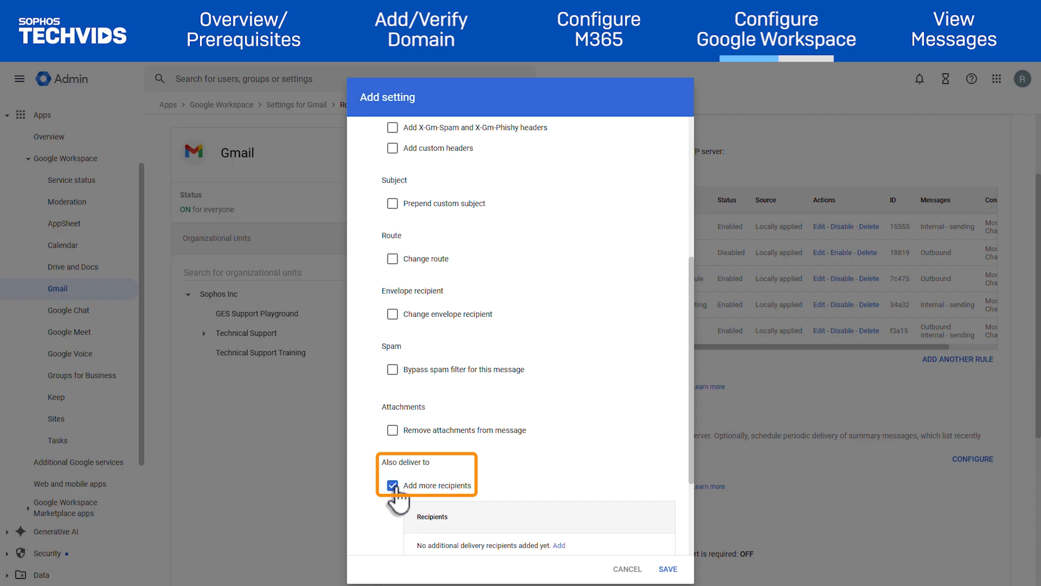
pyautogui.scroll(-3, 511, 409)
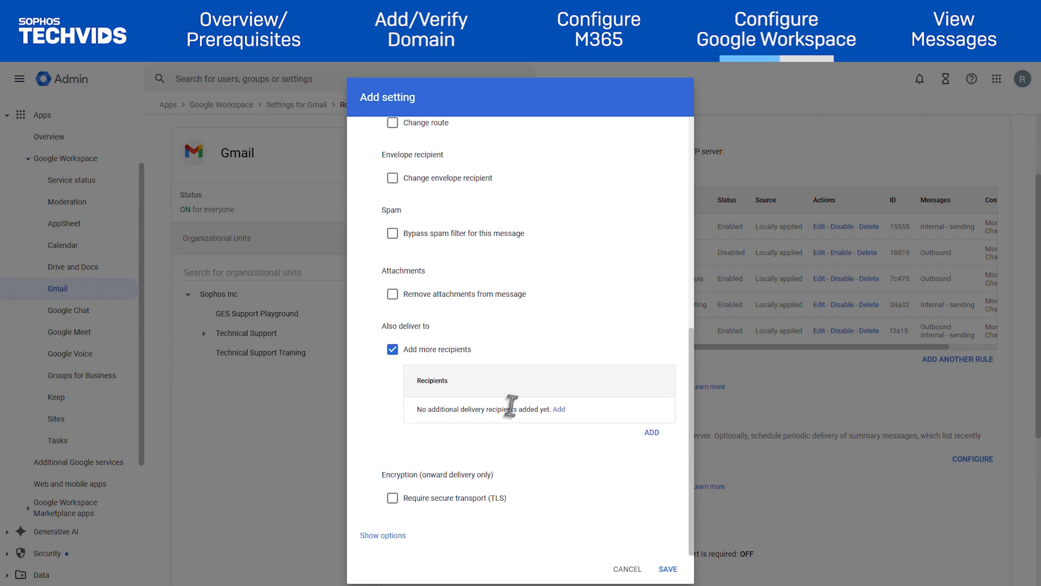
# Add an advanced recipient whose envelope recipient is changed to the pasted Sophos address.
pyautogui.click(562, 411)
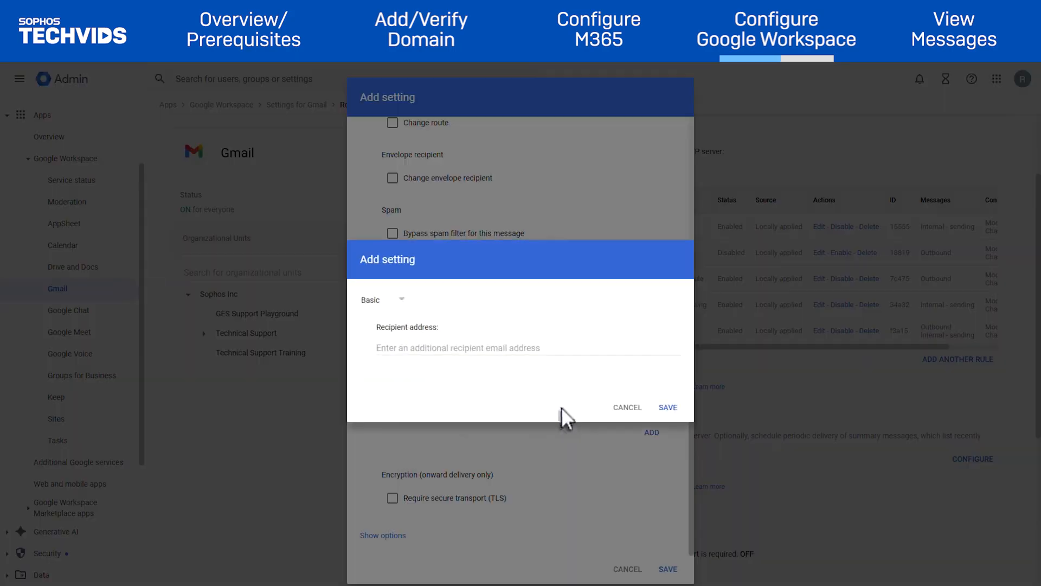
pyautogui.click(400, 310)
pyautogui.click(398, 346)
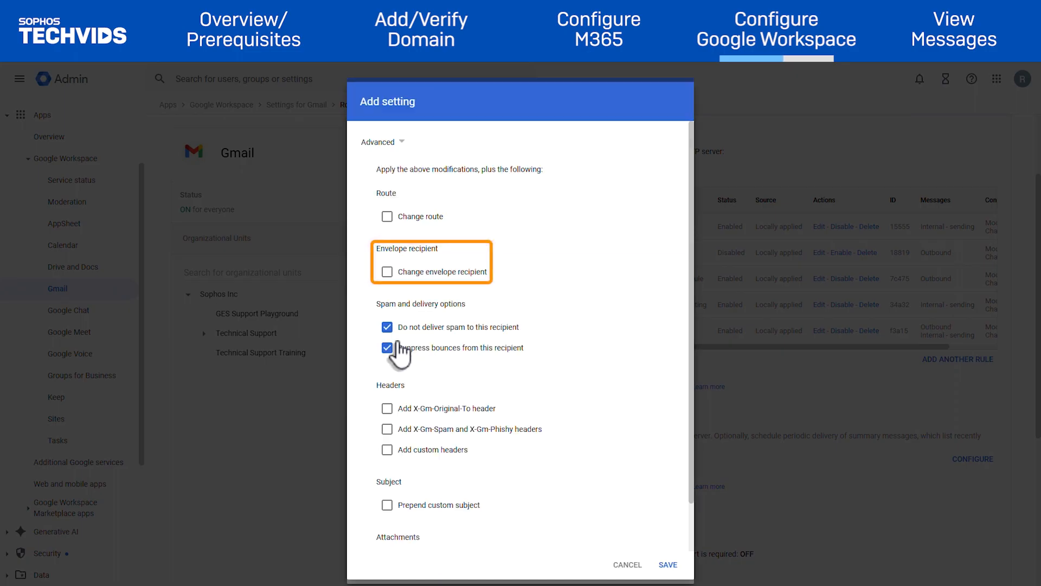
pyautogui.click(387, 272)
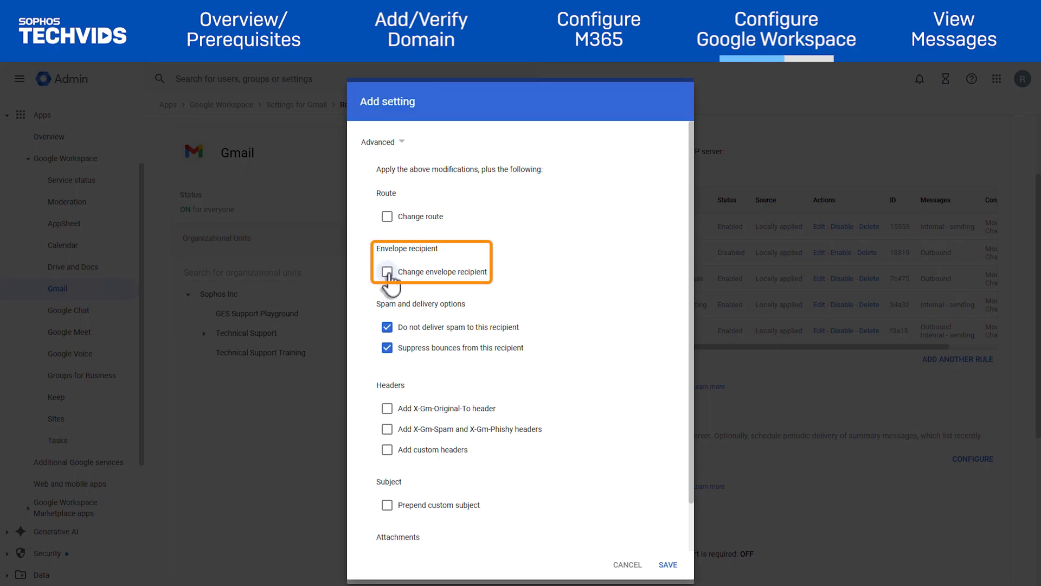
pyautogui.click(507, 312)
pyautogui.hotkey('ctrl', 'v')
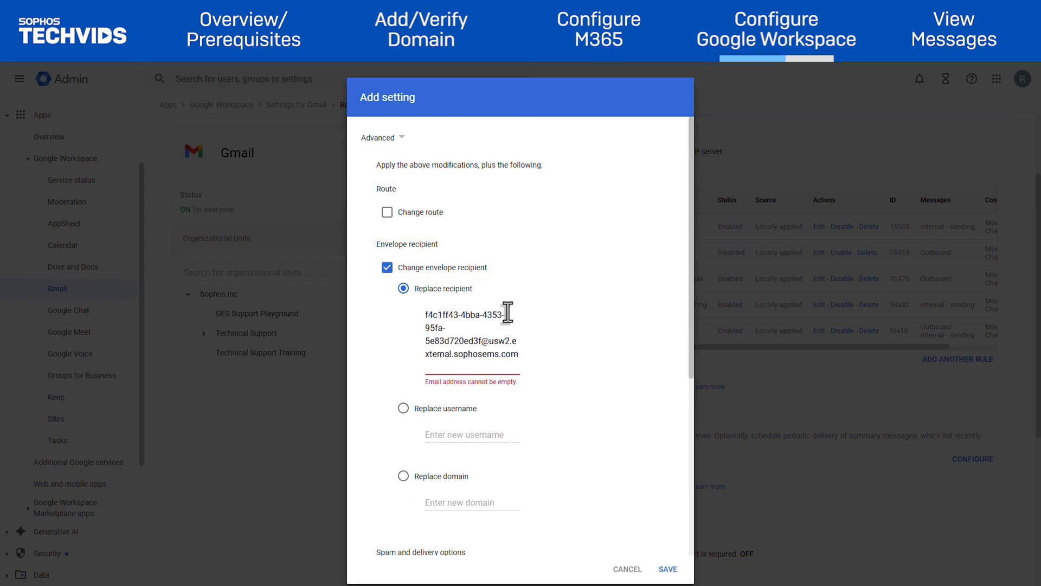
pyautogui.click(617, 368)
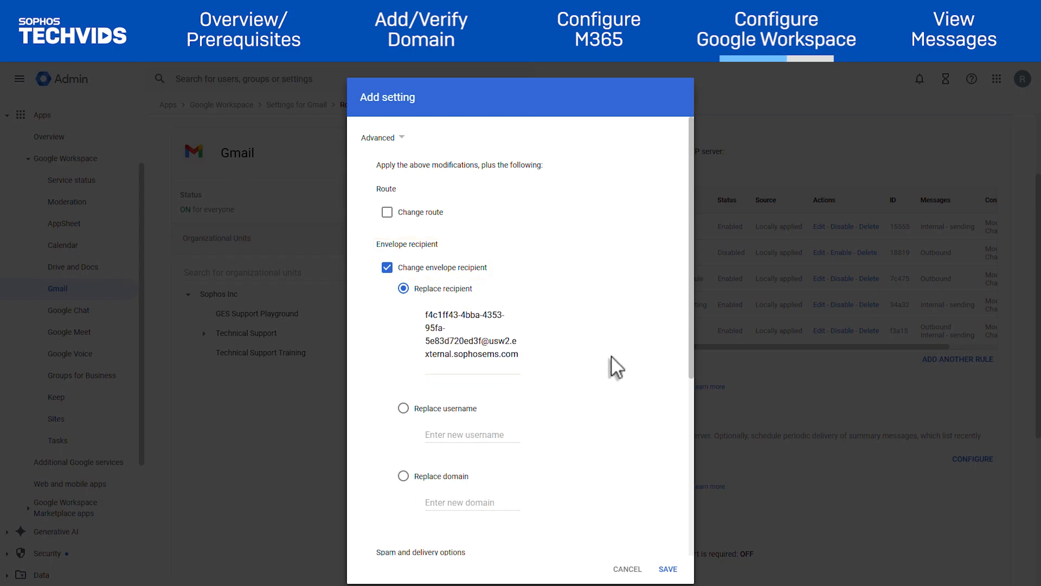
pyautogui.scroll(-4, 611, 356)
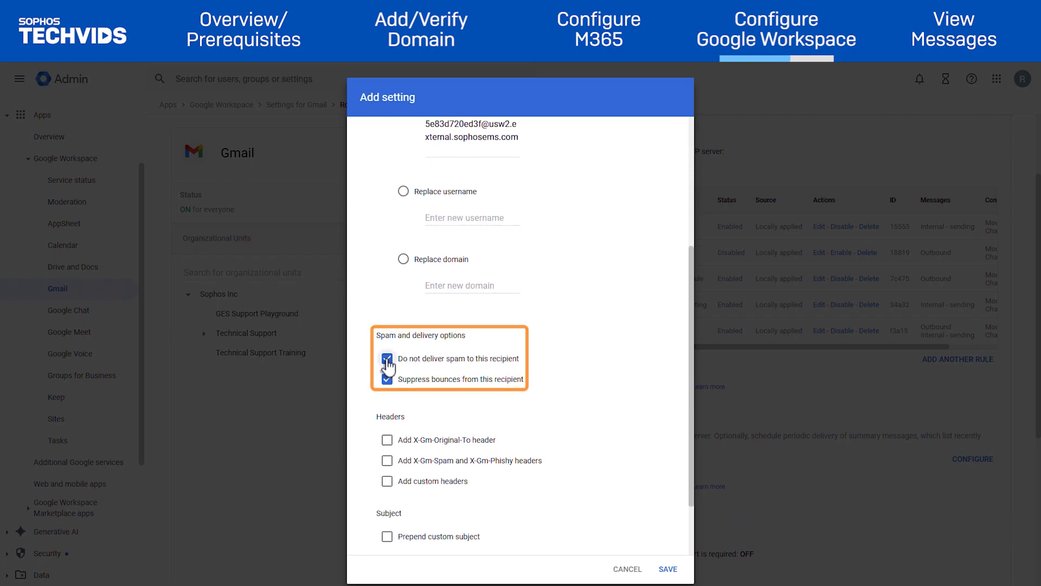
# Let spam reach this recipient, add X-Gm-Original-To and X-Gm-Spam/Phishy headers, and save.
pyautogui.click(387, 359)
pyautogui.scroll(-1, 387, 368)
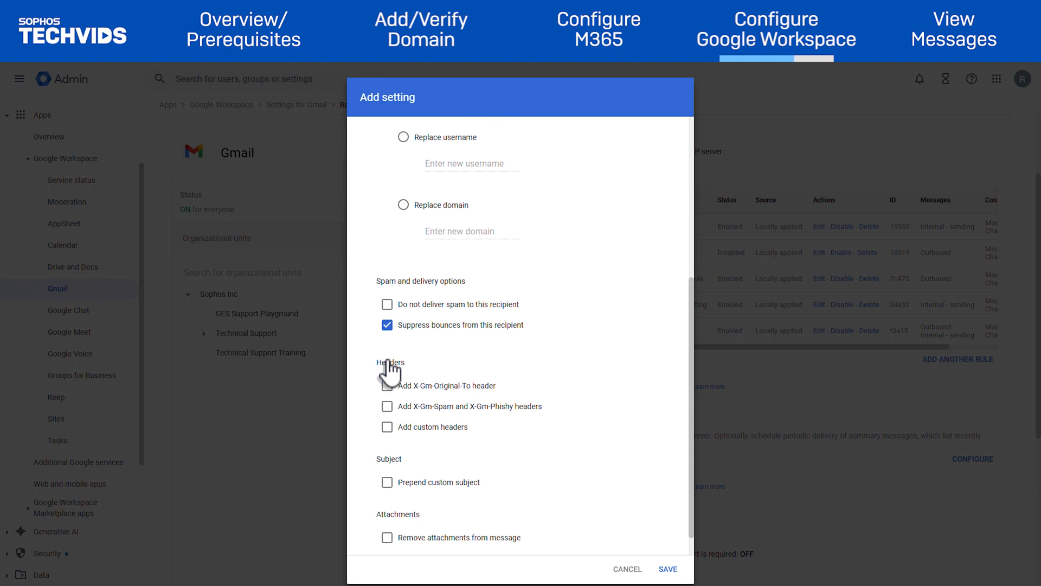
pyautogui.scroll(-1, 389, 372)
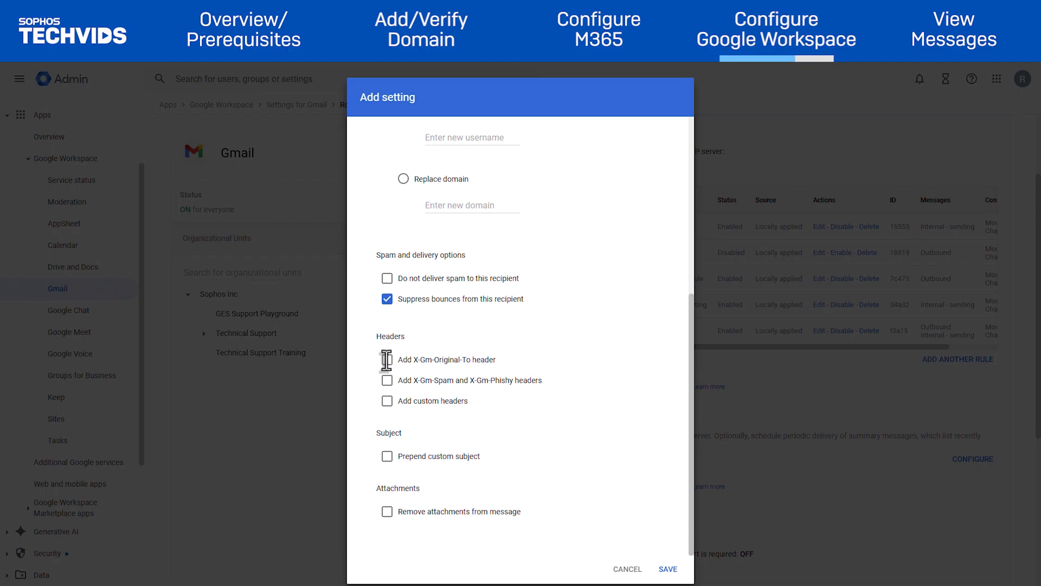
pyautogui.click(388, 360)
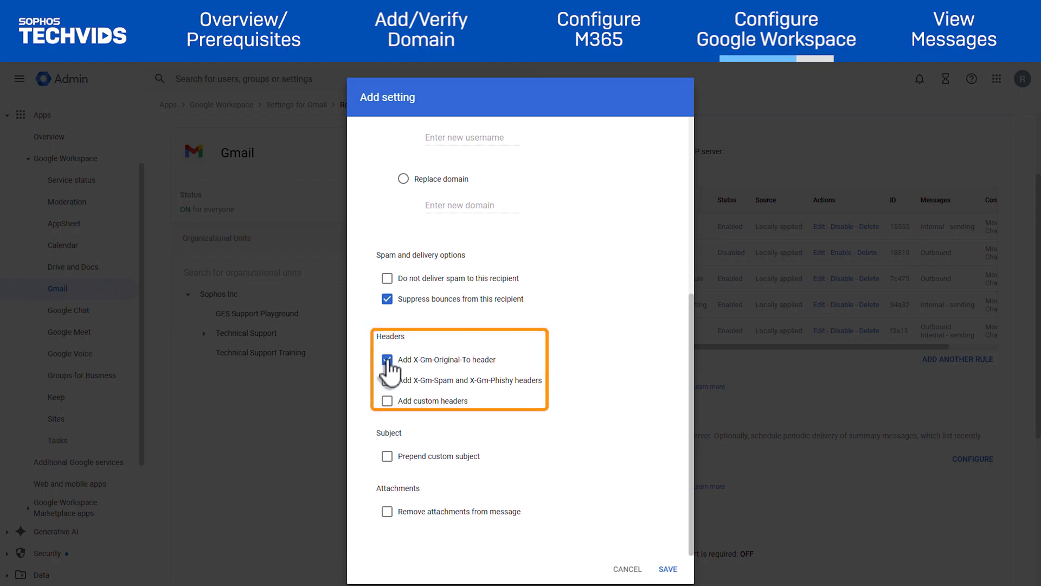
pyautogui.click(389, 380)
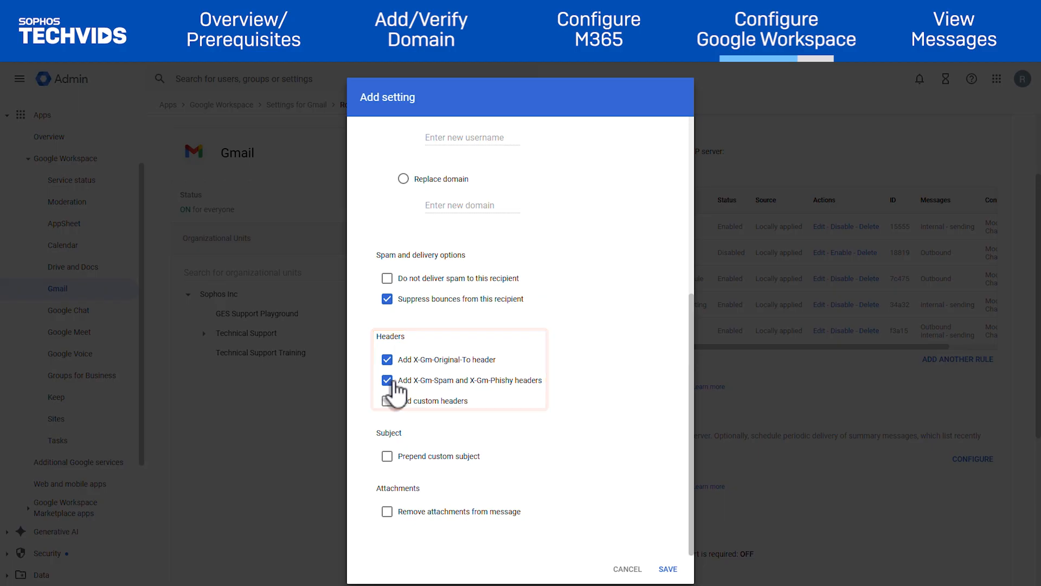
pyautogui.click(668, 569)
# Require TLS, extend the rule to Groups, and save the routing rule.
pyautogui.scroll(-1, 471, 518)
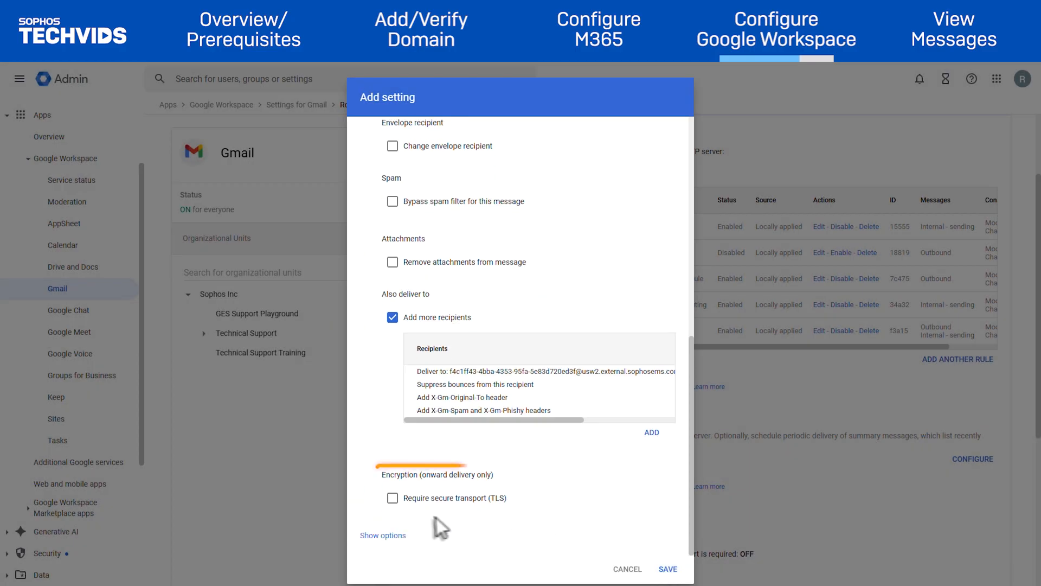
pyautogui.click(394, 502)
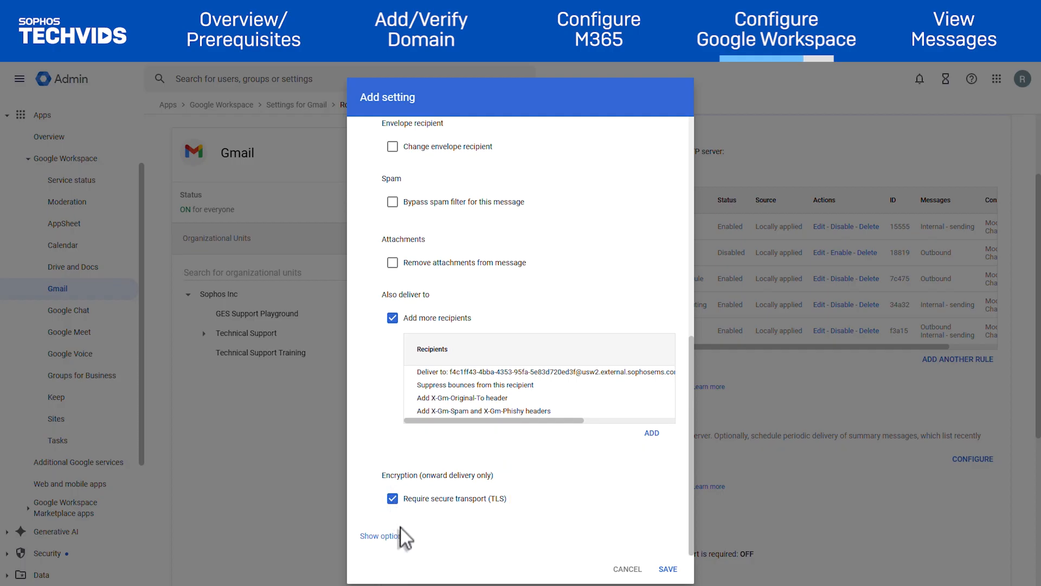
pyautogui.click(398, 538)
pyautogui.scroll(-5, 400, 545)
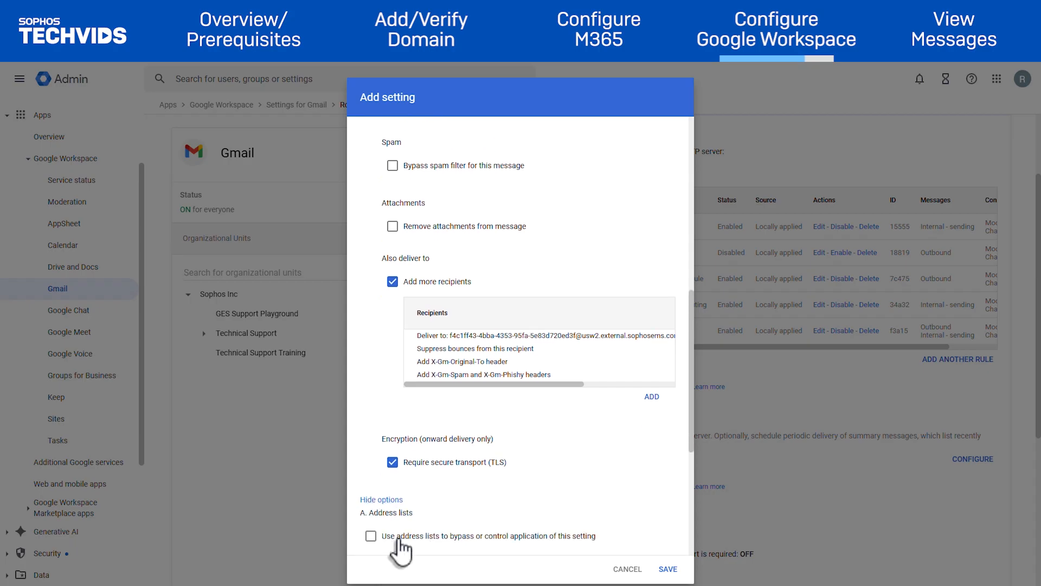
pyautogui.scroll(-1, 398, 540)
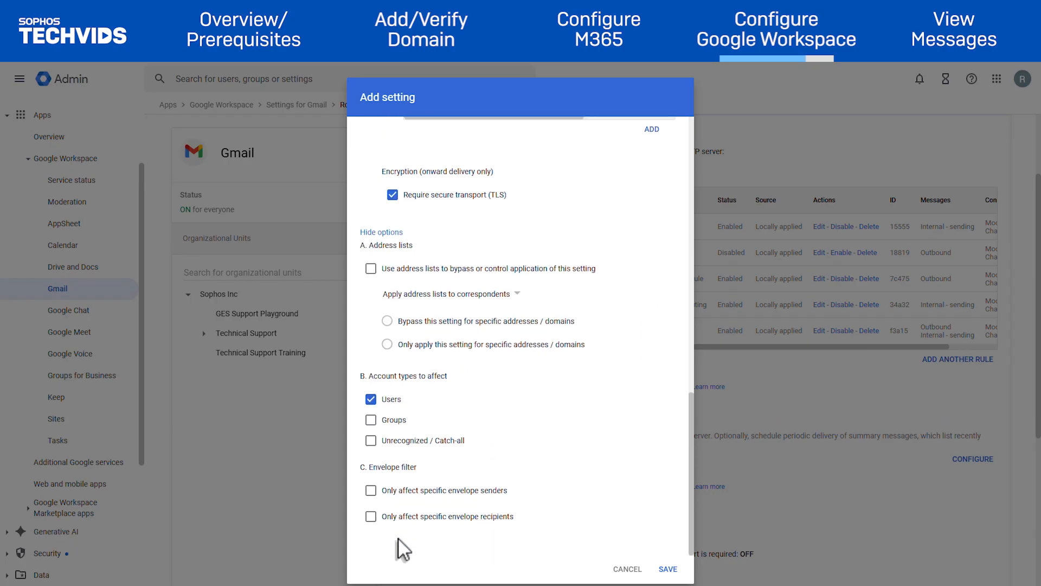
pyautogui.click(371, 420)
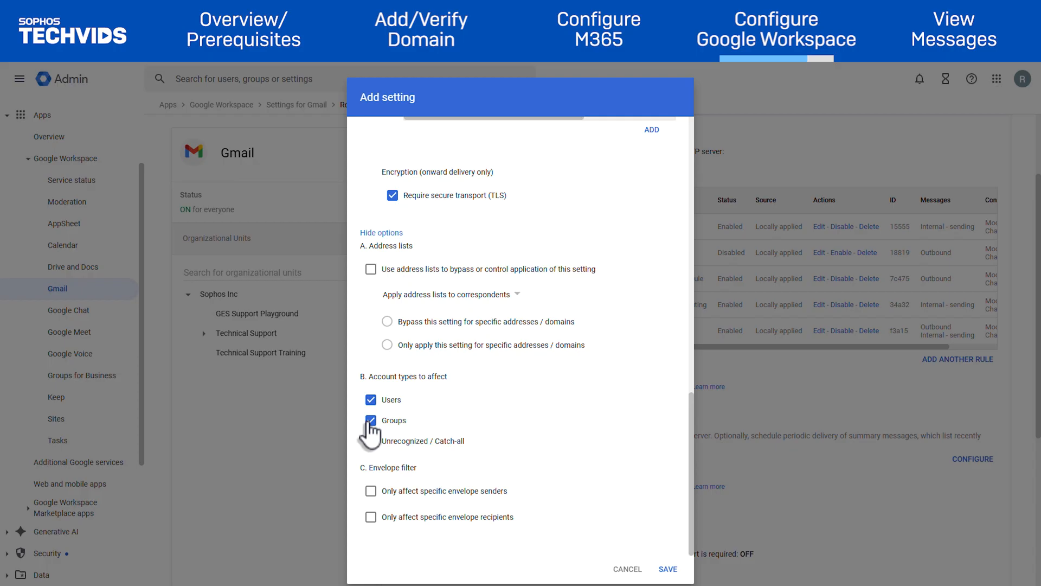
pyautogui.click(669, 569)
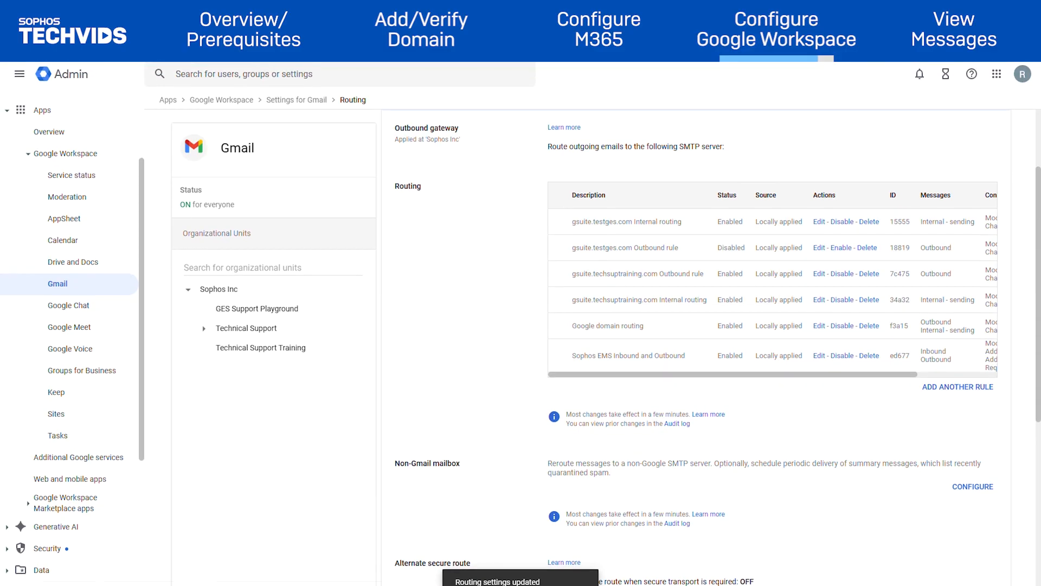
# Add 100.2.3.4 to the Inbound gateway IPs under Spam, Phishing and Malware and save.
pyautogui.click(59, 289)
pyautogui.scroll(-7, 457, 442)
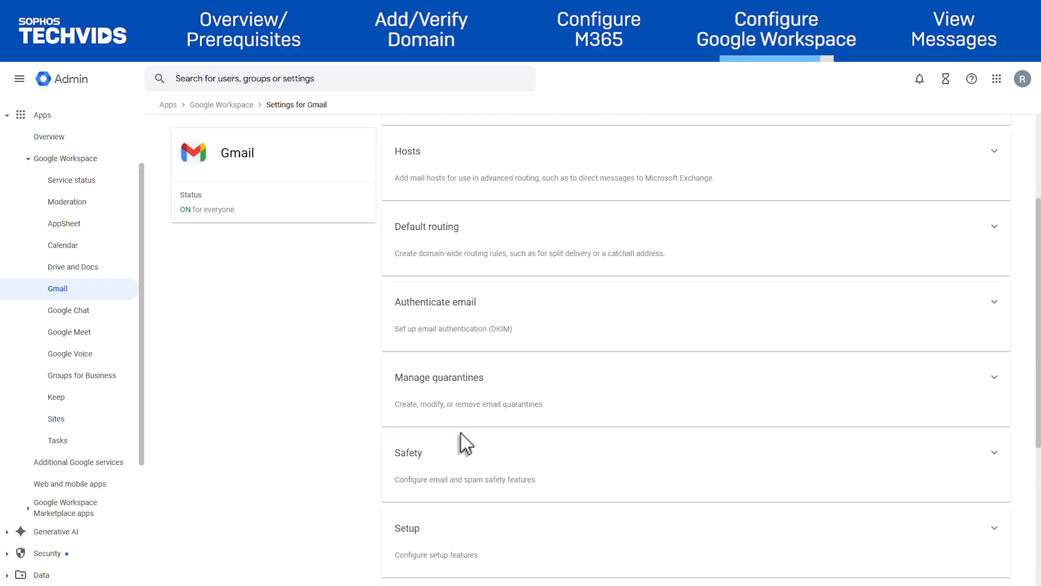
pyautogui.click(488, 445)
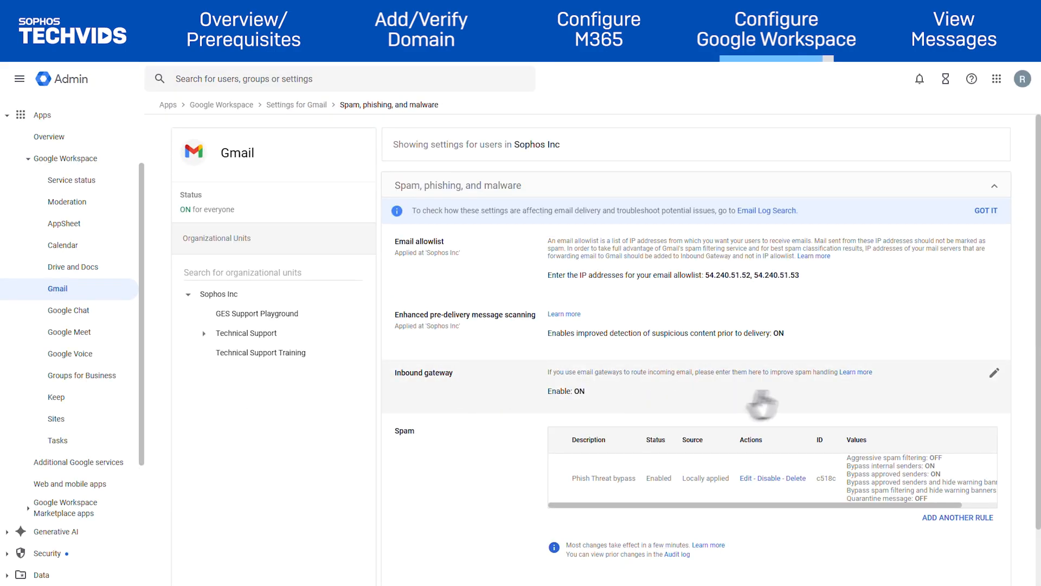
pyautogui.click(997, 374)
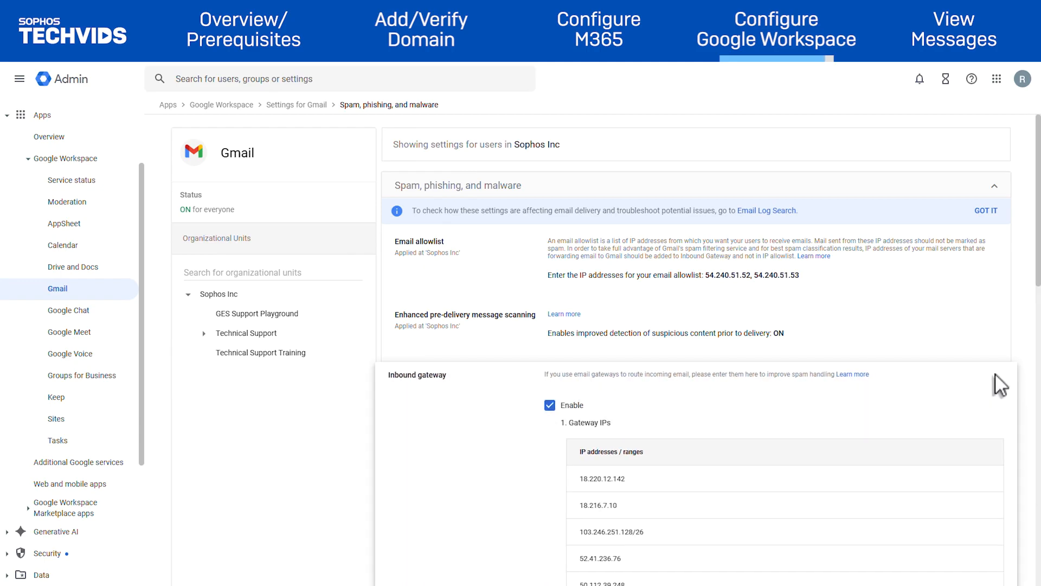
pyautogui.scroll(-8, 996, 347)
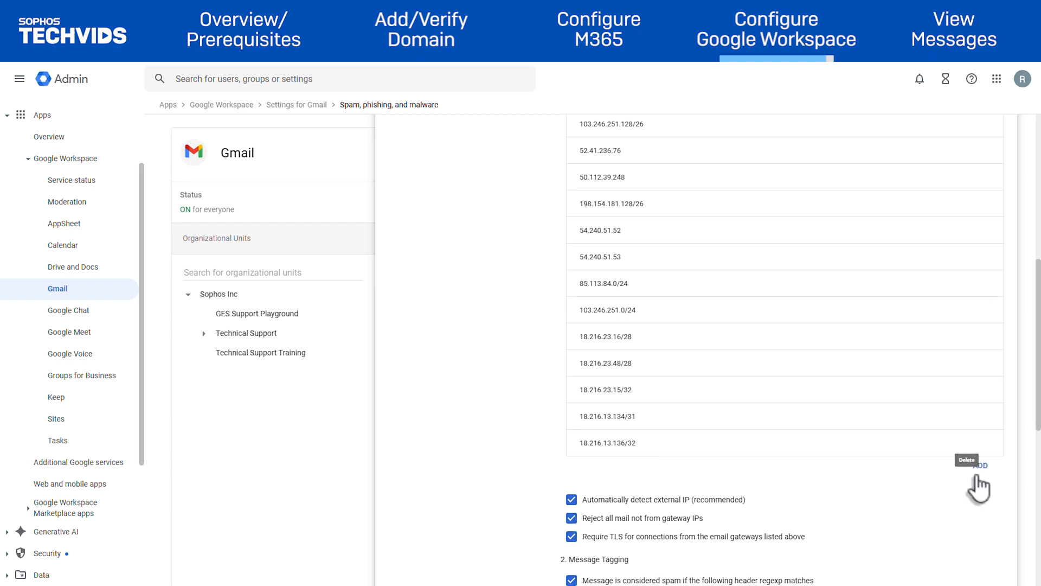
pyautogui.click(977, 471)
pyautogui.click(505, 324)
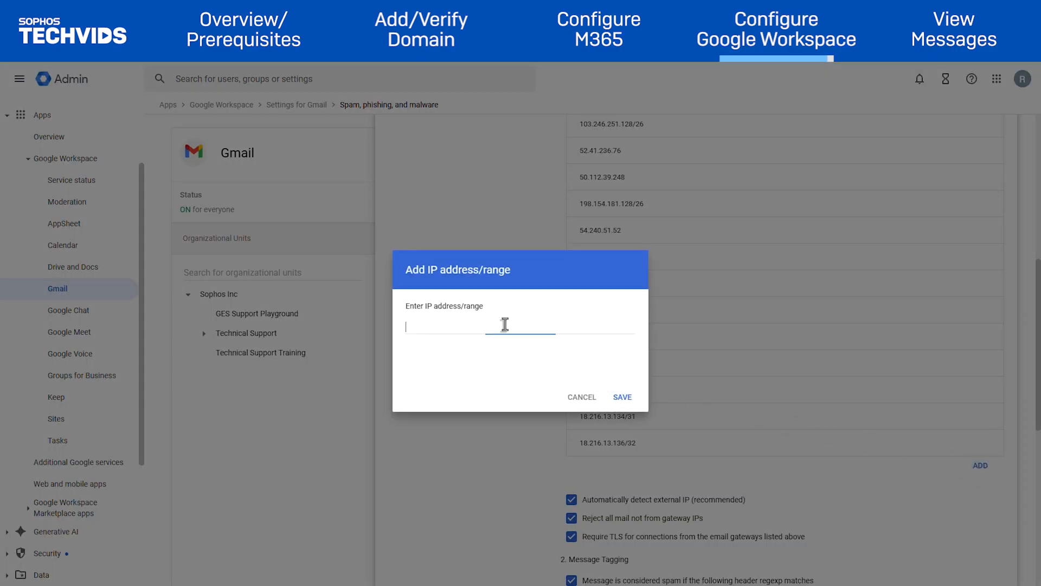
pyautogui.write('100.2.3.4')
pyautogui.click(621, 401)
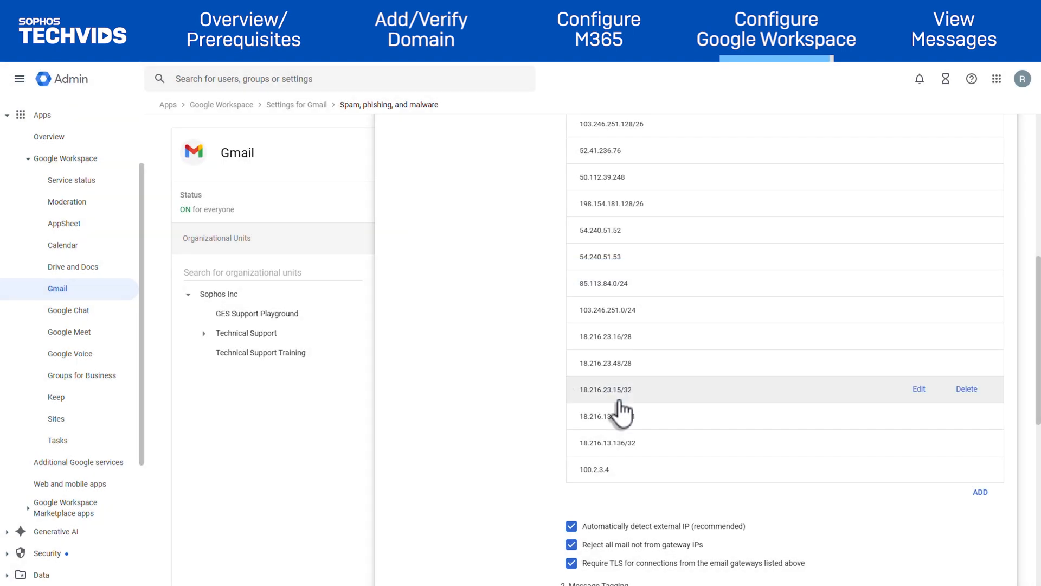
pyautogui.scroll(-5, 786, 437)
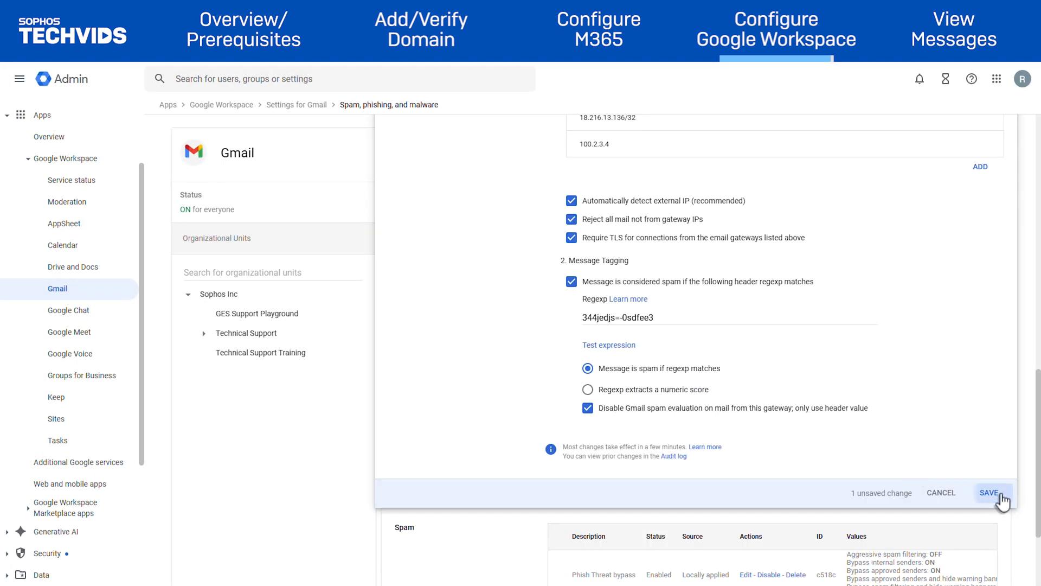
pyautogui.click(1000, 493)
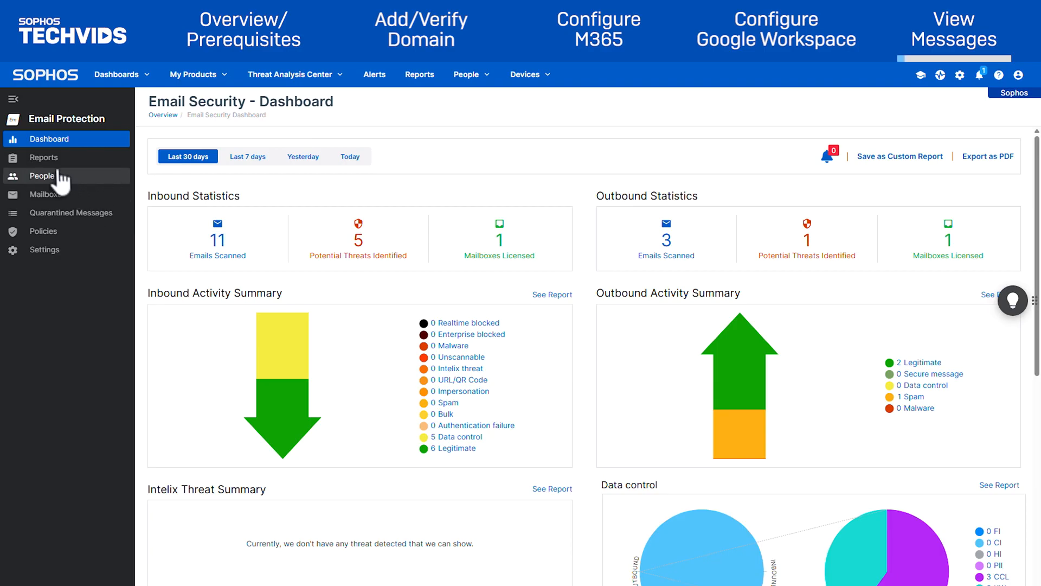
# Show Message History entries starting Jun 01 2025.
pyautogui.click(48, 158)
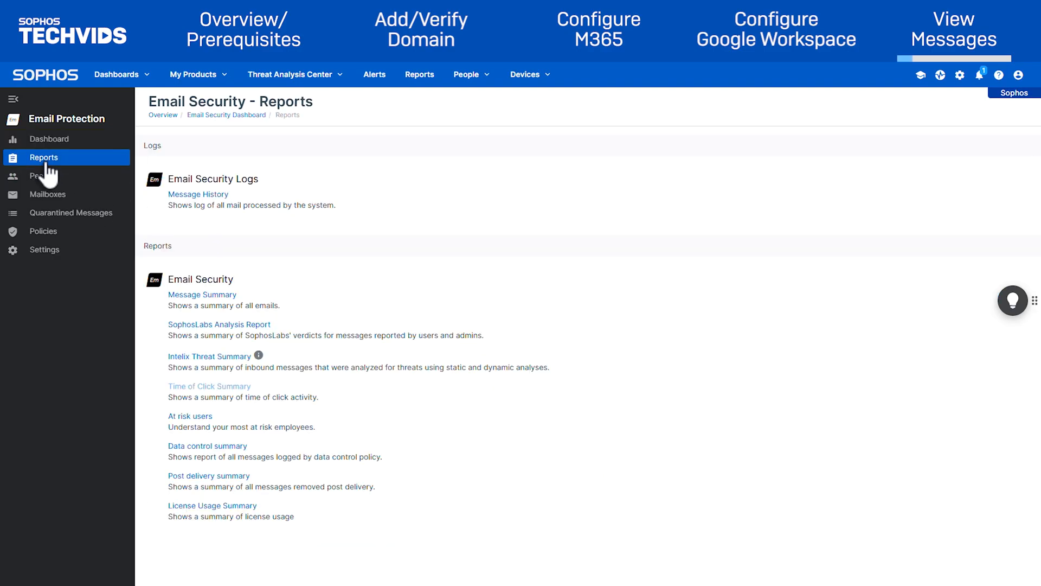
pyautogui.click(191, 194)
pyautogui.click(213, 236)
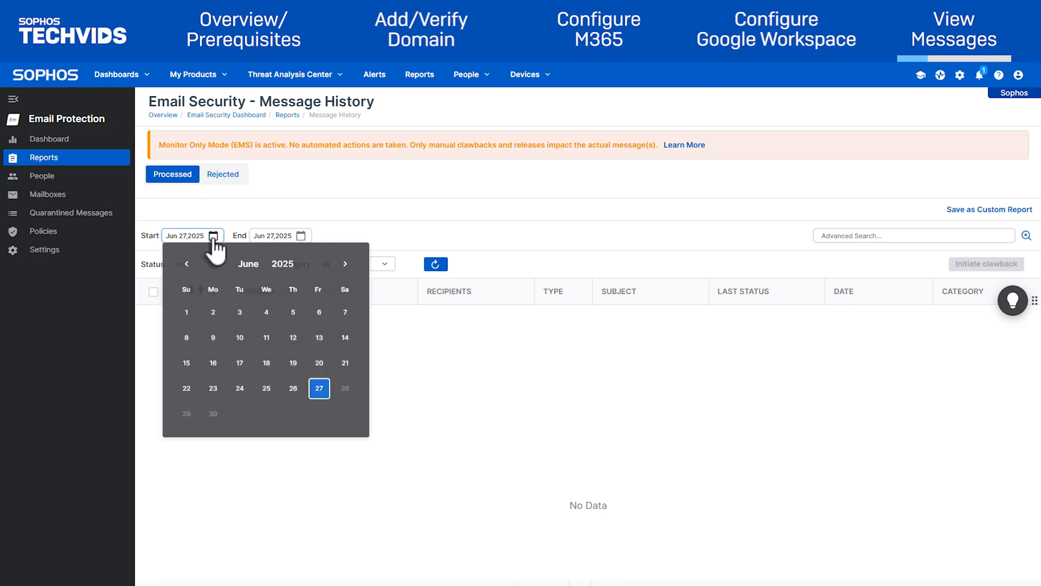
pyautogui.click(187, 314)
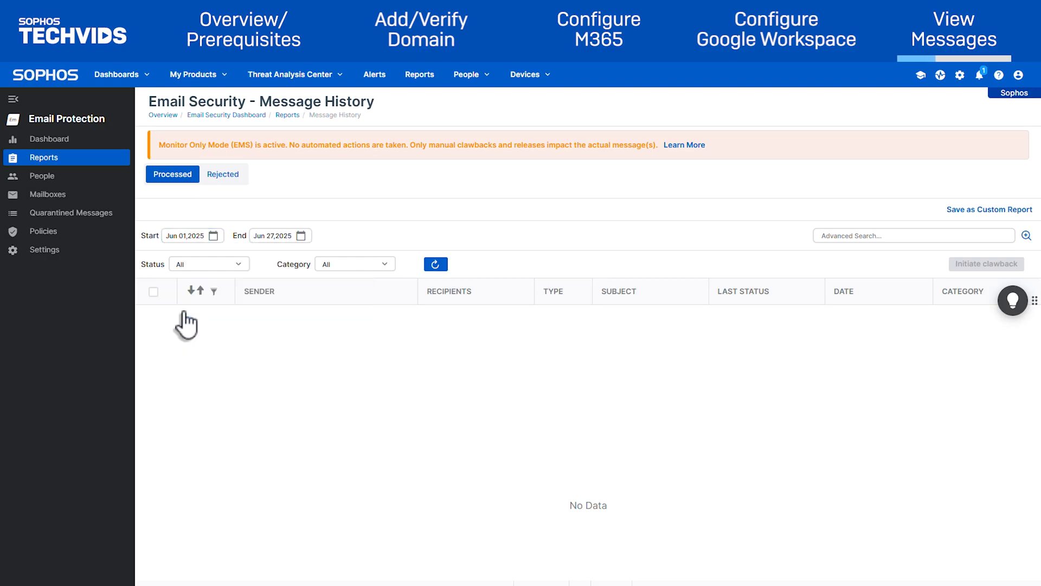
pyautogui.click(435, 265)
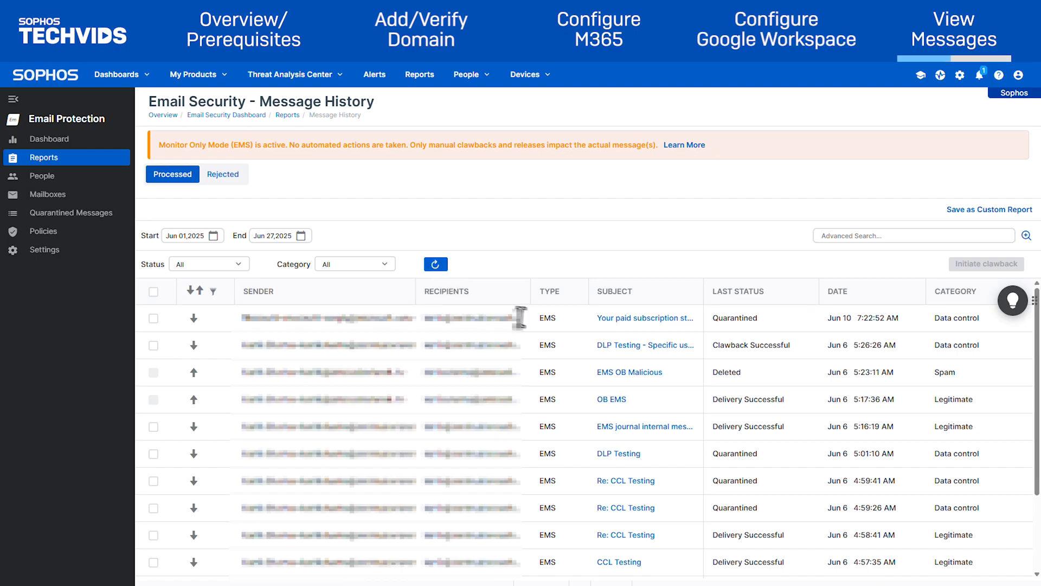
# Filter Message History to Quarantined and open a 'Re: CCL Testing' message's details.
pyautogui.scroll(-1, 658, 383)
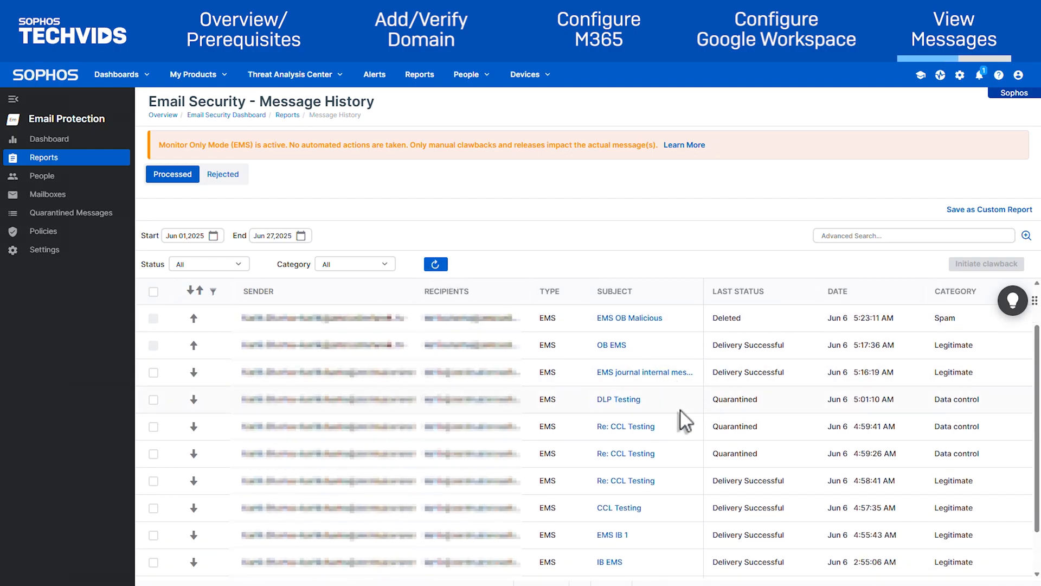
pyautogui.click(230, 266)
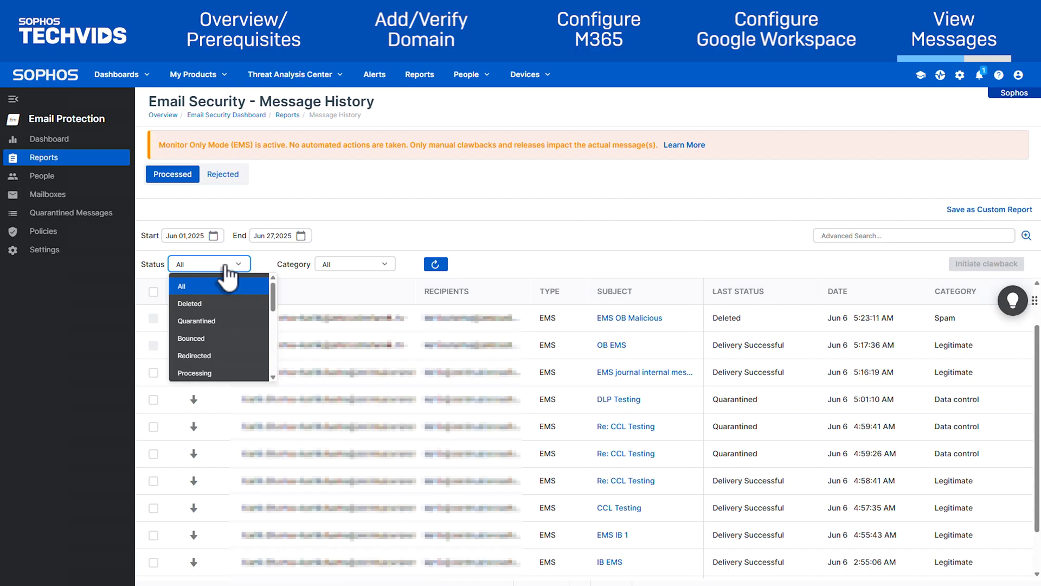
pyautogui.click(224, 320)
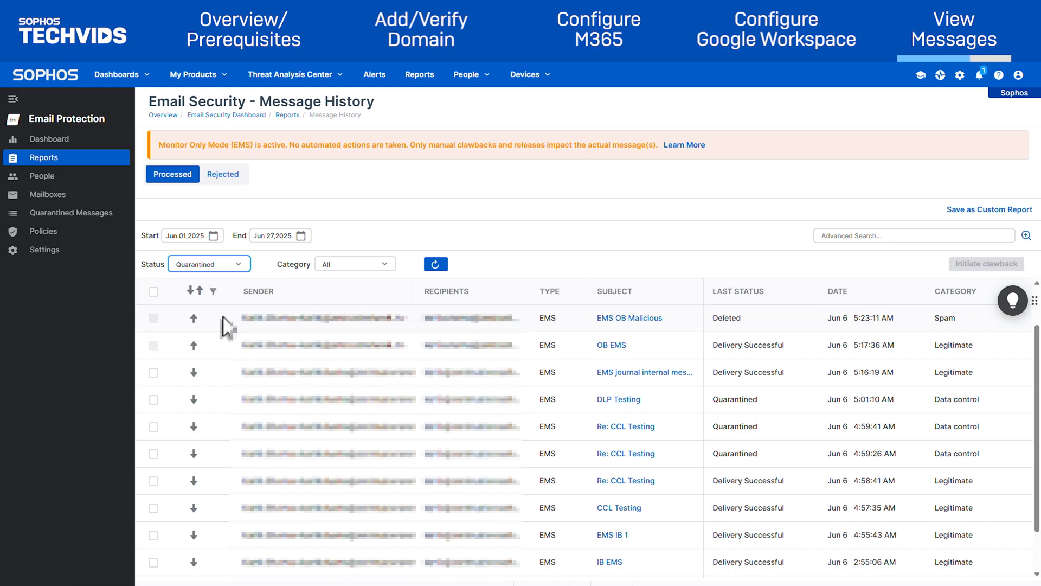
pyautogui.click(434, 266)
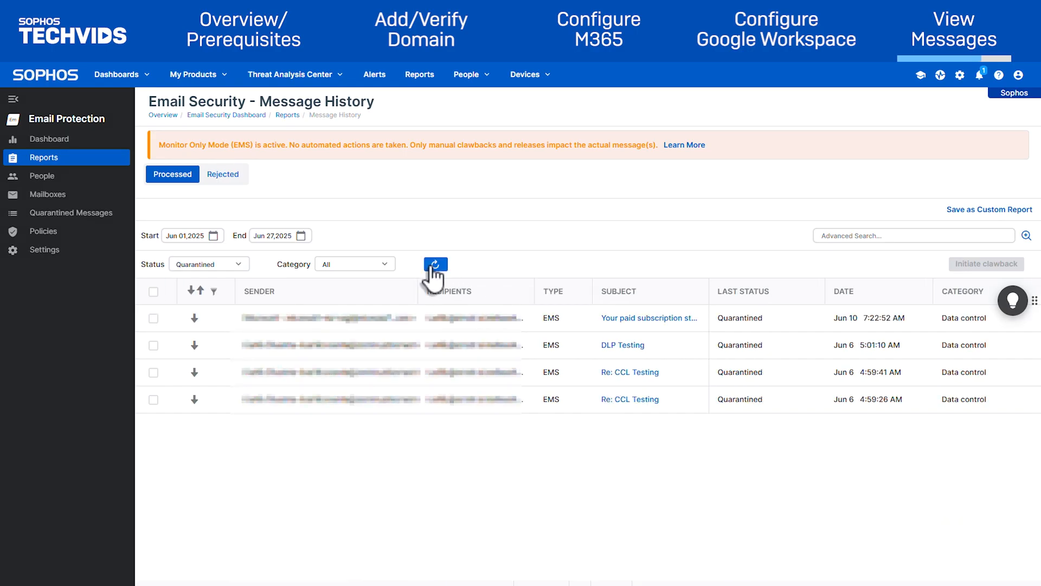
pyautogui.click(634, 401)
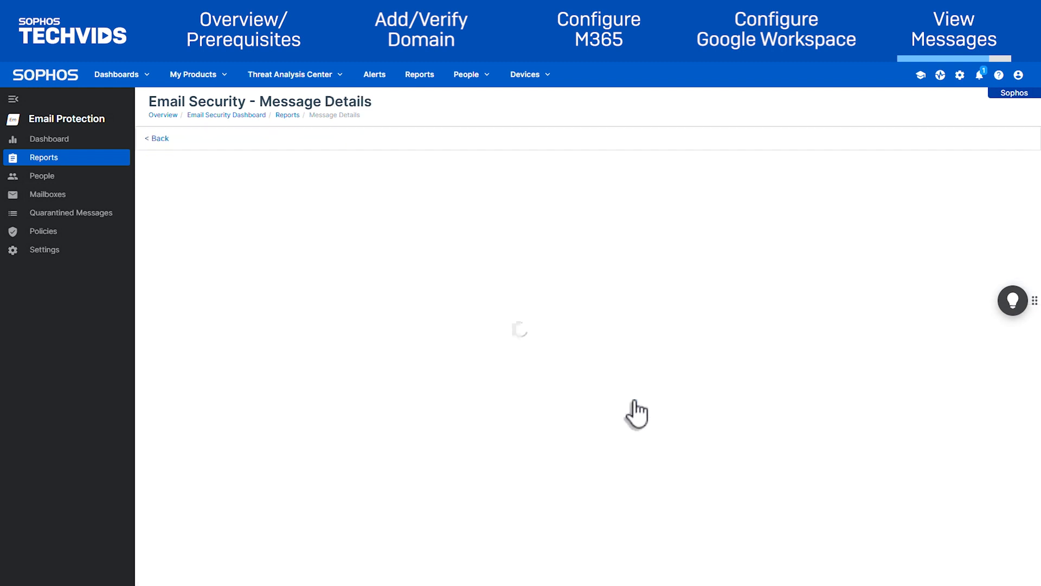